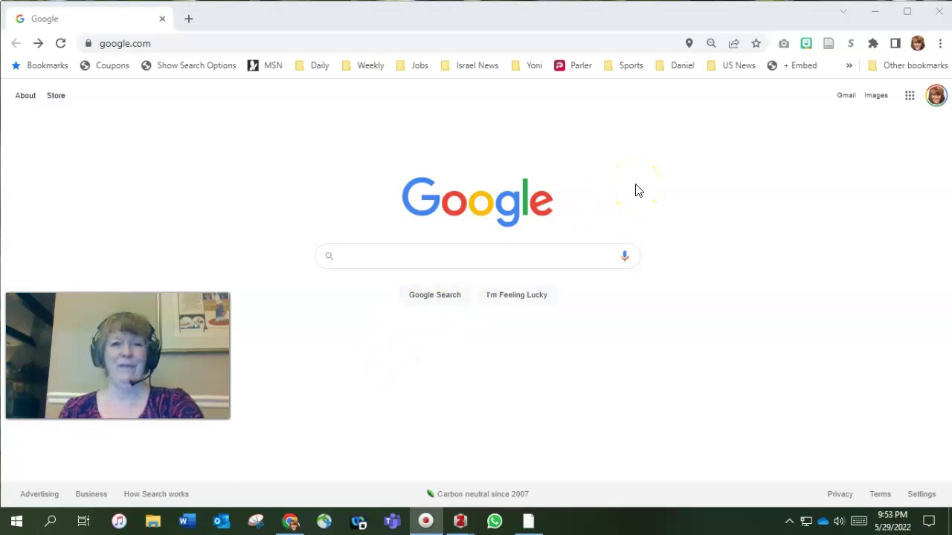
Step: Upload the FixGutfeldAnalysis Word document from the Desktop to Google Drive and open it in Google Docs
{"action": "left_click", "coordinate": [909, 99]}
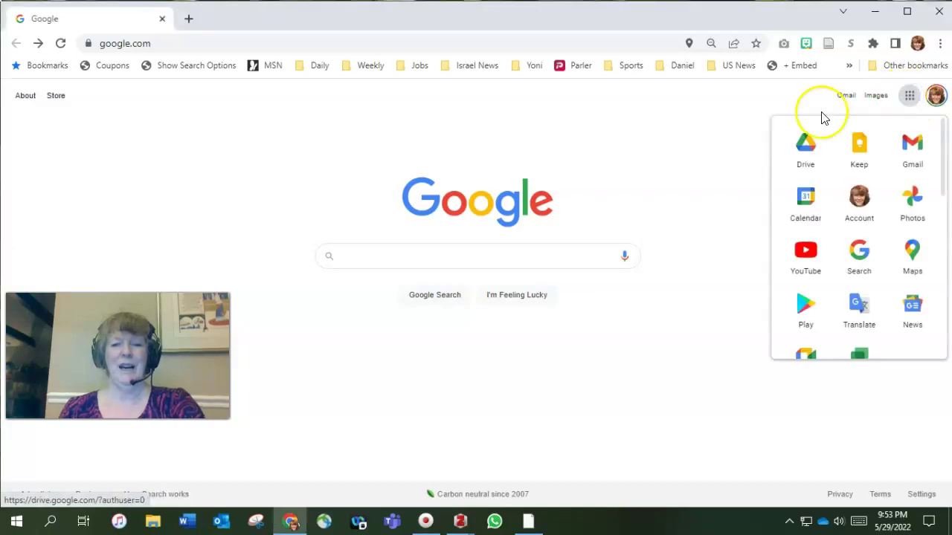
{"action": "left_click", "coordinate": [805, 147]}
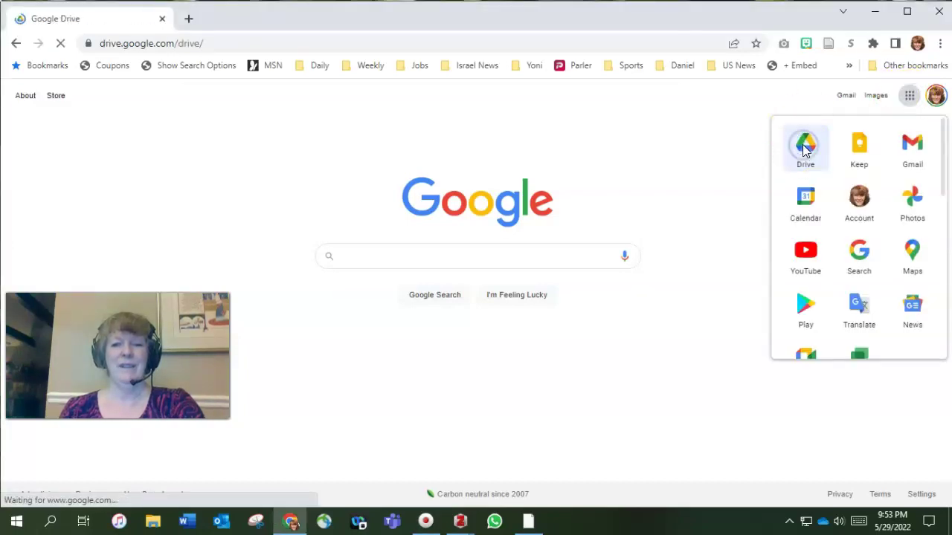
{"action": "left_click", "coordinate": [66, 154]}
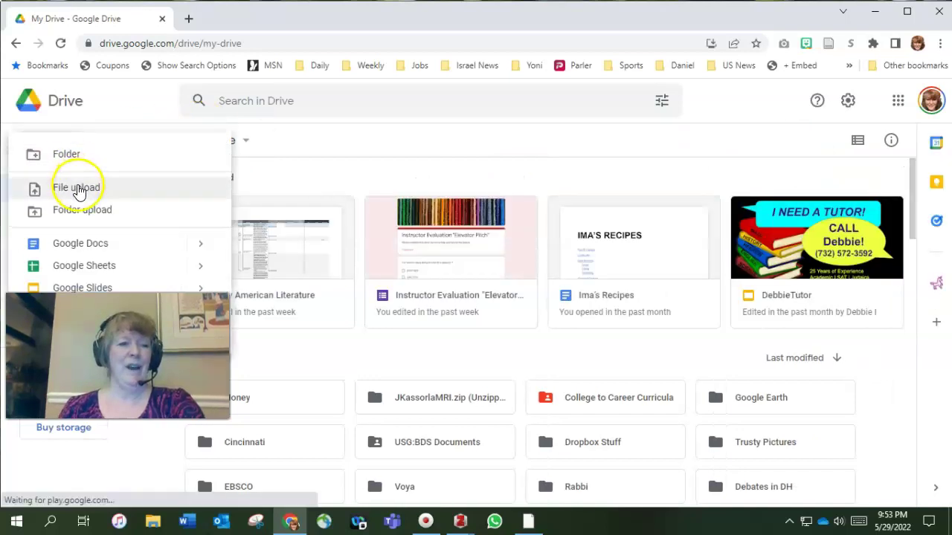
{"action": "left_click", "coordinate": [78, 190]}
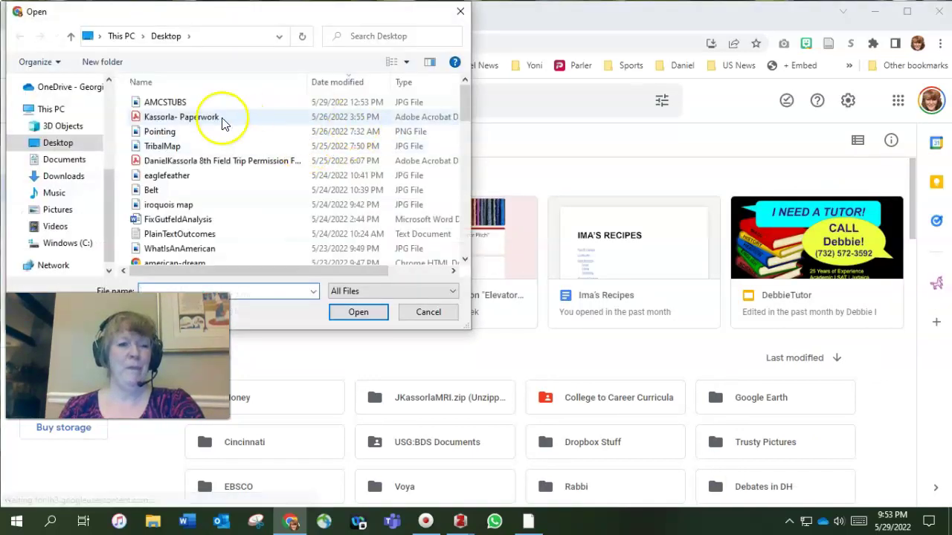
{"action": "left_click", "coordinate": [171, 219]}
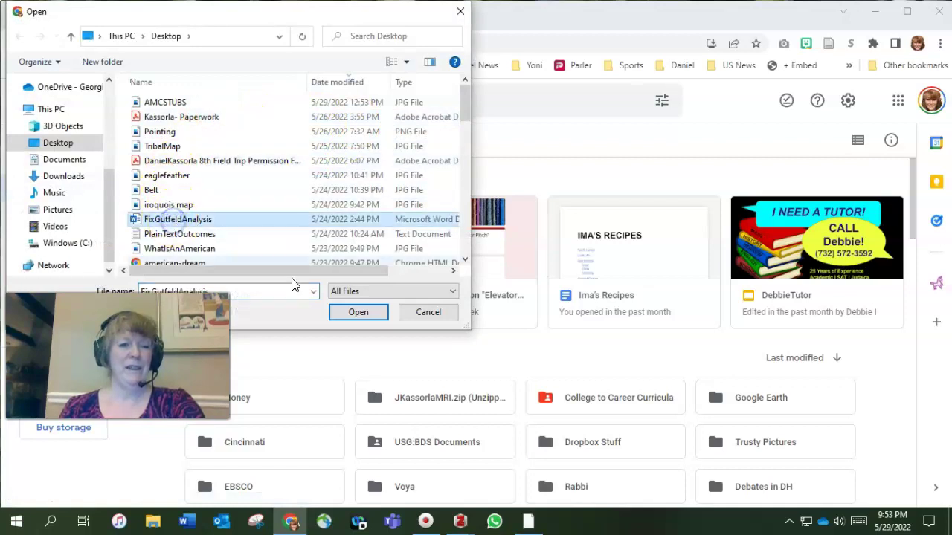
{"action": "left_click", "coordinate": [358, 312]}
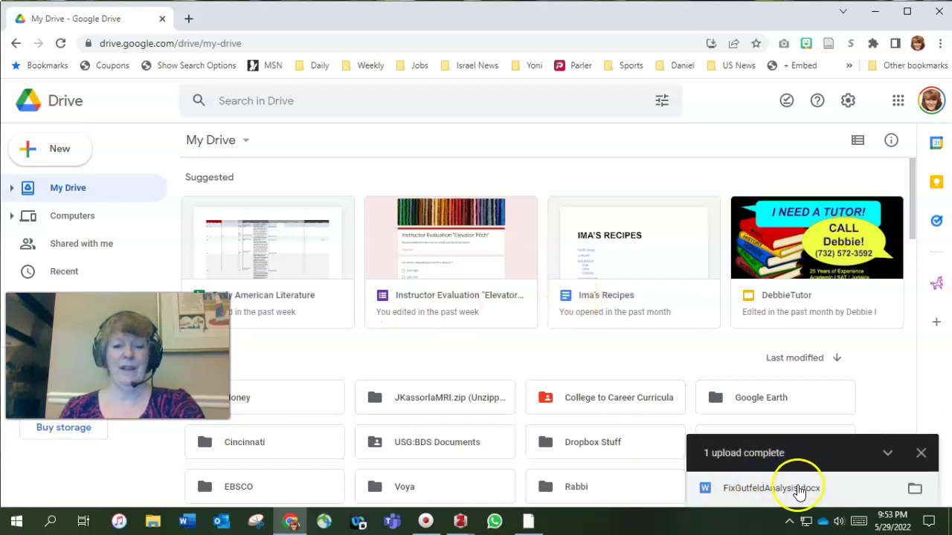
{"action": "left_click", "coordinate": [771, 489]}
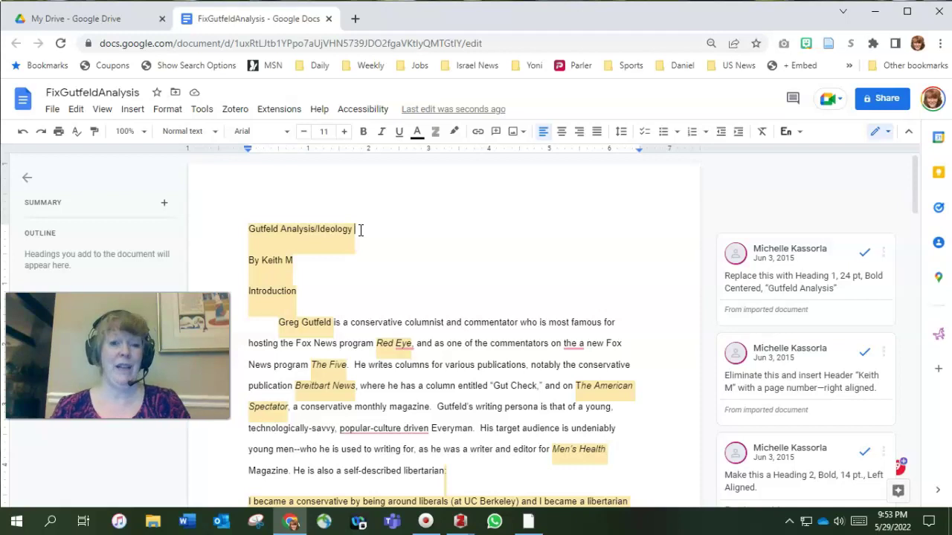
Step: Shorten the title line to "Gutfeld Analysis" and apply the Heading 1 style to it
{"action": "left_click_drag", "start_coordinate": [360, 231], "coordinate": [250, 227]}
{"action": "key", "text": "BackSpace"}
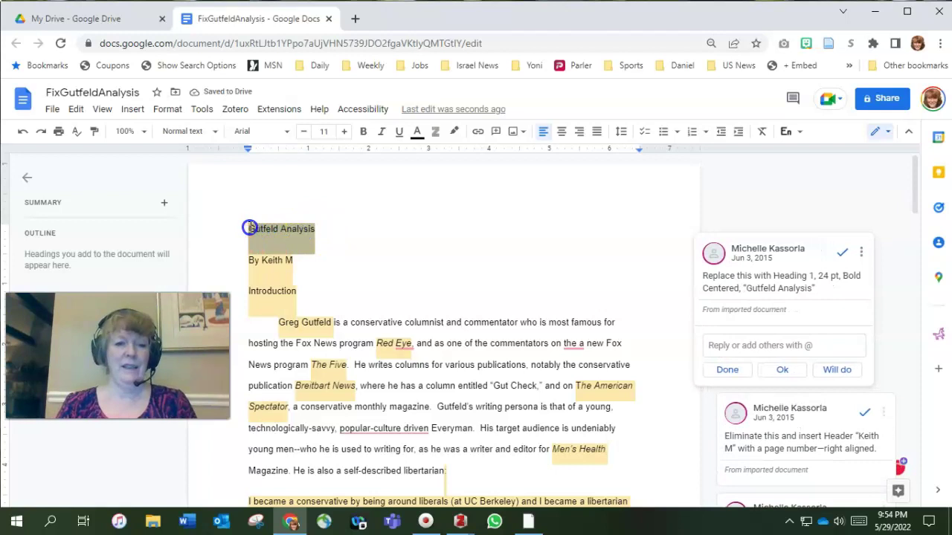
{"action": "left_click", "coordinate": [173, 130]}
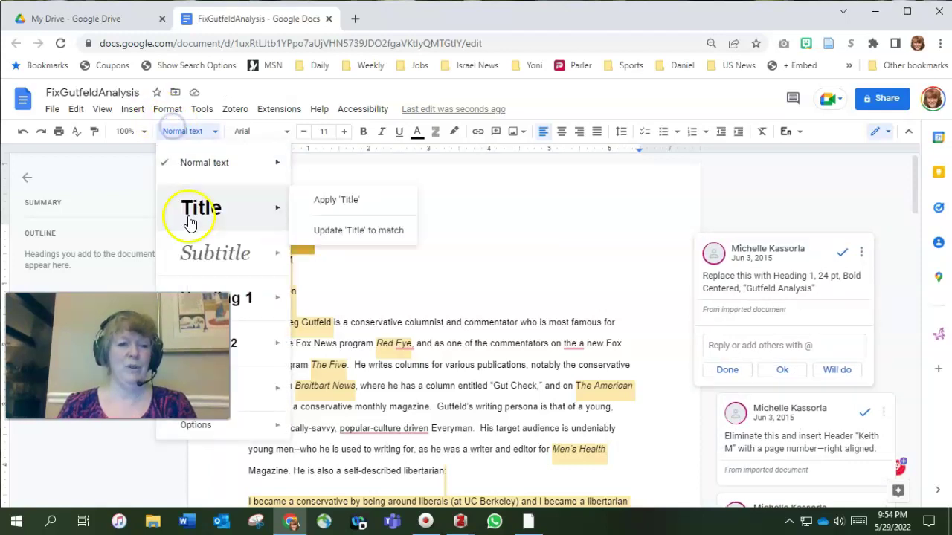
{"action": "left_click", "coordinate": [253, 300]}
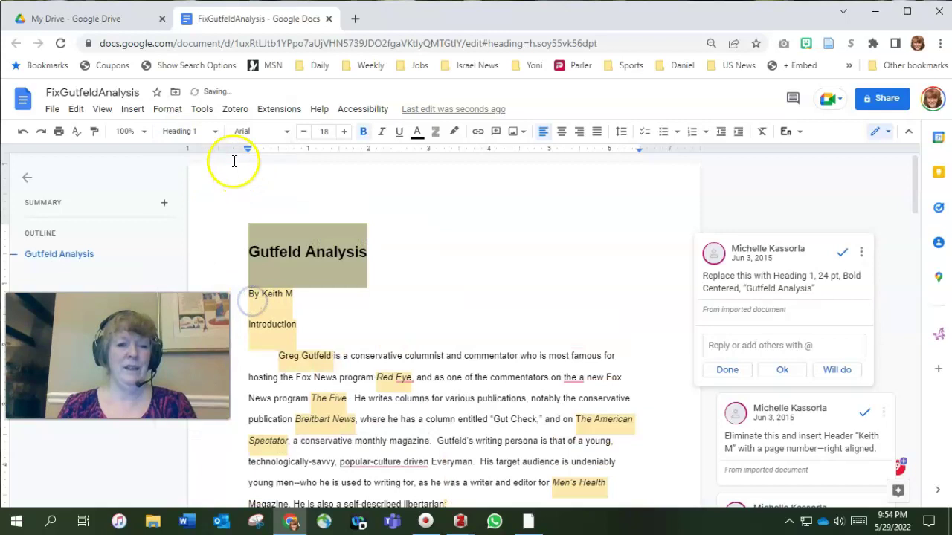
Step: Format the "Gutfeld Analysis" heading as 24 pt and centered, and resolve its formatting comment
{"action": "left_click", "coordinate": [344, 138]}
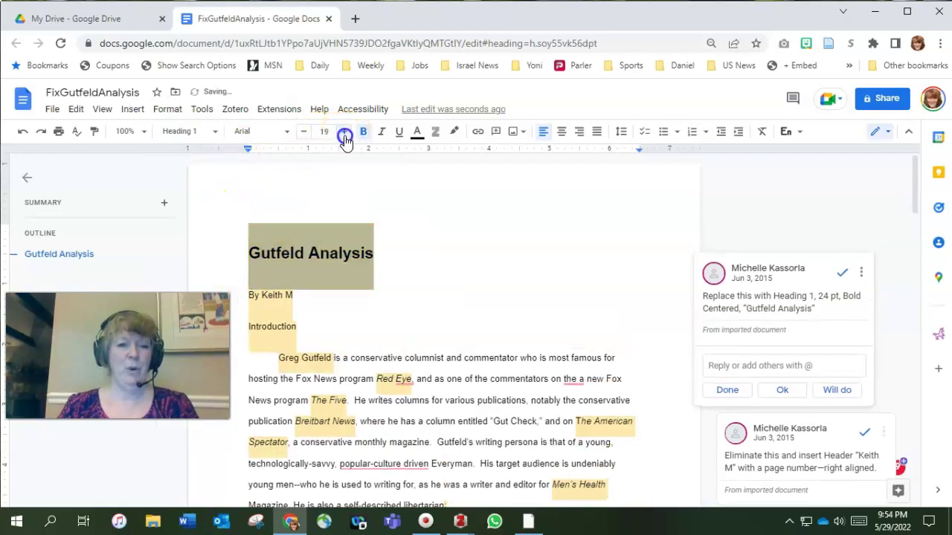
{"action": "left_click", "coordinate": [344, 138]}
{"action": "left_click", "coordinate": [344, 138]}
{"action": "left_click", "coordinate": [344, 138]}
{"action": "left_click", "coordinate": [345, 138]}
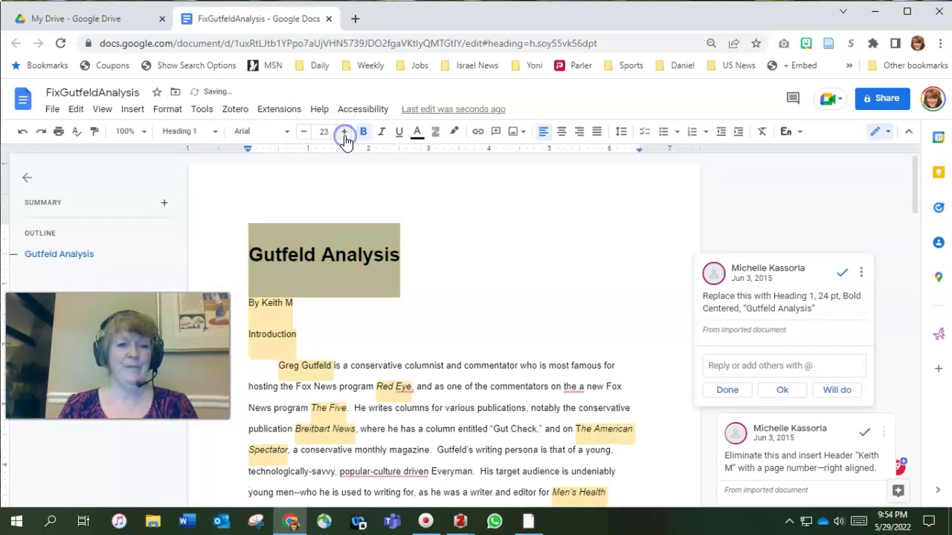
{"action": "left_click", "coordinate": [344, 139]}
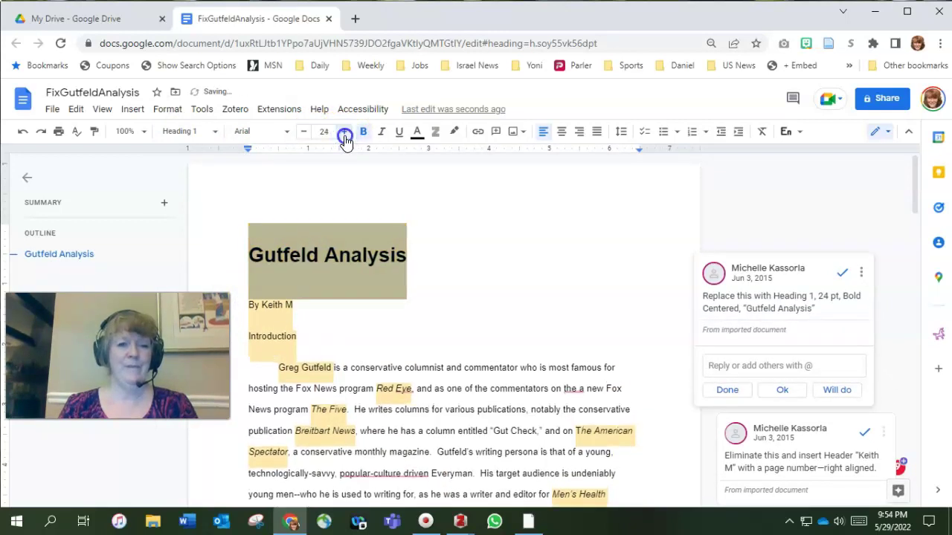
{"action": "left_click", "coordinate": [561, 132]}
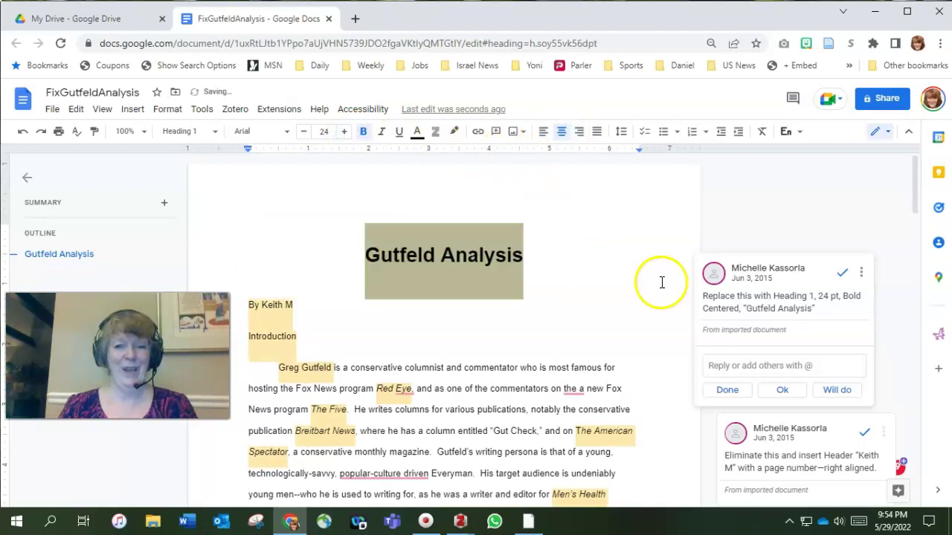
{"action": "left_click", "coordinate": [841, 273]}
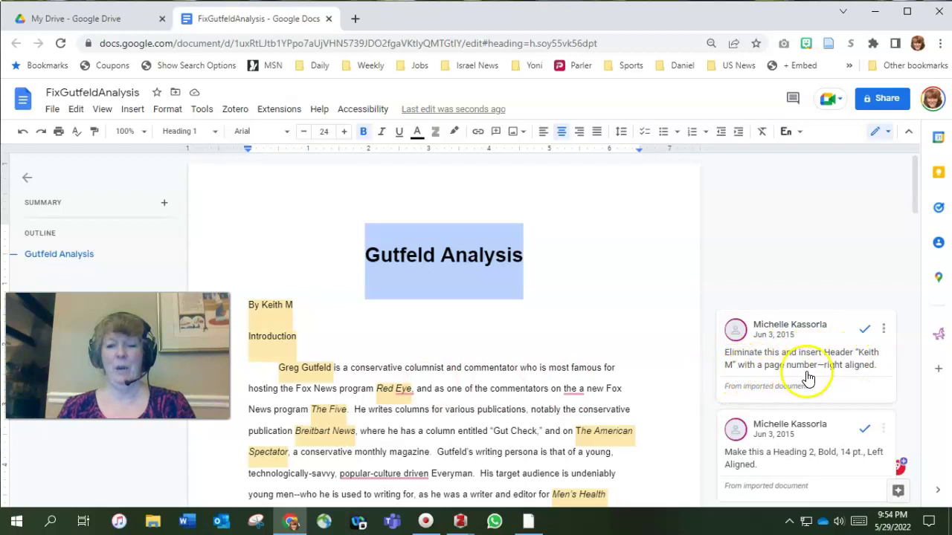
Step: Copy the author's name from the byline below the title, leaving out the word "By"
{"action": "left_click", "coordinate": [282, 305]}
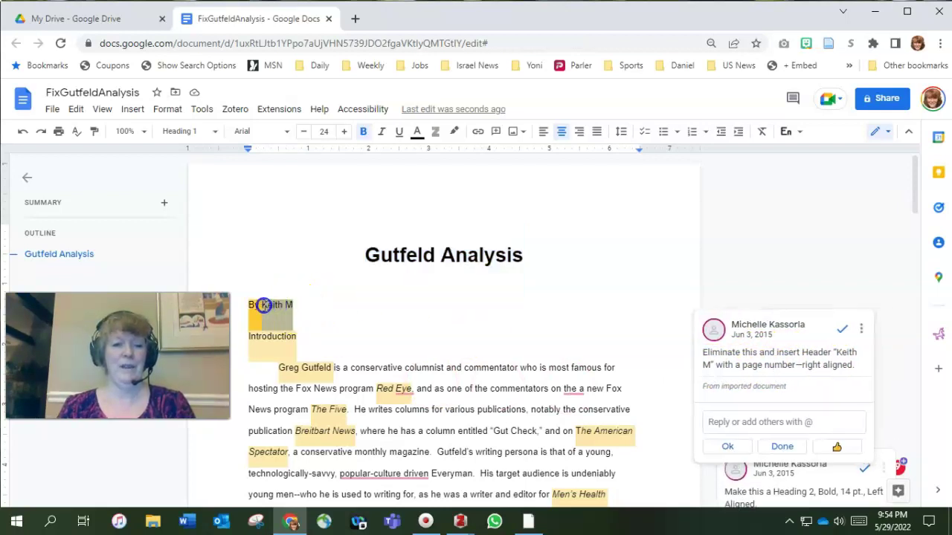
{"action": "right_click", "coordinate": [264, 306]}
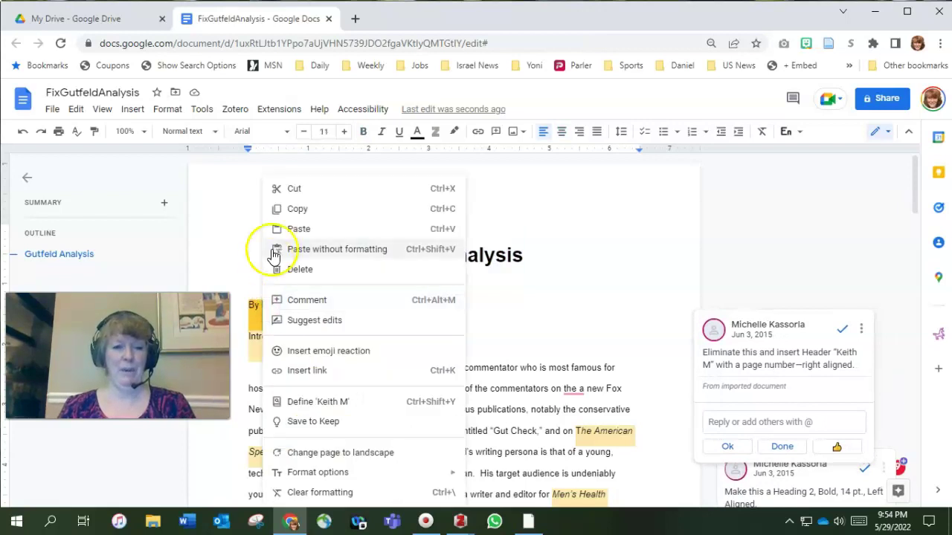
{"action": "left_click", "coordinate": [297, 210]}
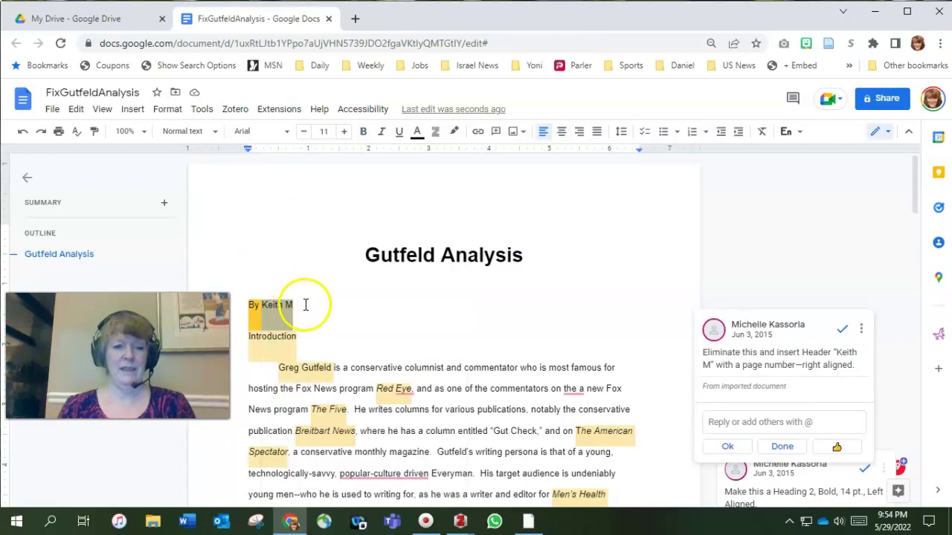
Step: Delete the entire byline between the title and the Introduction line
{"action": "left_click", "coordinate": [305, 304]}
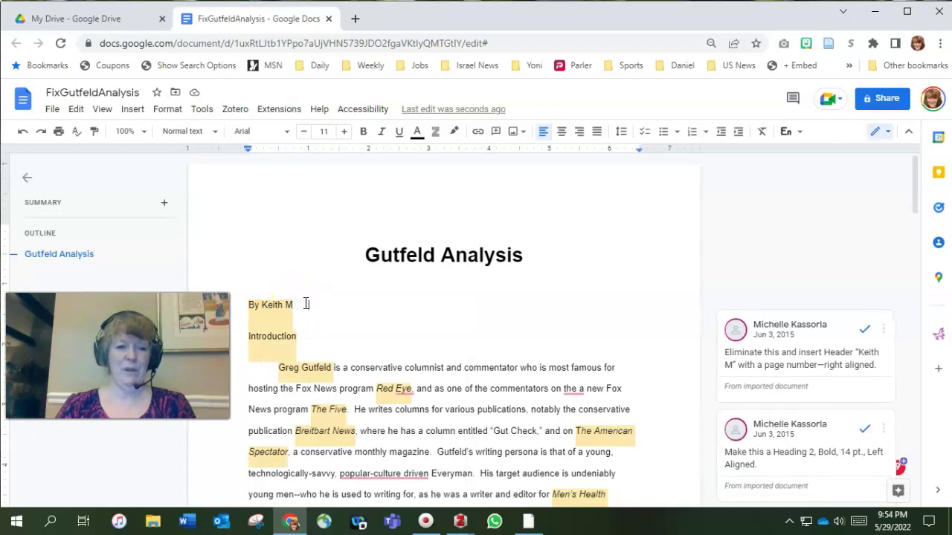
{"action": "key", "text": "BackSpace"}
{"action": "key", "text": "BackSpace"}
{"action": "key", "text": "BackSpace"}
{"action": "key", "text": "BackSpace"}
{"action": "key", "text": "BackSpace"}
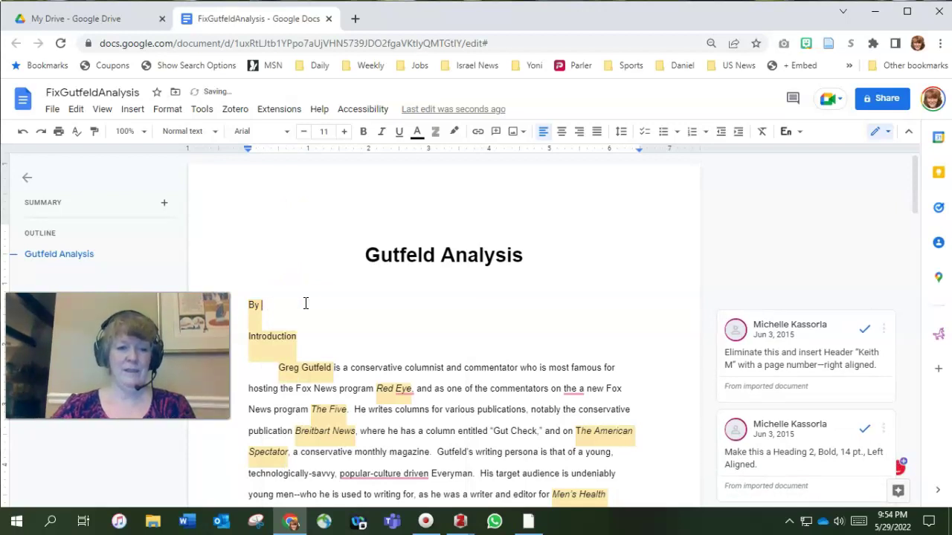
{"action": "key", "text": "BackSpace"}
{"action": "key", "text": "BackSpace"}
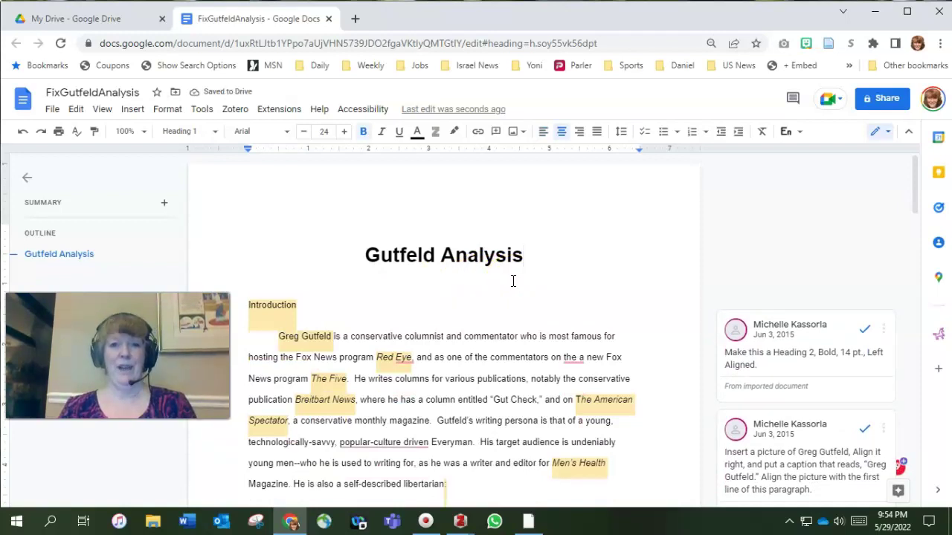
Step: Apply header and footer margins of 0.5 inches and open the first page's header for editing
{"action": "left_click", "coordinate": [168, 112]}
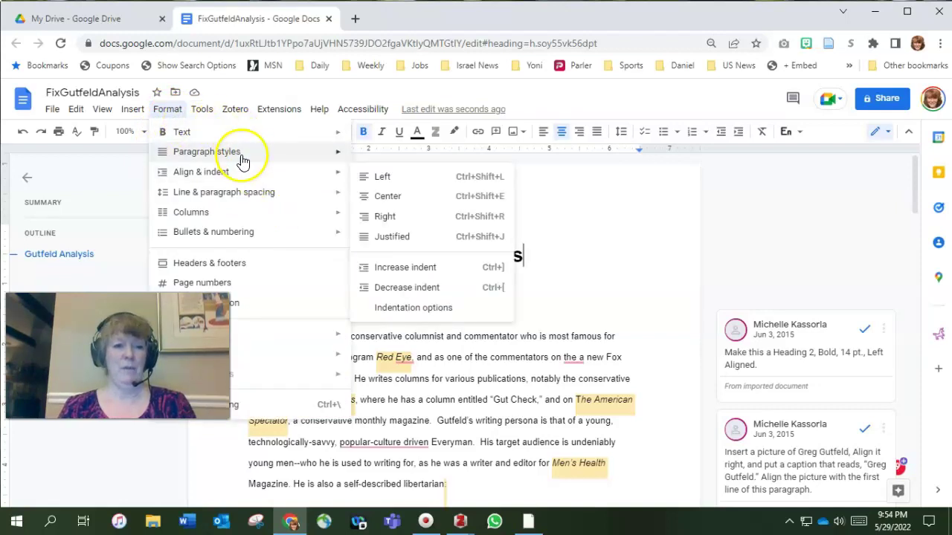
{"action": "left_click", "coordinate": [235, 263]}
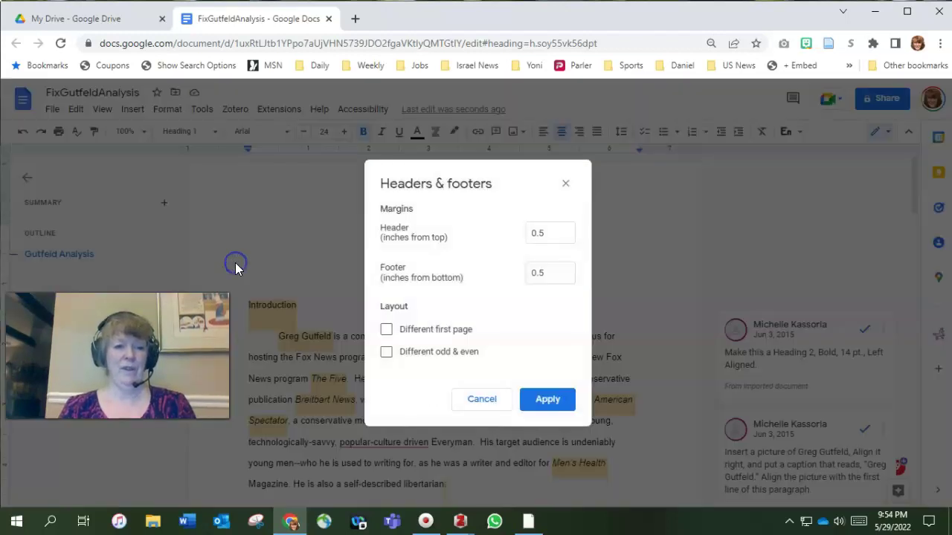
{"action": "left_click", "coordinate": [547, 401]}
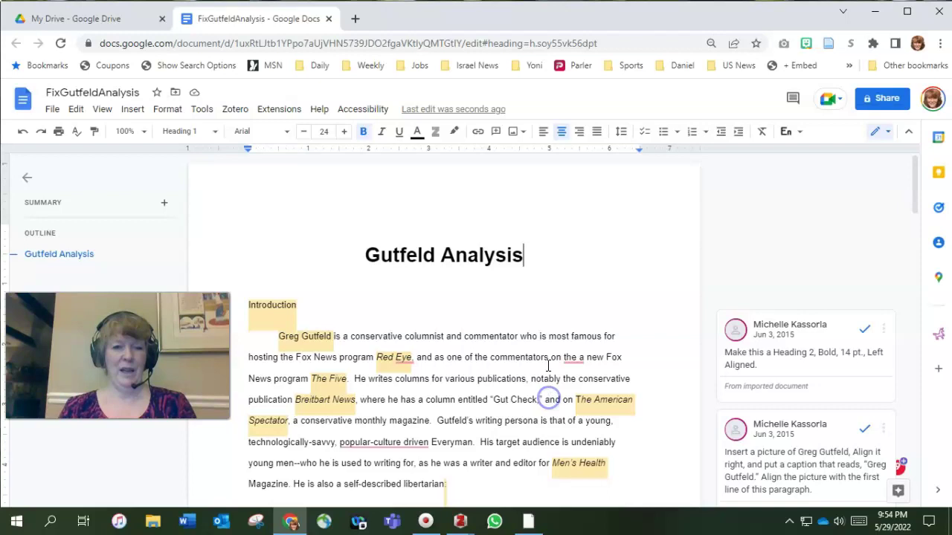
{"action": "double_click", "coordinate": [484, 198]}
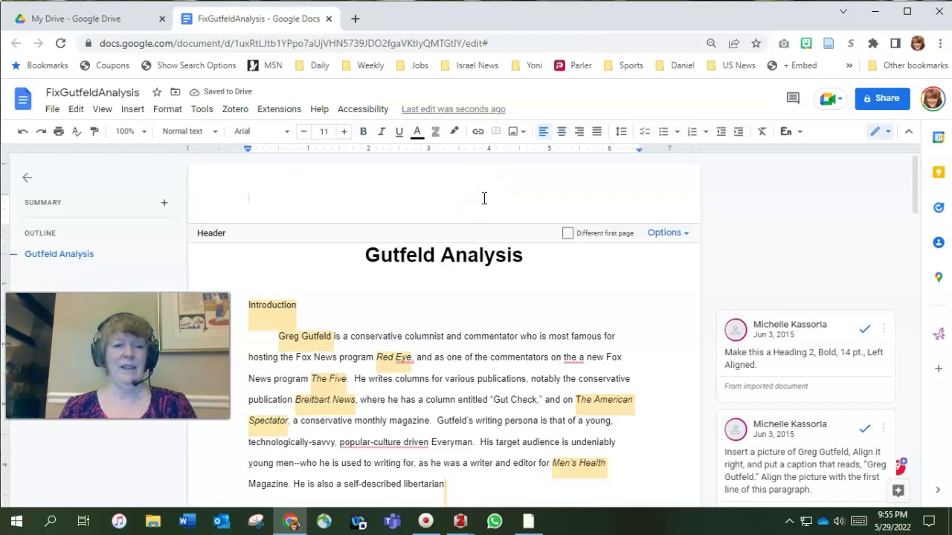
Step: Add page numbers in the header starting at 1, without showing the number on the first page
{"action": "left_click", "coordinate": [168, 113]}
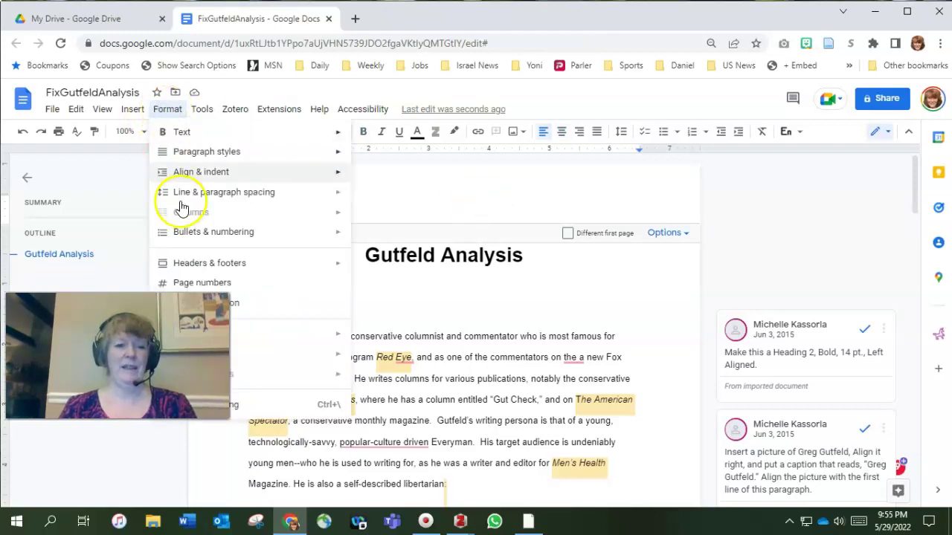
{"action": "left_click", "coordinate": [209, 285]}
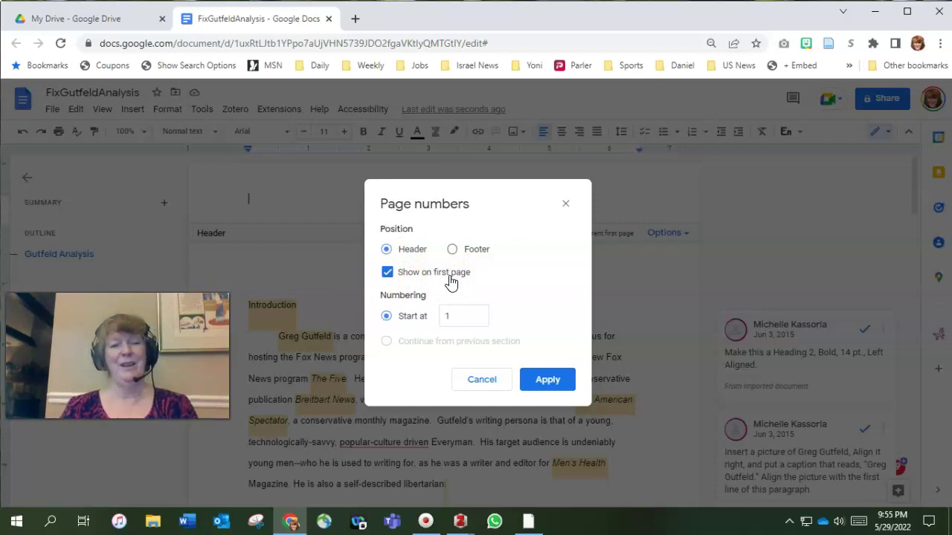
{"action": "left_click", "coordinate": [388, 273]}
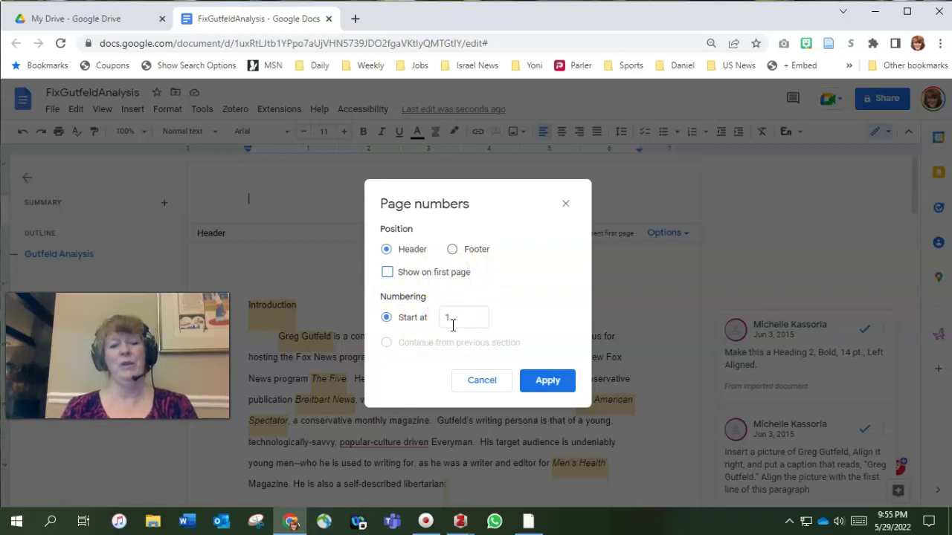
{"action": "left_click", "coordinate": [549, 382]}
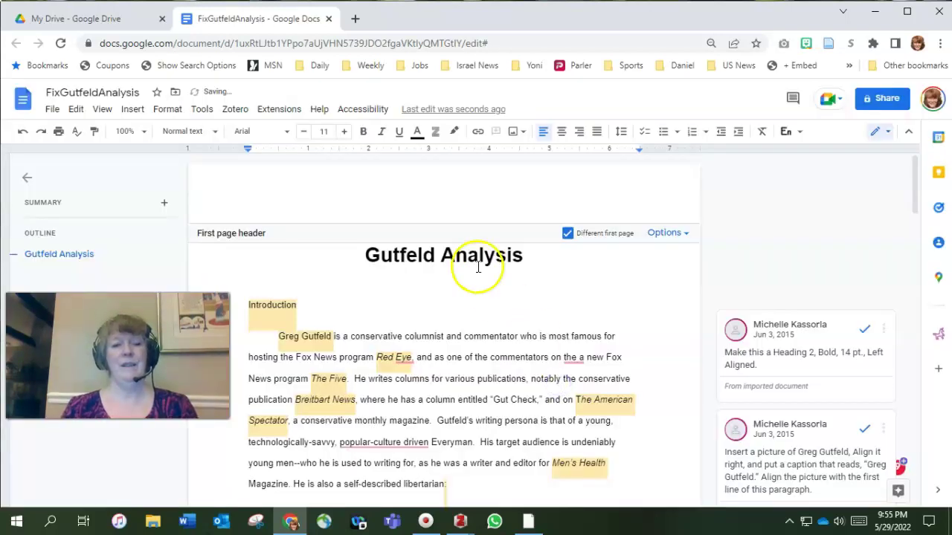
Step: Right-align the page number in the second page's header and paste the copied author's name before it, separated by a space
{"action": "left_click", "coordinate": [356, 195]}
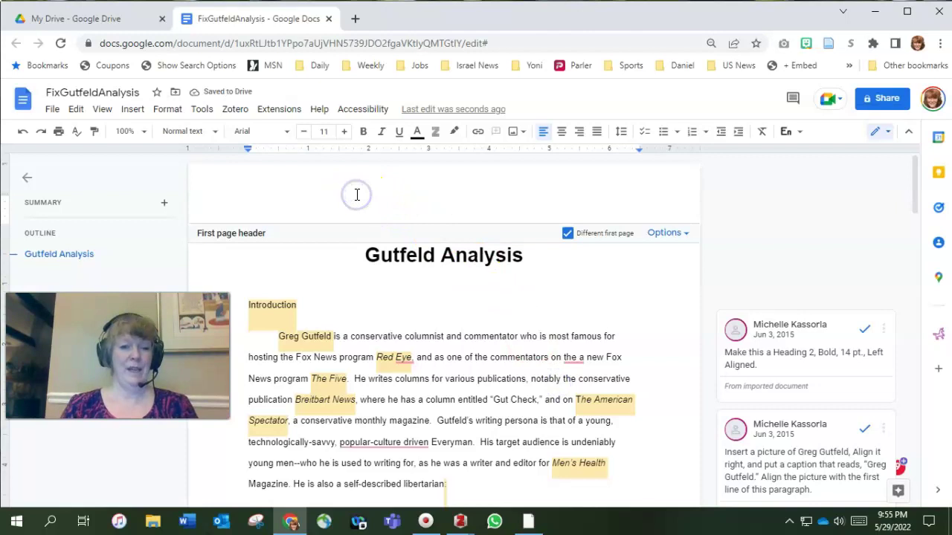
{"action": "scroll", "coordinate": [356, 195], "scroll_direction": "down", "scroll_amount": 1}
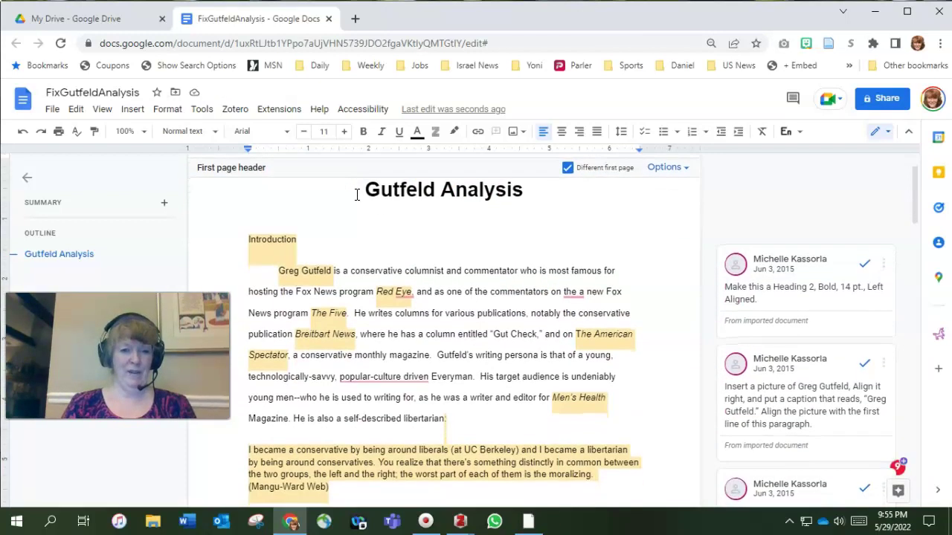
{"action": "scroll", "coordinate": [356, 195], "scroll_direction": "up", "scroll_amount": 1}
{"action": "left_click", "coordinate": [250, 200]}
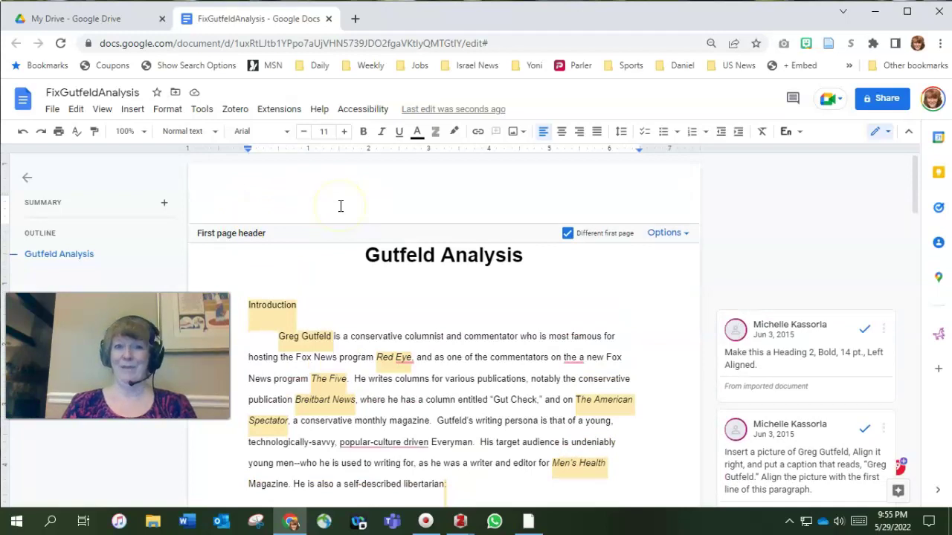
{"action": "scroll", "coordinate": [341, 206], "scroll_direction": "down", "scroll_amount": 10}
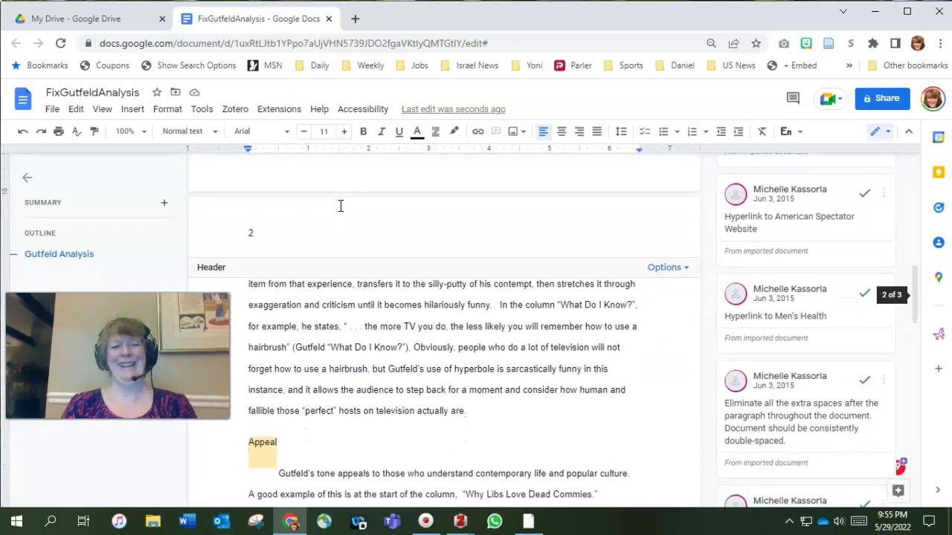
{"action": "left_click", "coordinate": [249, 233]}
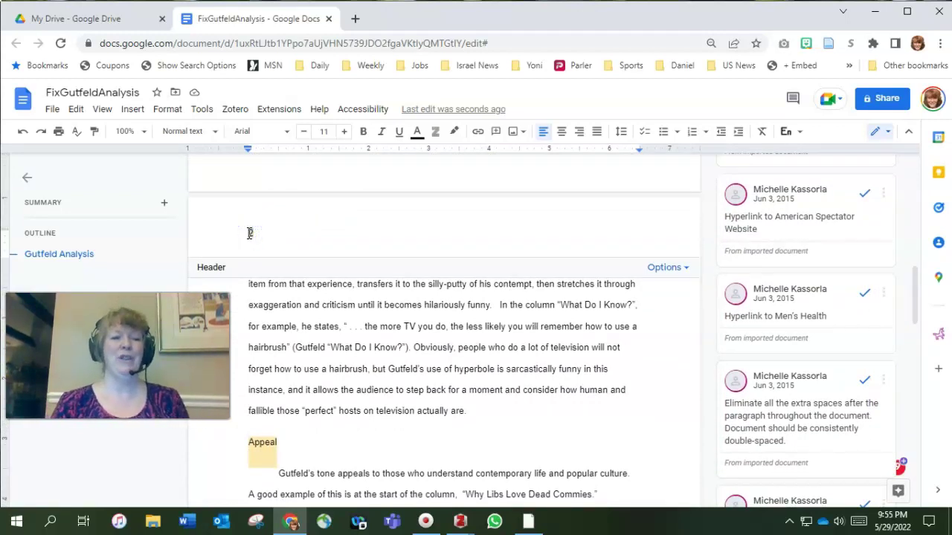
{"action": "left_click", "coordinate": [585, 135]}
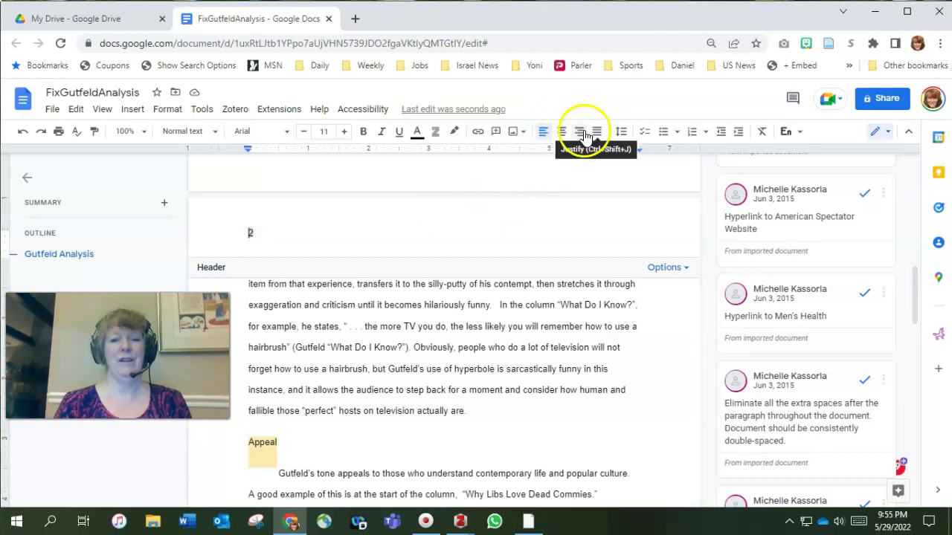
{"action": "left_click", "coordinate": [581, 137]}
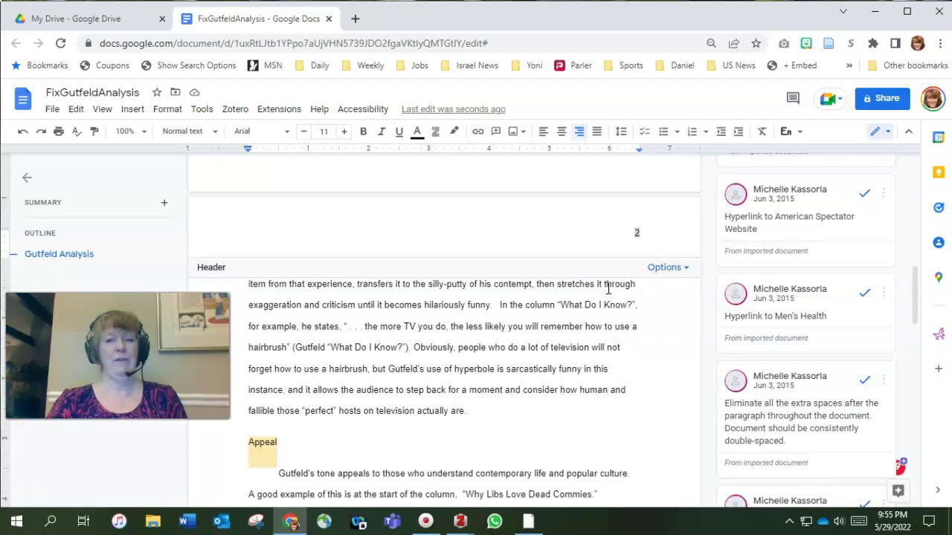
{"action": "key", "text": "ctrl+v"}
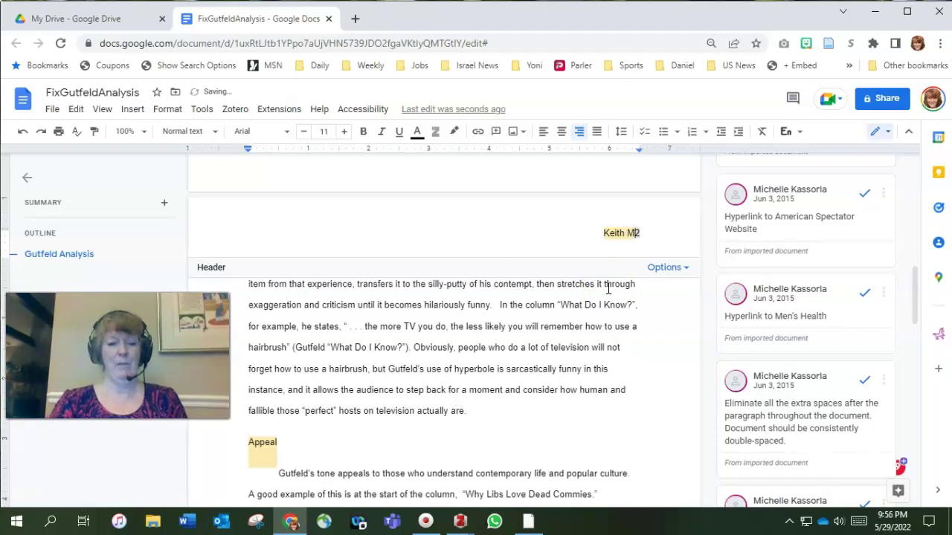
{"action": "left_click", "coordinate": [544, 284]}
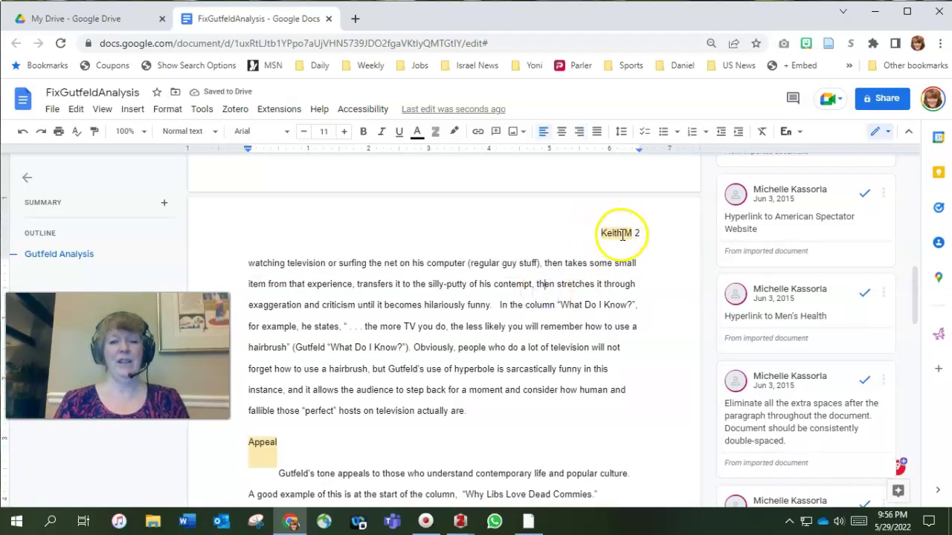
Step: Check the author's name and page number in the headers throughout the document
{"action": "scroll", "coordinate": [610, 266], "scroll_direction": "down", "scroll_amount": 3}
{"action": "scroll", "coordinate": [610, 266], "scroll_direction": "down", "scroll_amount": 4}
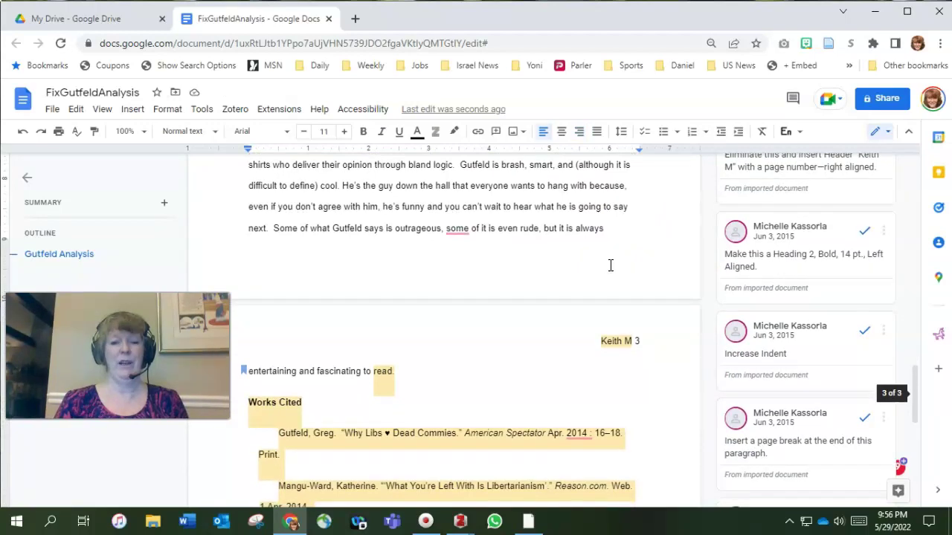
{"action": "scroll", "coordinate": [600, 253], "scroll_direction": "up", "scroll_amount": 10}
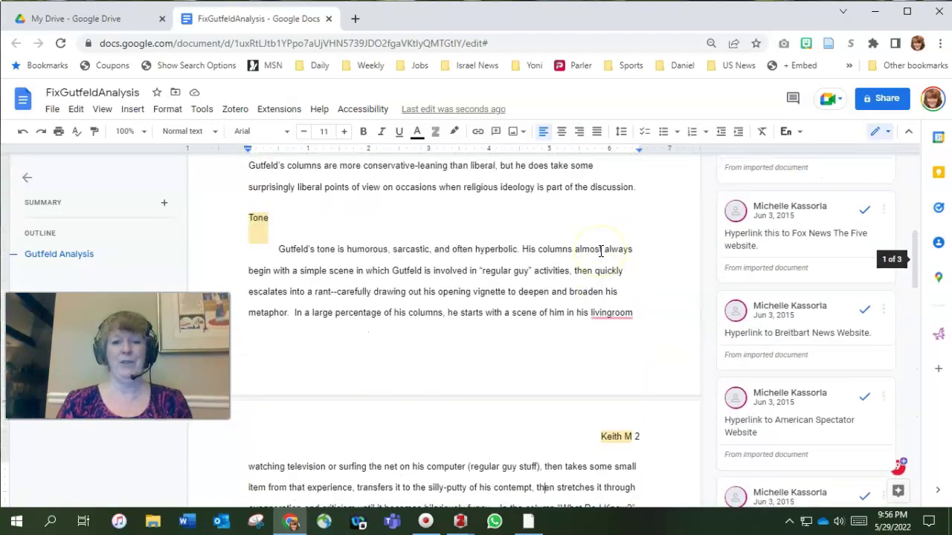
{"action": "scroll", "coordinate": [601, 252], "scroll_direction": "up", "scroll_amount": 6}
{"action": "scroll", "coordinate": [601, 252], "scroll_direction": "down", "scroll_amount": 3}
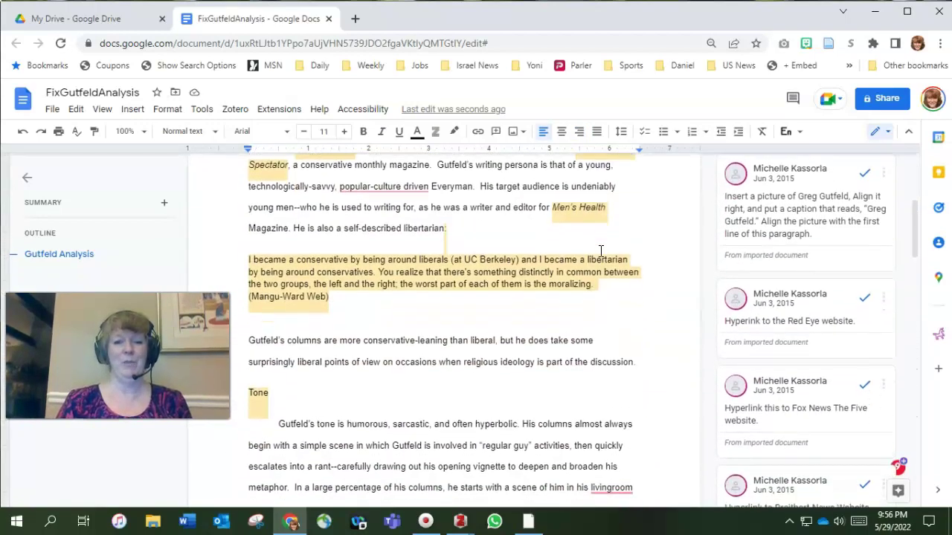
{"action": "scroll", "coordinate": [601, 251], "scroll_direction": "down", "scroll_amount": 6}
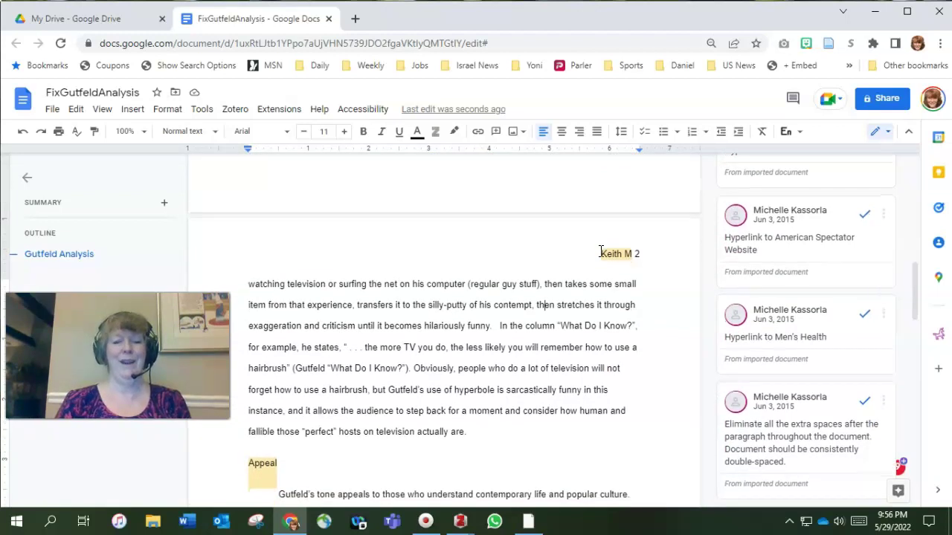
{"action": "scroll", "coordinate": [601, 253], "scroll_direction": "up", "scroll_amount": 6}
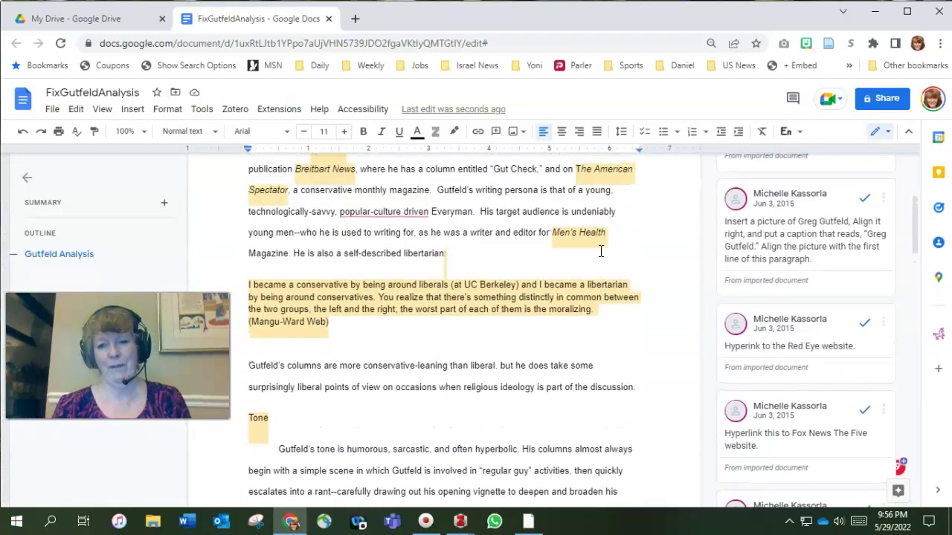
{"action": "scroll", "coordinate": [601, 252], "scroll_direction": "up", "scroll_amount": 3}
Step: Apply the Heading 2 style to the Introduction line and resolve the comment requesting it
{"action": "left_click", "coordinate": [840, 269]}
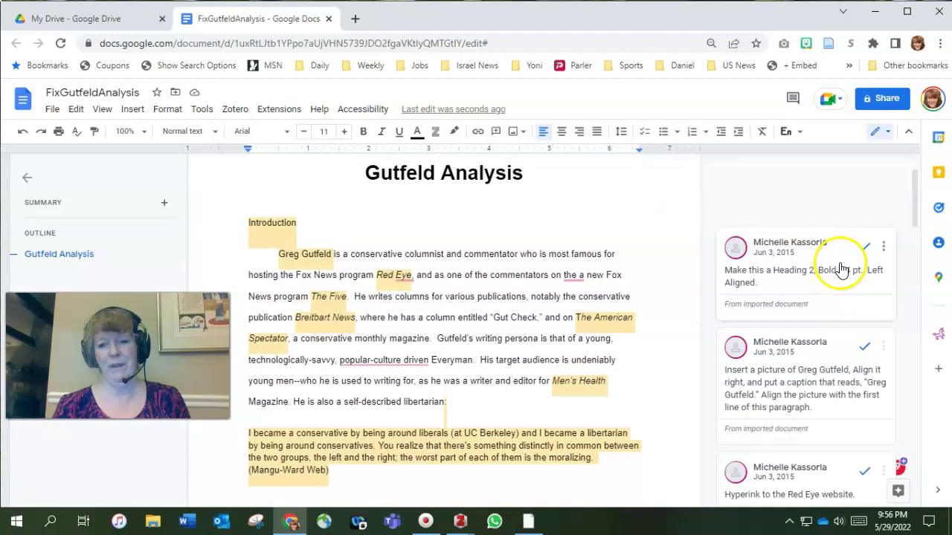
{"action": "scroll", "coordinate": [776, 260], "scroll_direction": "up", "scroll_amount": 1}
{"action": "scroll", "coordinate": [775, 259], "scroll_direction": "down", "scroll_amount": 1}
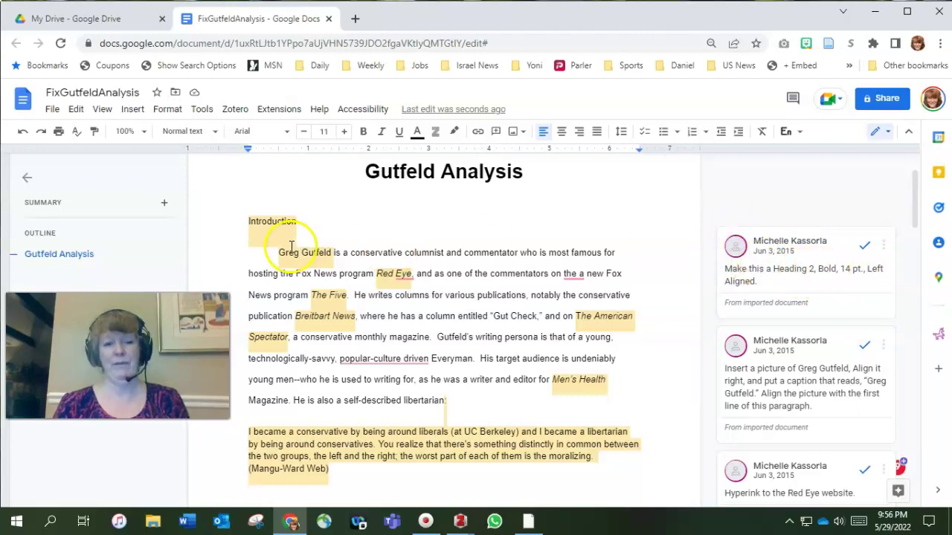
{"action": "double_click", "coordinate": [297, 222]}
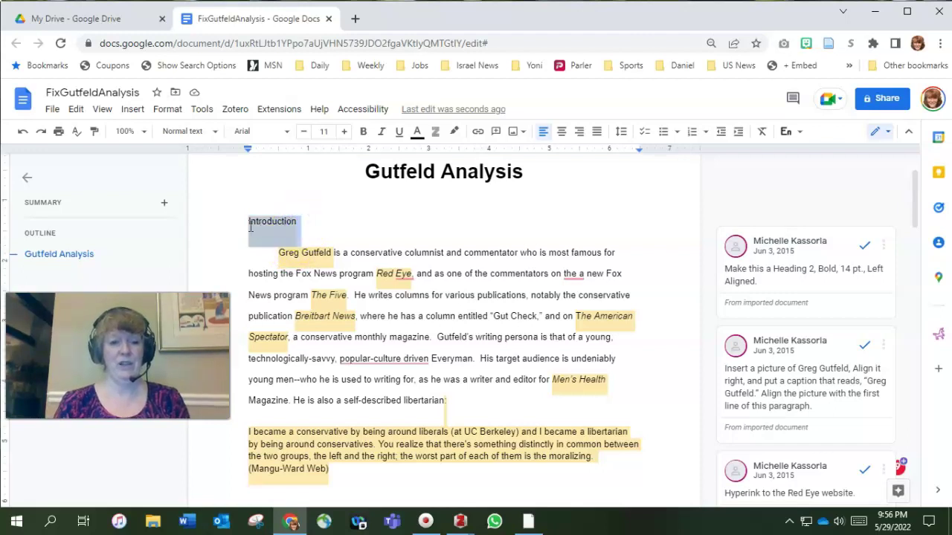
{"action": "left_click", "coordinate": [202, 136]}
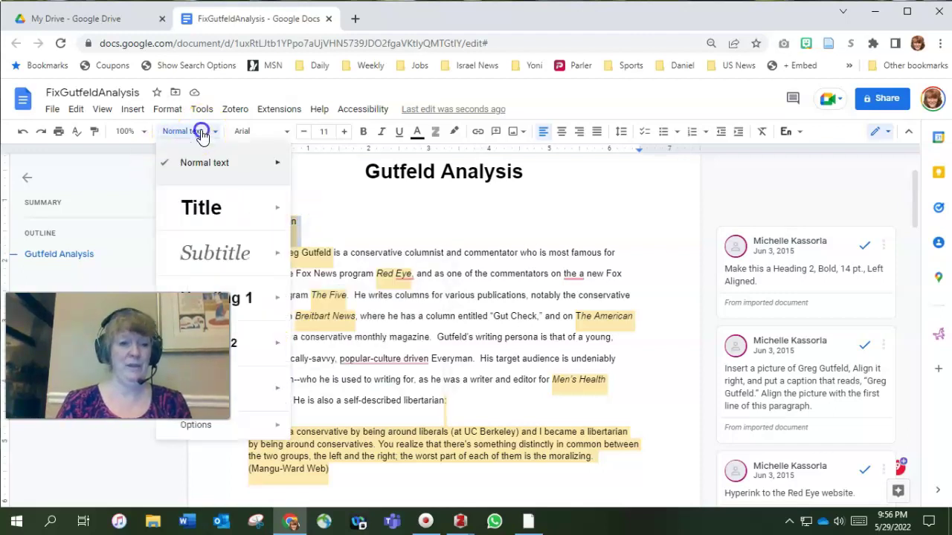
{"action": "left_click", "coordinate": [244, 345]}
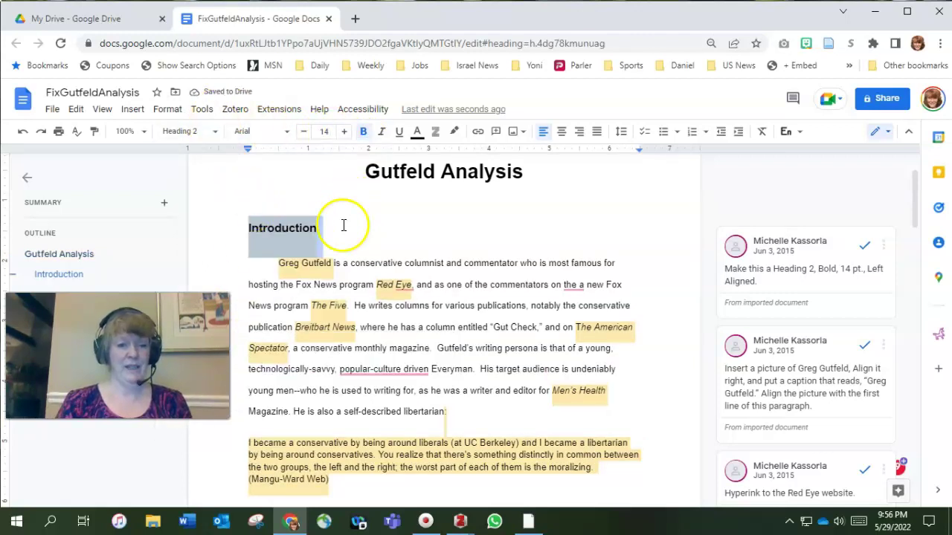
{"action": "left_click", "coordinate": [867, 248]}
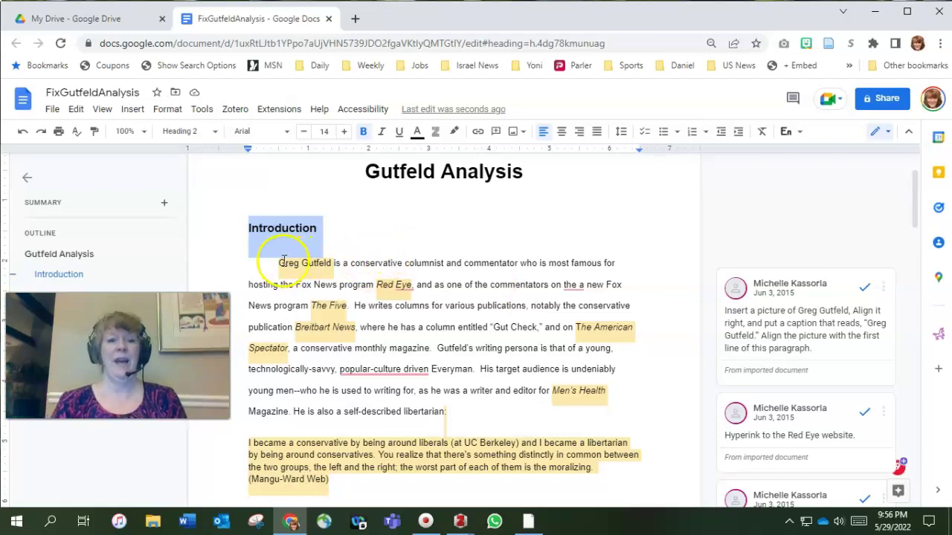
Step: Copy "Greg Gutfeld" from the start of the first paragraph and search the web for images with it
{"action": "left_click_drag", "start_coordinate": [277, 263], "coordinate": [332, 264]}
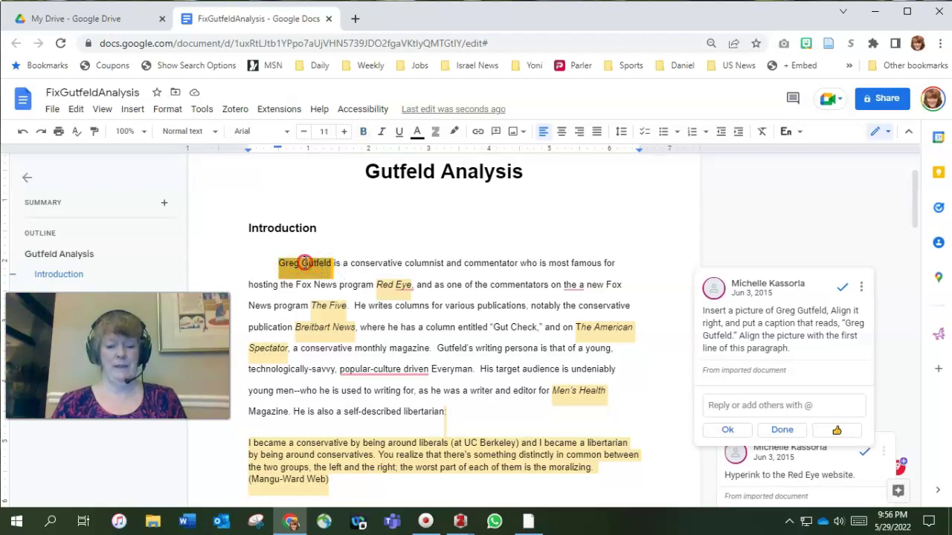
{"action": "right_click", "coordinate": [304, 262]}
{"action": "left_click", "coordinate": [347, 149]}
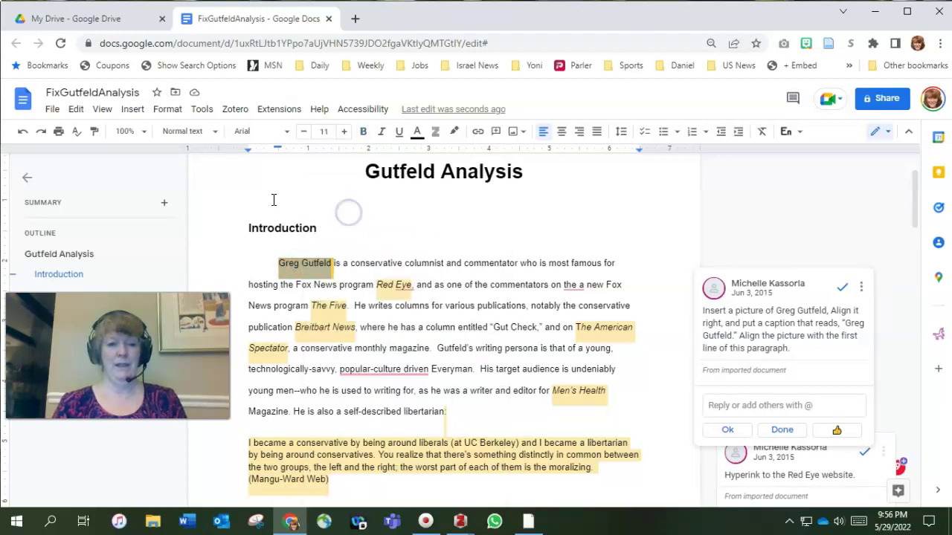
{"action": "left_click", "coordinate": [134, 110]}
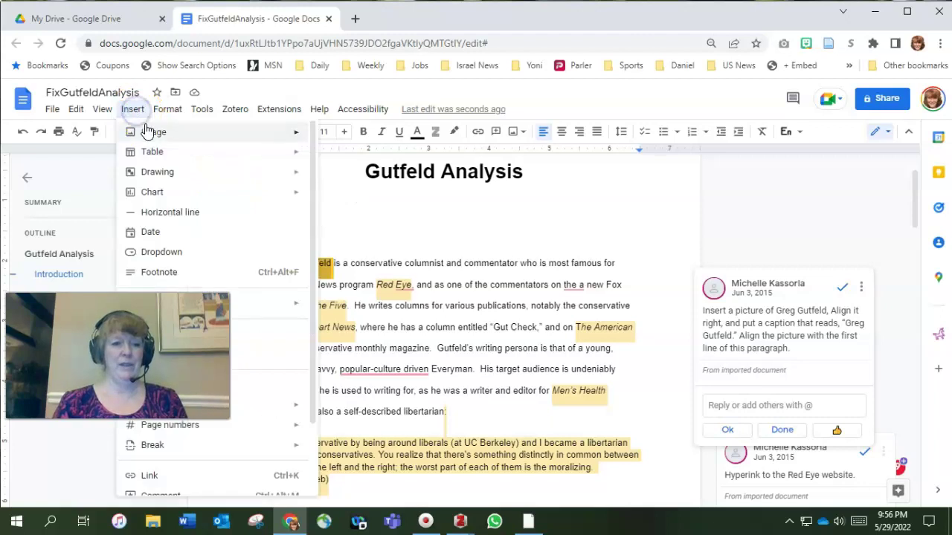
{"action": "mouse_move", "coordinate": [149, 131]}
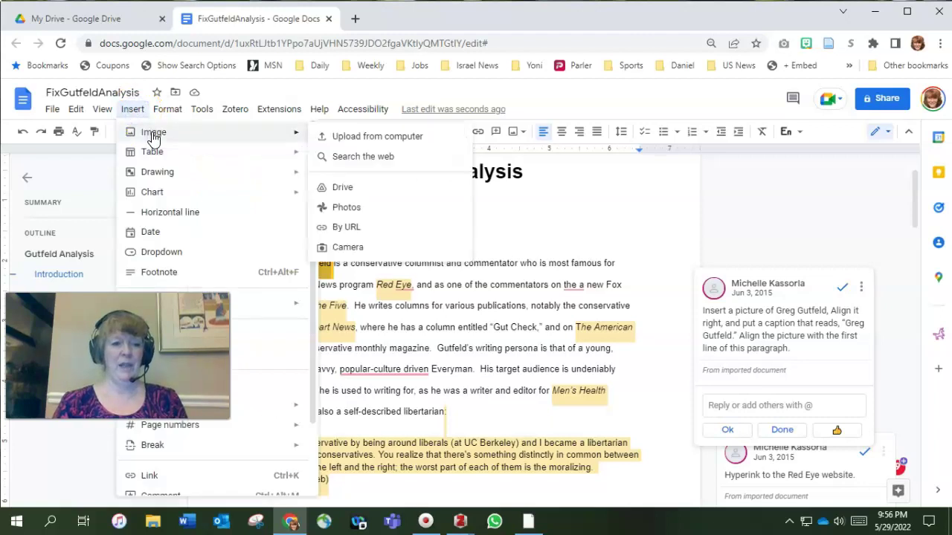
{"action": "left_click", "coordinate": [355, 159]}
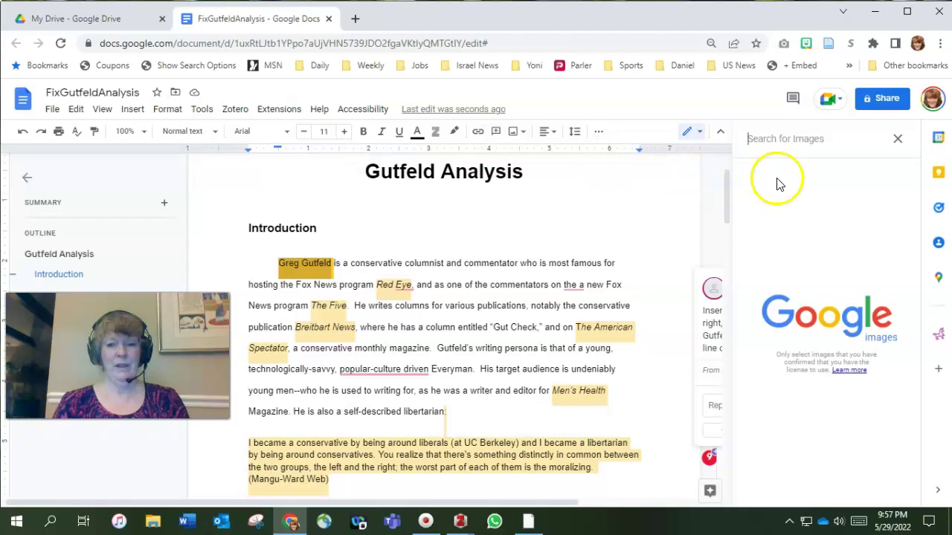
{"action": "key", "text": "ctrl+v"}
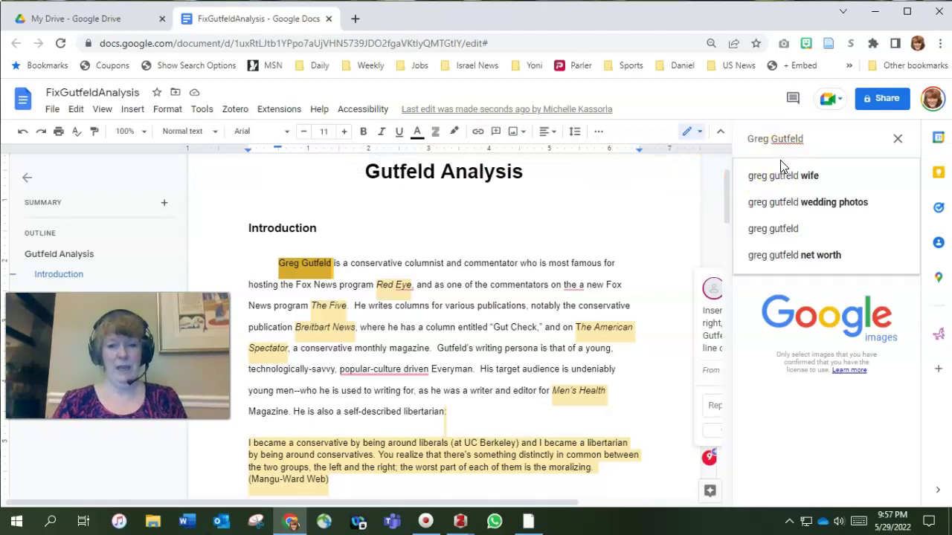
{"action": "key", "text": "Return"}
Step: Insert the close-up portrait of Greg Gutfeld in glasses and a checked shirt from the image results
{"action": "scroll", "coordinate": [825, 298], "scroll_direction": "down", "scroll_amount": 10}
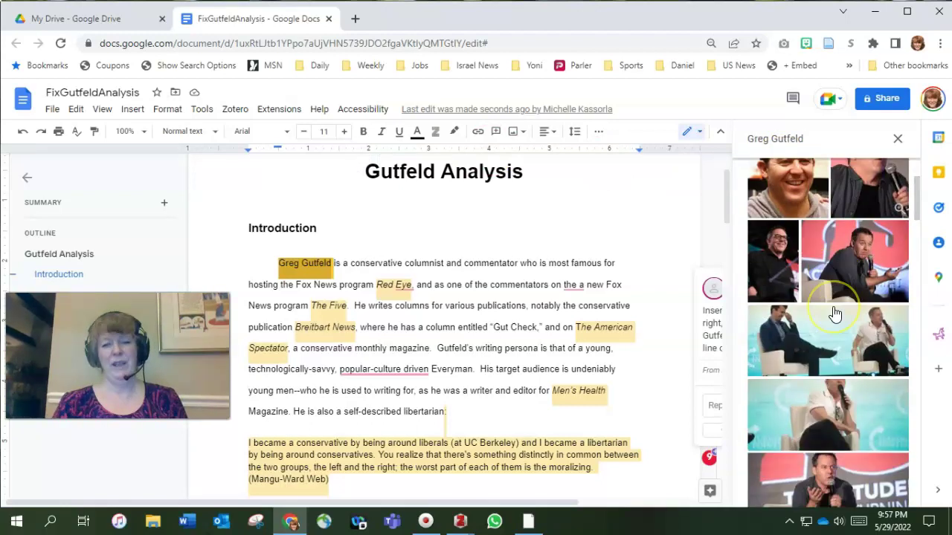
{"action": "scroll", "coordinate": [835, 316], "scroll_direction": "down", "scroll_amount": 10}
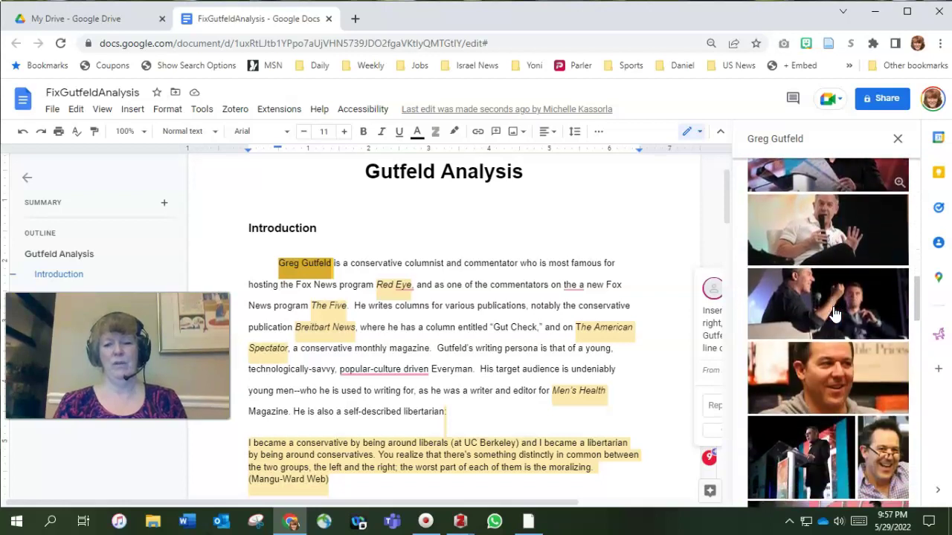
{"action": "scroll", "coordinate": [834, 315], "scroll_direction": "down", "scroll_amount": 10}
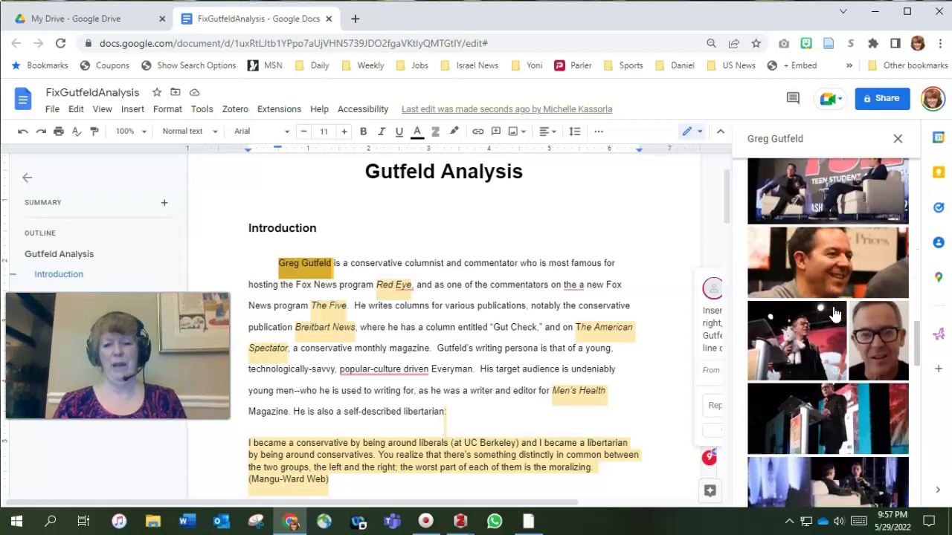
{"action": "scroll", "coordinate": [835, 316], "scroll_direction": "down", "scroll_amount": 1}
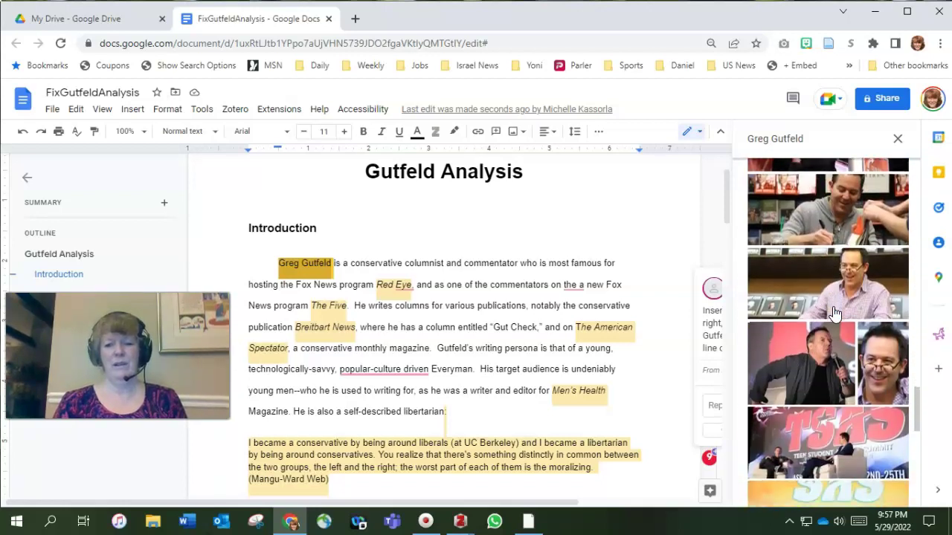
{"action": "left_click", "coordinate": [887, 369]}
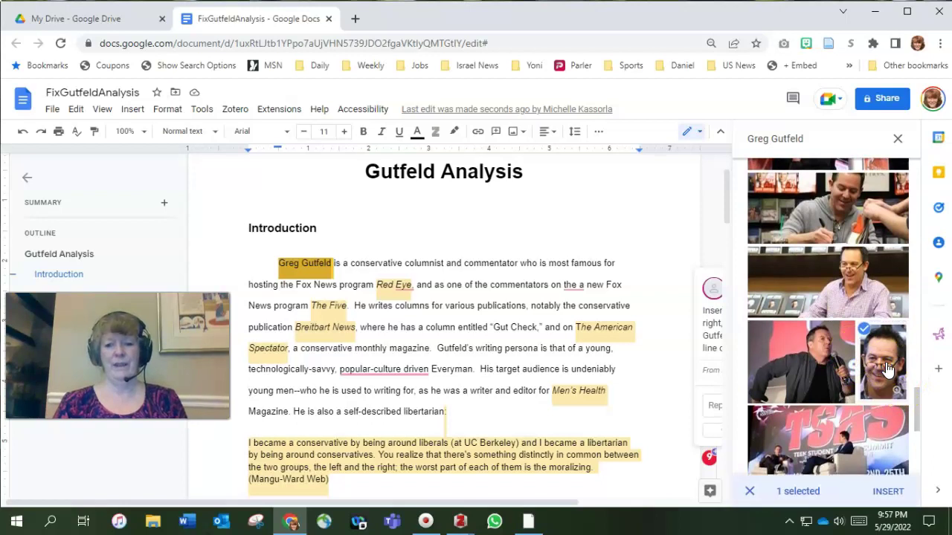
{"action": "left_click", "coordinate": [888, 492]}
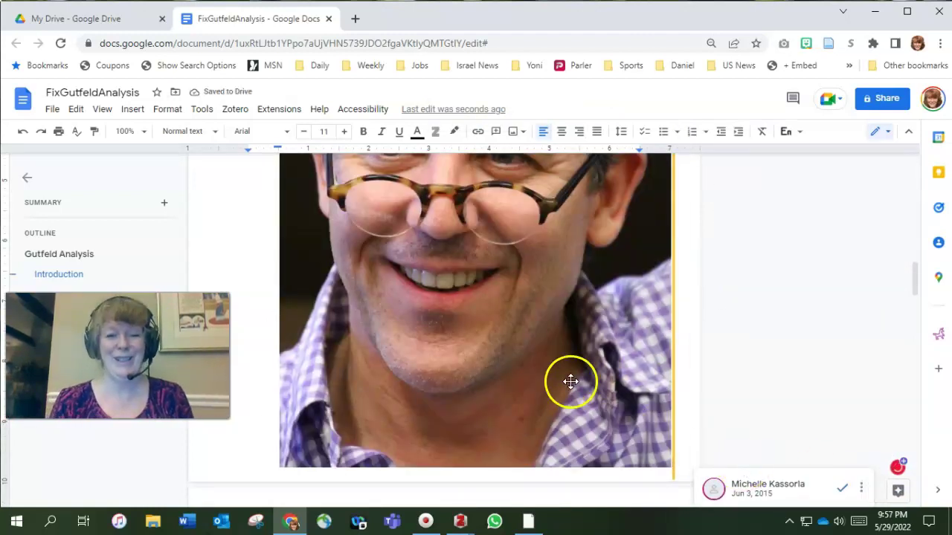
Step: Shrink the inserted Greg Gutfeld portrait proportionally to a thumbnail about 1.1 inches wide
{"action": "scroll", "coordinate": [497, 319], "scroll_direction": "up", "scroll_amount": 3}
{"action": "scroll", "coordinate": [497, 318], "scroll_direction": "up", "scroll_amount": 5}
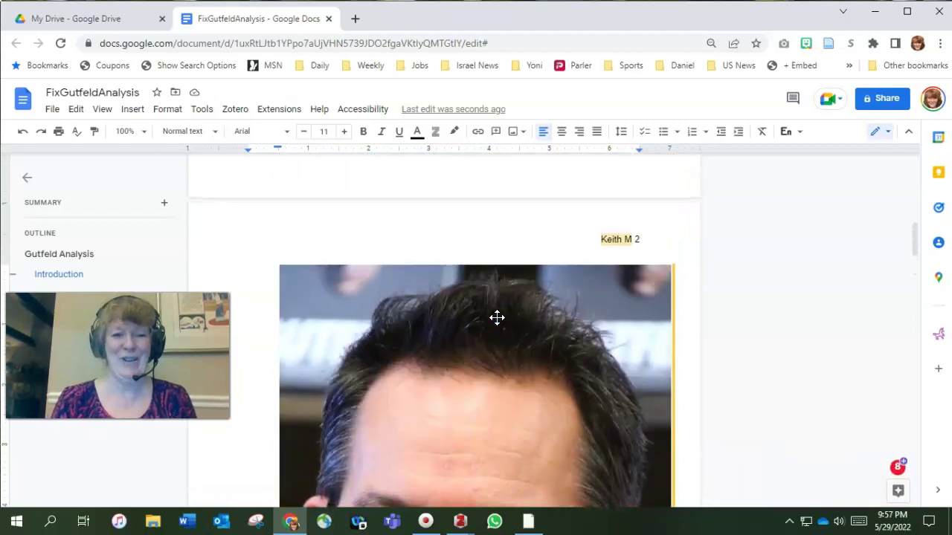
{"action": "left_click", "coordinate": [318, 316]}
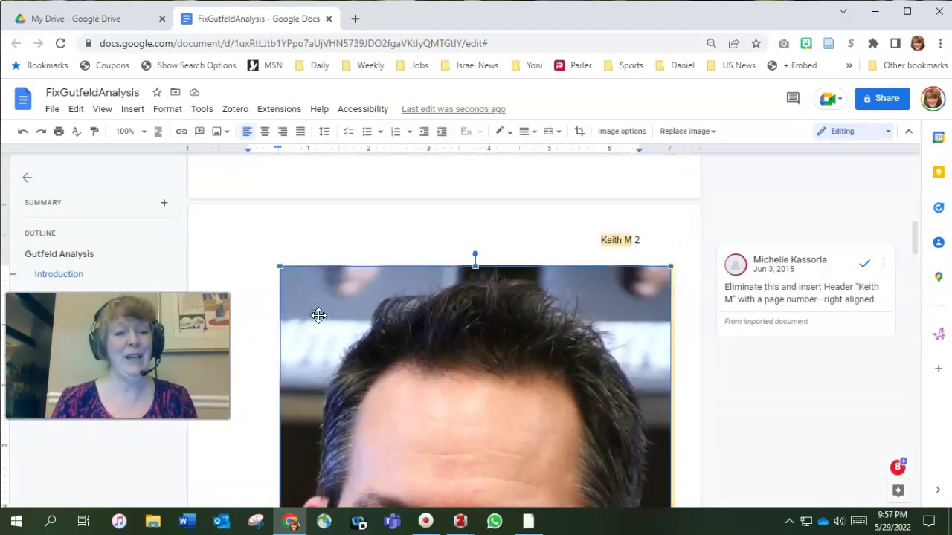
{"action": "left_click_drag", "start_coordinate": [308, 298], "coordinate": [291, 274]}
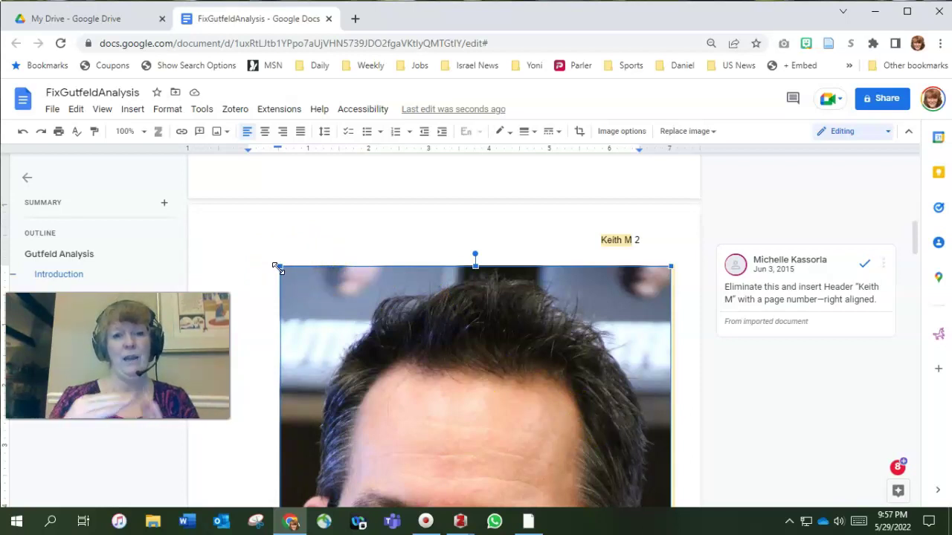
{"action": "left_click_drag", "start_coordinate": [277, 268], "coordinate": [510, 476]}
{"action": "scroll", "coordinate": [482, 381], "scroll_direction": "up", "scroll_amount": 3}
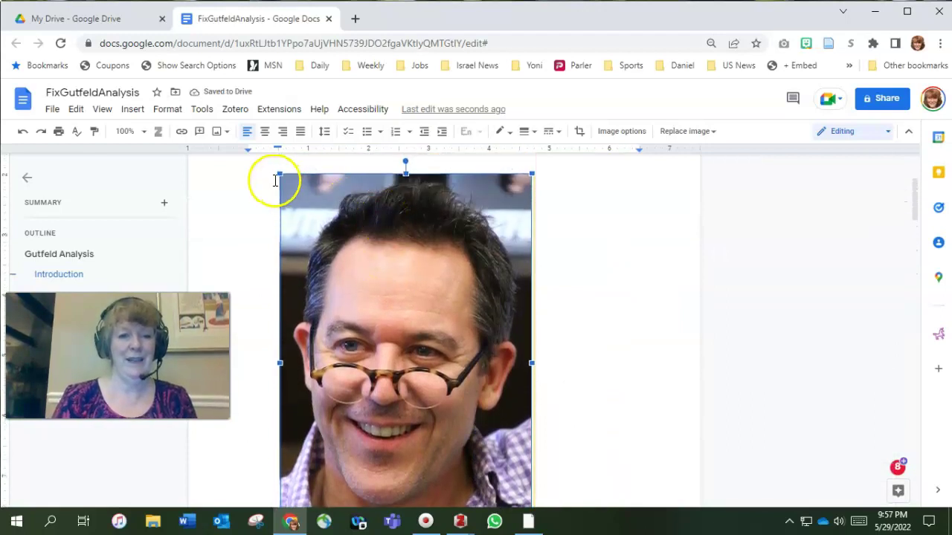
{"action": "left_click_drag", "start_coordinate": [279, 174], "coordinate": [485, 452]}
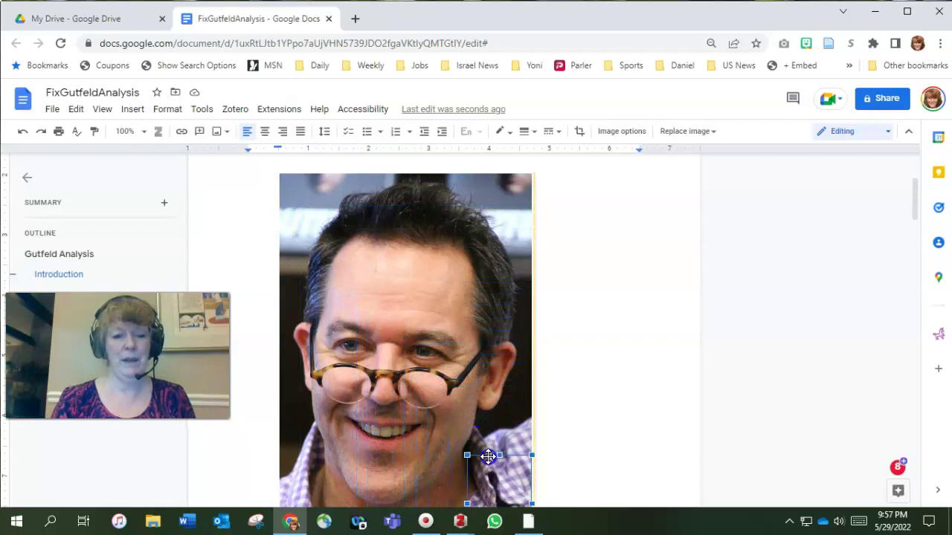
Step: Set the portrait to wrap text and move it to the right margin, level with the first line of the paragraph
{"action": "left_click", "coordinate": [306, 213]}
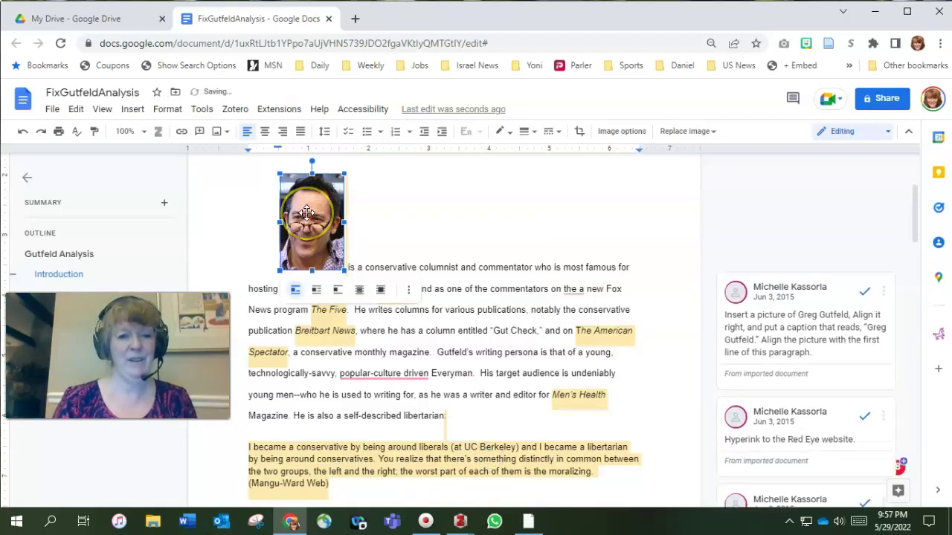
{"action": "left_click", "coordinate": [296, 292]}
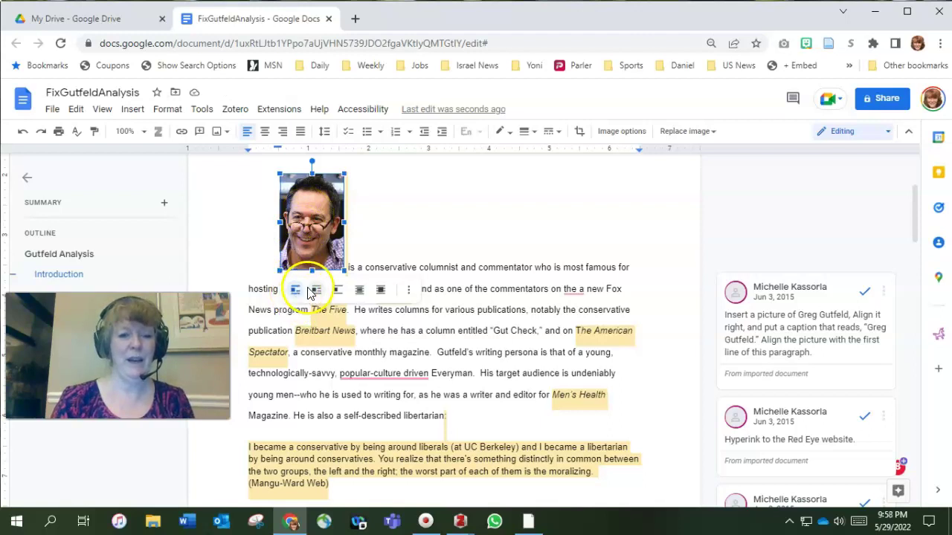
{"action": "left_click", "coordinate": [318, 291]}
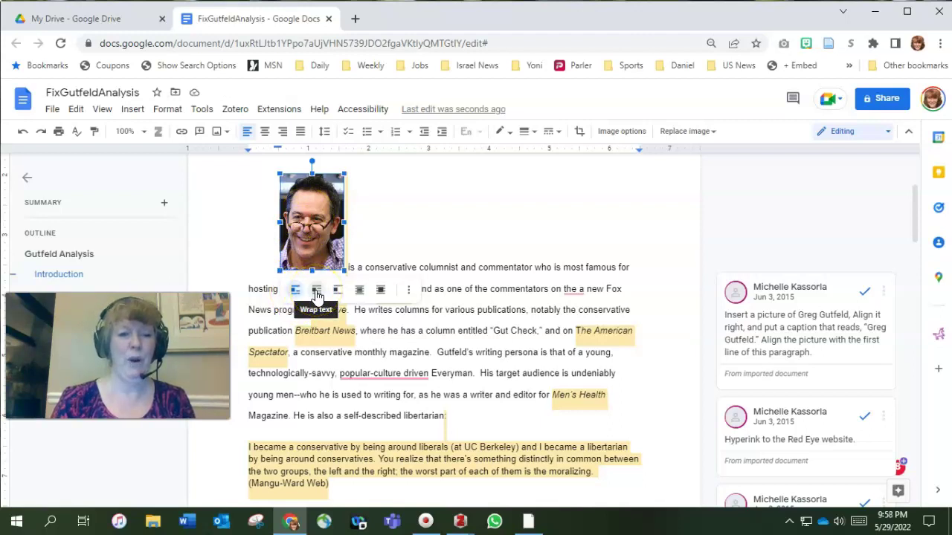
{"action": "left_click", "coordinate": [317, 295]}
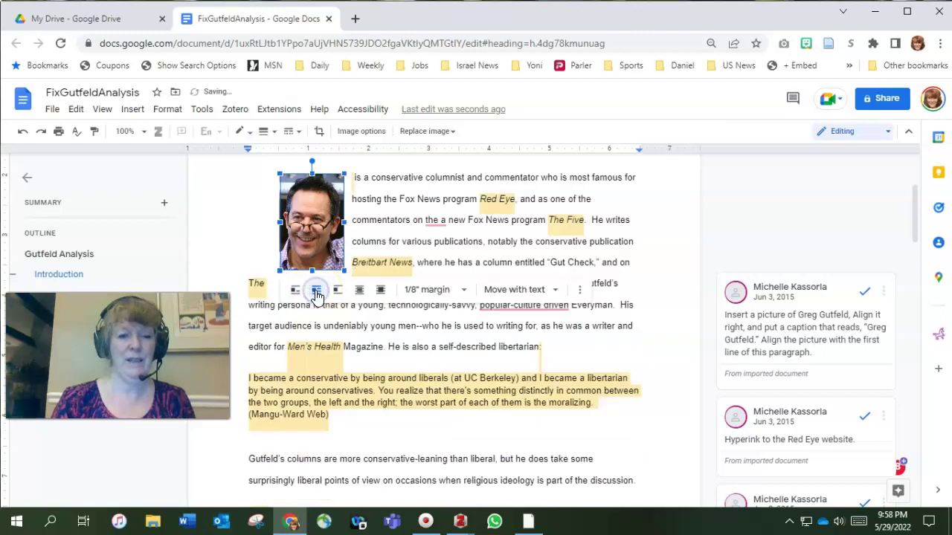
{"action": "left_click", "coordinate": [300, 247]}
{"action": "left_click_drag", "start_coordinate": [300, 247], "coordinate": [592, 247]}
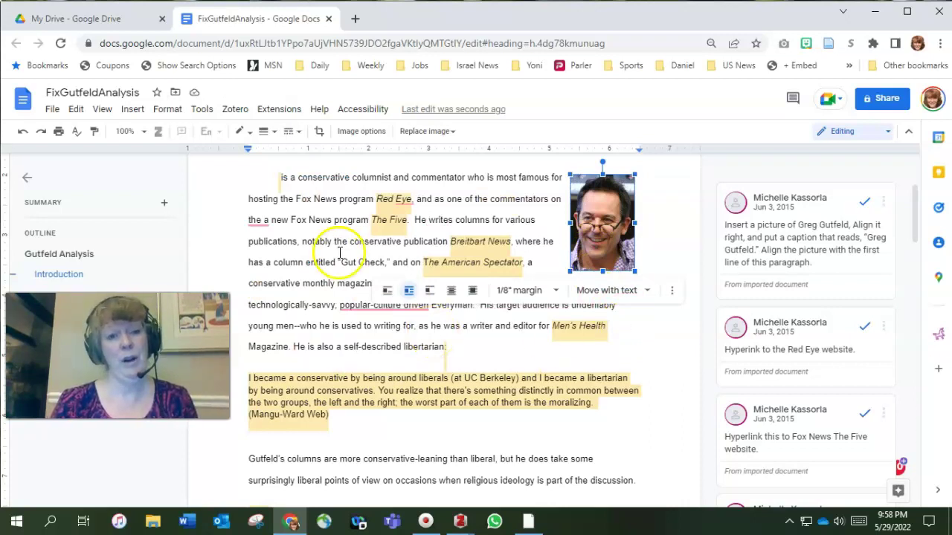
Step: Create a new drawing containing a text box that reads "Greg Gutfeld", about 1.8 inches wide so the name fits on one line
{"action": "left_click", "coordinate": [425, 199]}
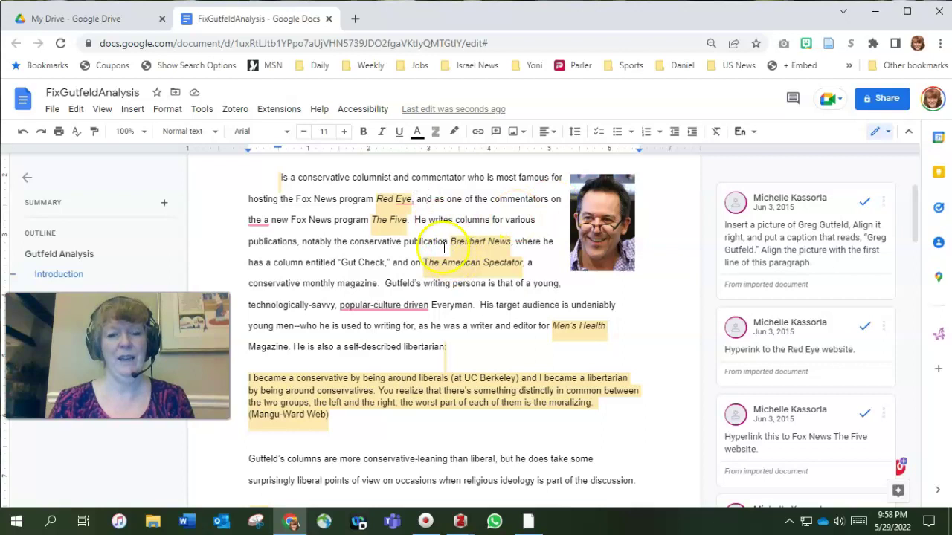
{"action": "left_click", "coordinate": [131, 111]}
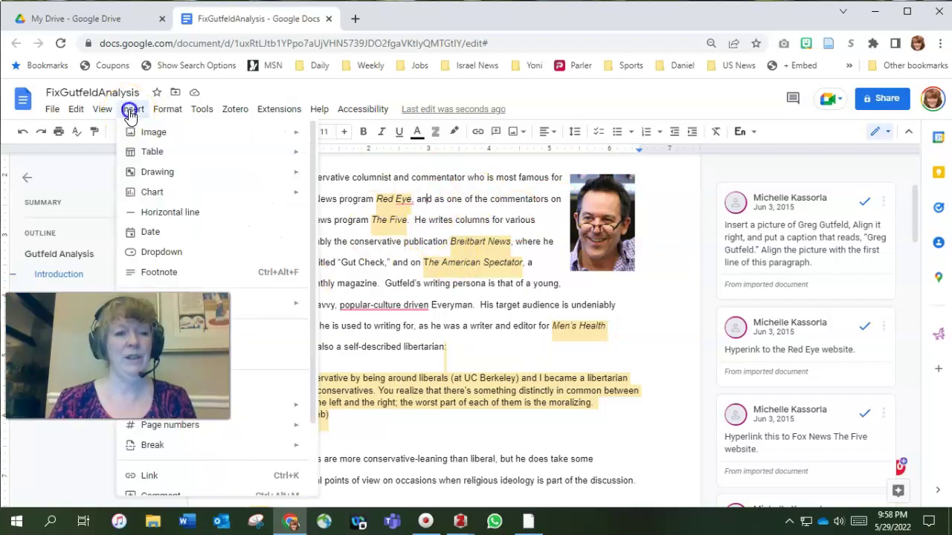
{"action": "mouse_move", "coordinate": [165, 174]}
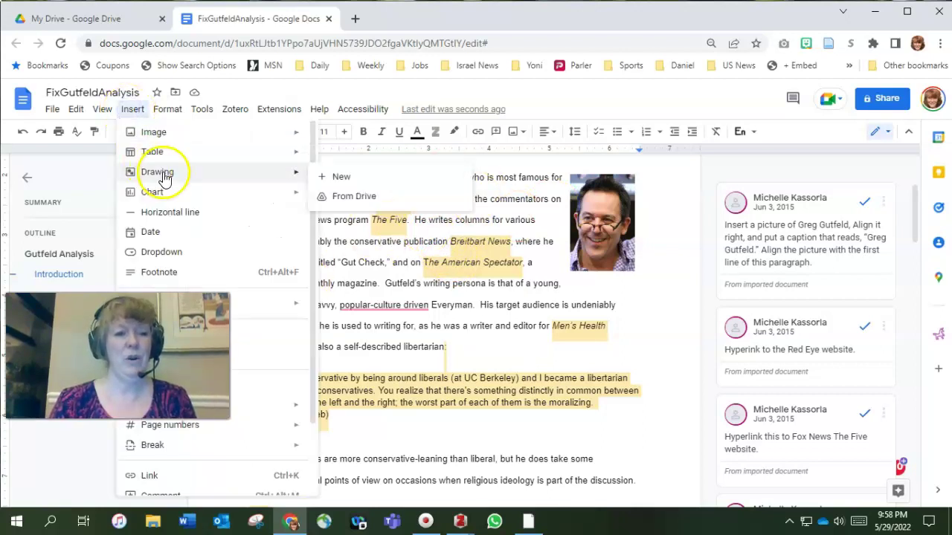
{"action": "left_click", "coordinate": [327, 177]}
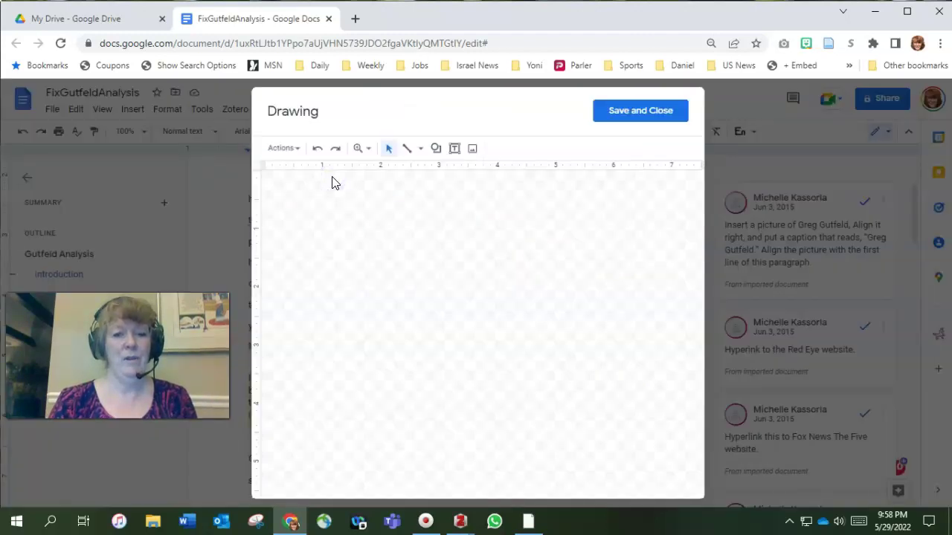
{"action": "left_click", "coordinate": [456, 149]}
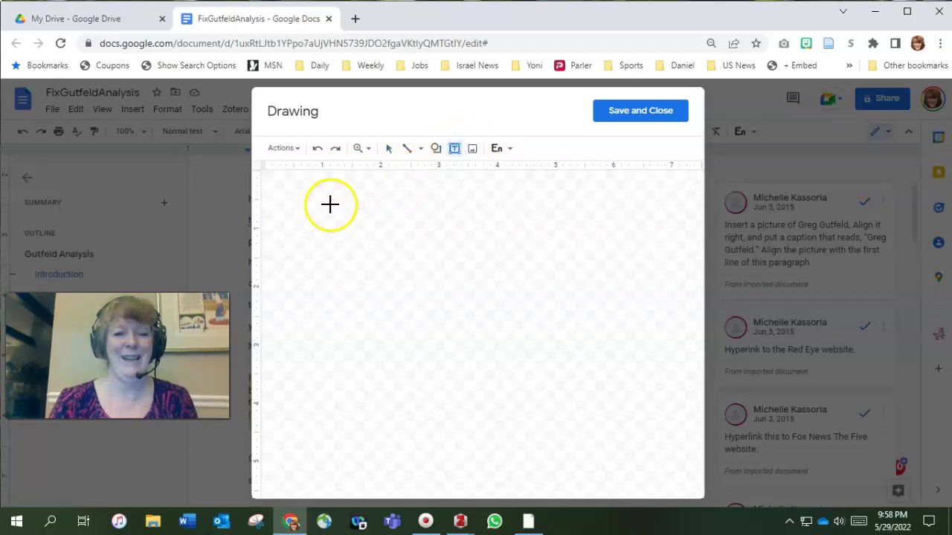
{"action": "left_click_drag", "start_coordinate": [316, 198], "coordinate": [318, 222]}
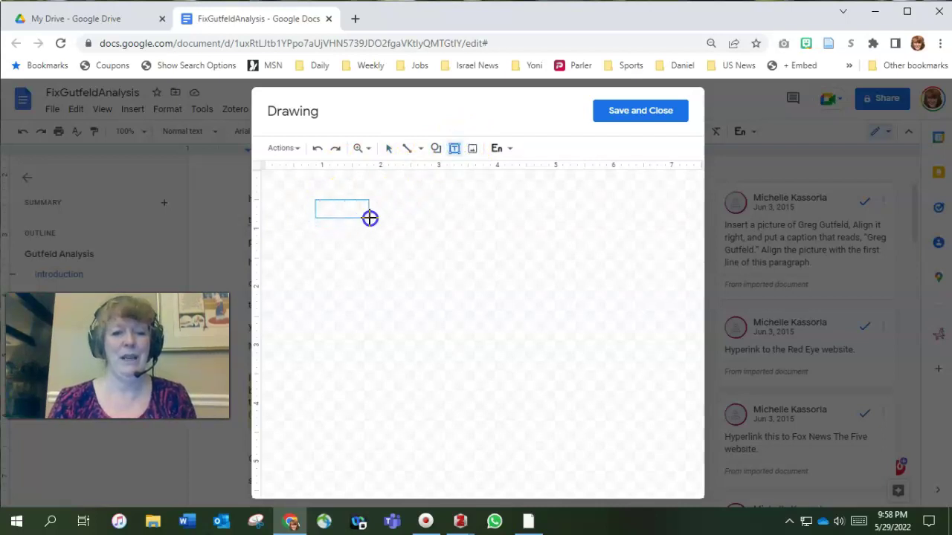
{"action": "left_click_drag", "start_coordinate": [390, 215], "coordinate": [391, 216]}
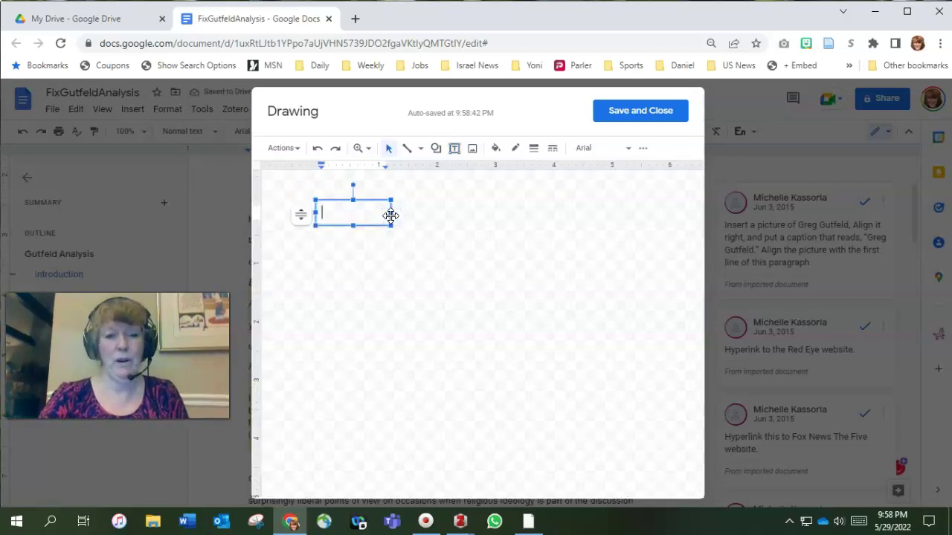
{"action": "type", "text": "Greg Gutfeld"}
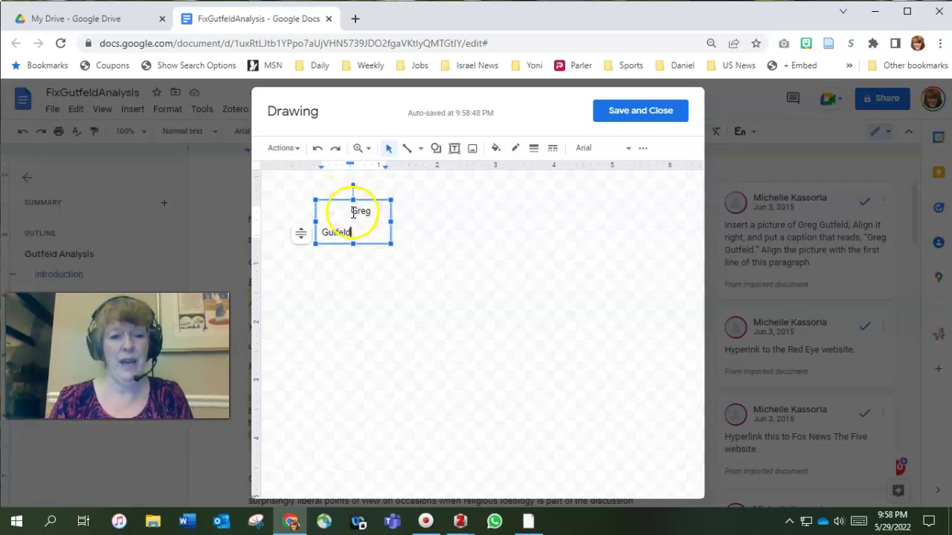
{"action": "left_click_drag", "start_coordinate": [390, 223], "coordinate": [419, 221]}
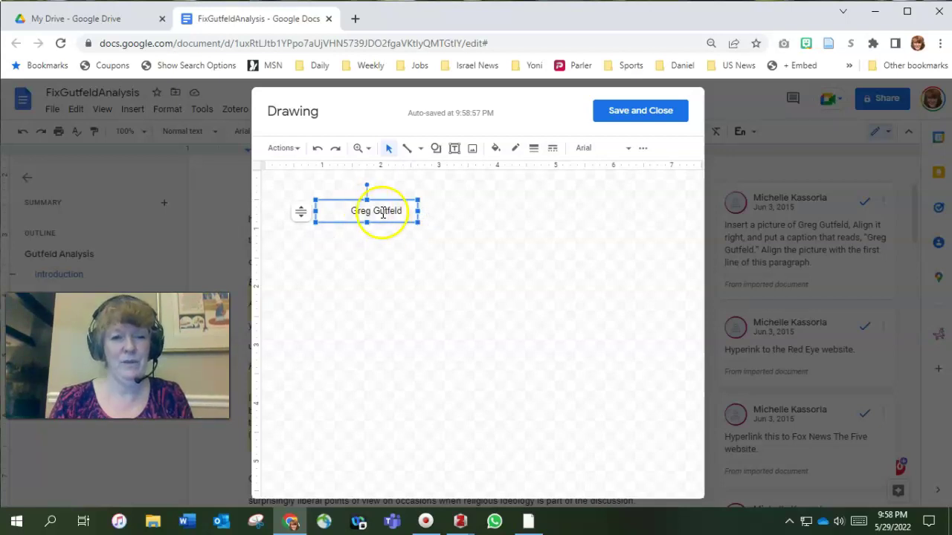
Step: Apply Resize shape to fit text to the caption's text box and save the drawing into the document
{"action": "left_click", "coordinate": [352, 212]}
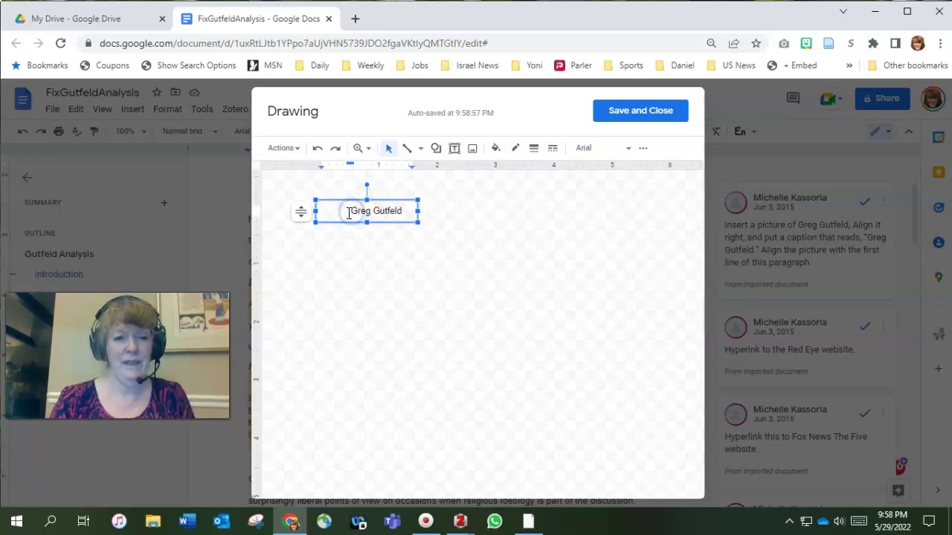
{"action": "left_click", "coordinate": [303, 215]}
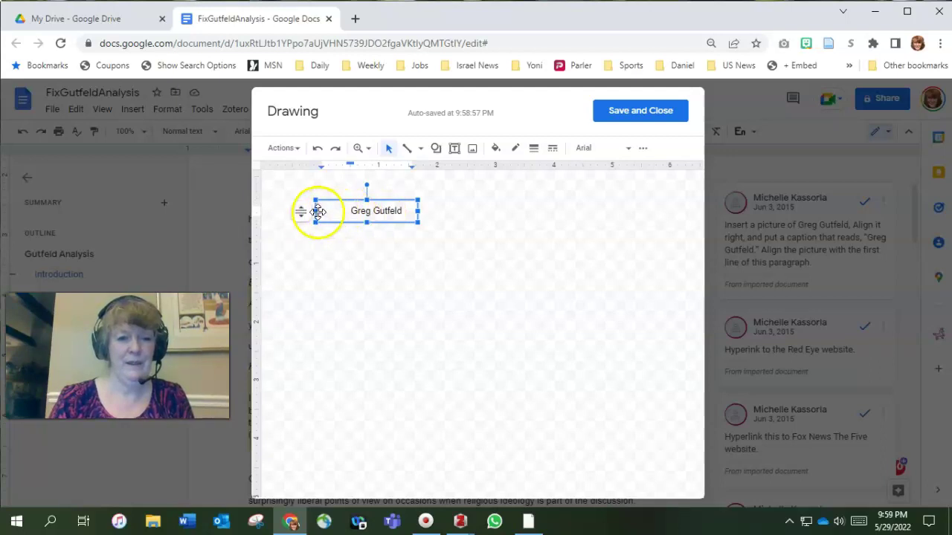
{"action": "left_click", "coordinate": [304, 214]}
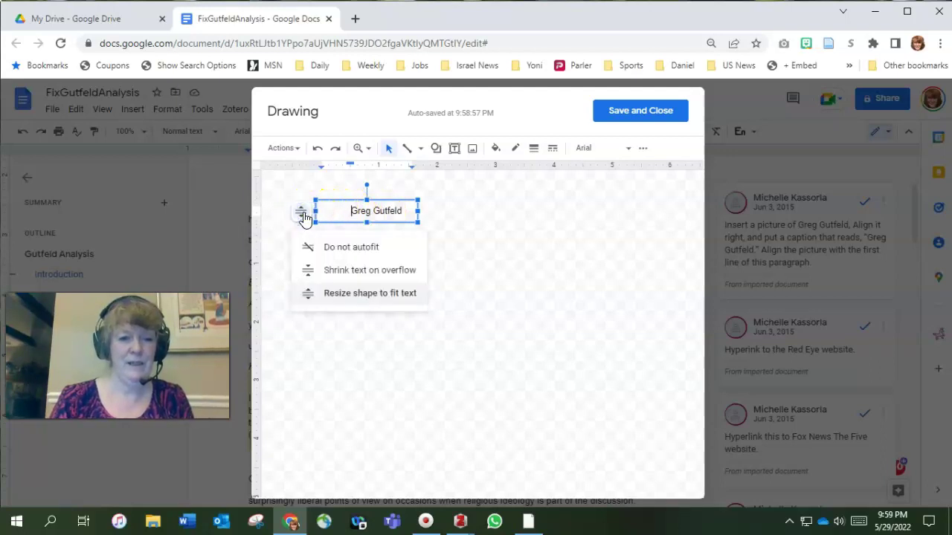
{"action": "left_click", "coordinate": [345, 275]}
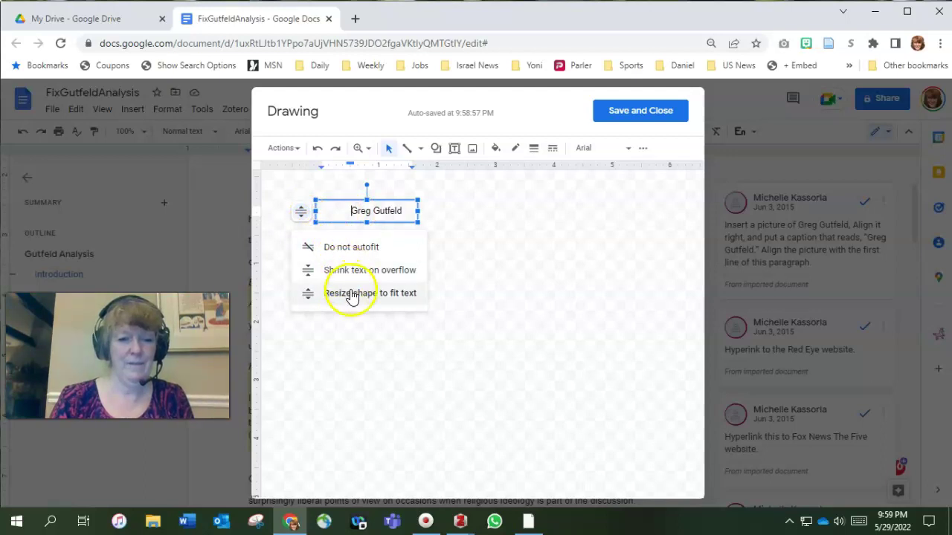
{"action": "left_click", "coordinate": [352, 295]}
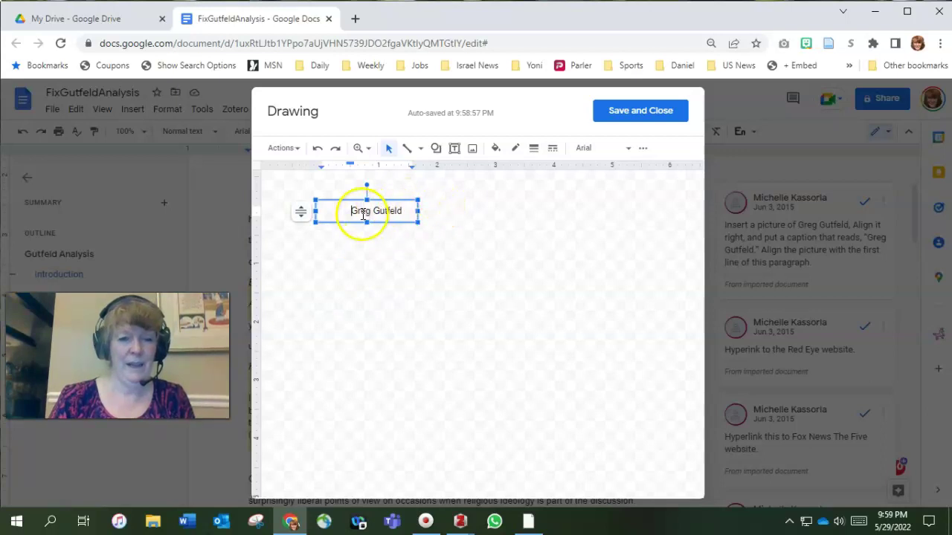
{"action": "left_click", "coordinate": [641, 113]}
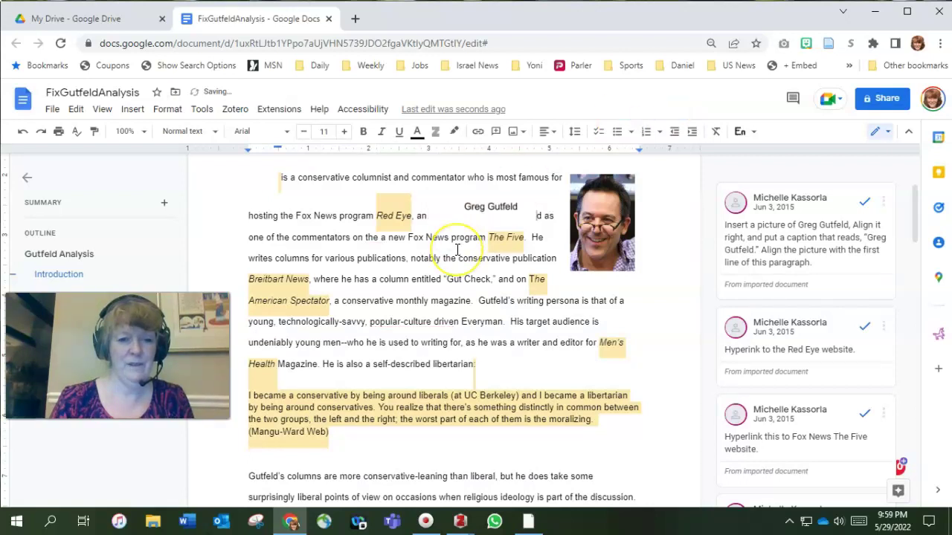
Step: Set the caption drawing to wrap text and place it centred directly beneath the Greg Gutfeld portrait
{"action": "left_click", "coordinate": [483, 211]}
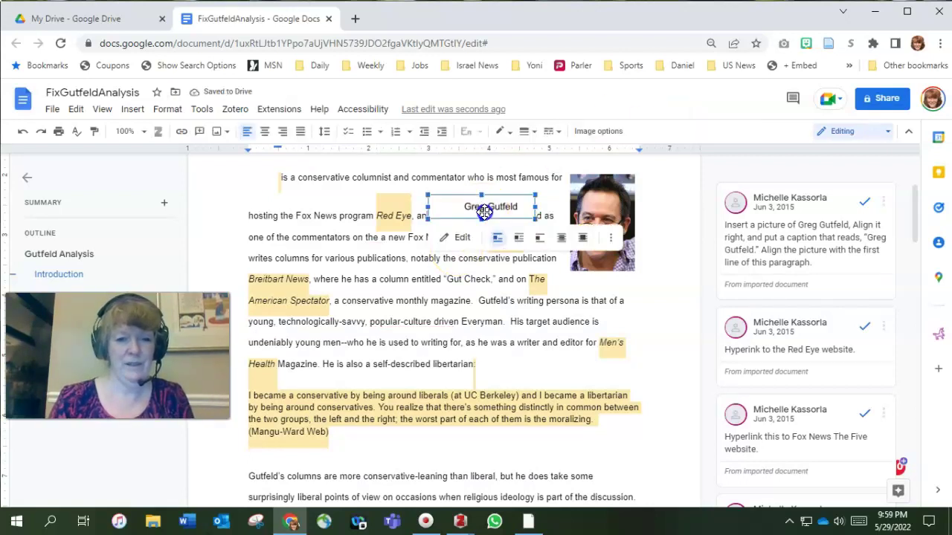
{"action": "left_click", "coordinate": [520, 238]}
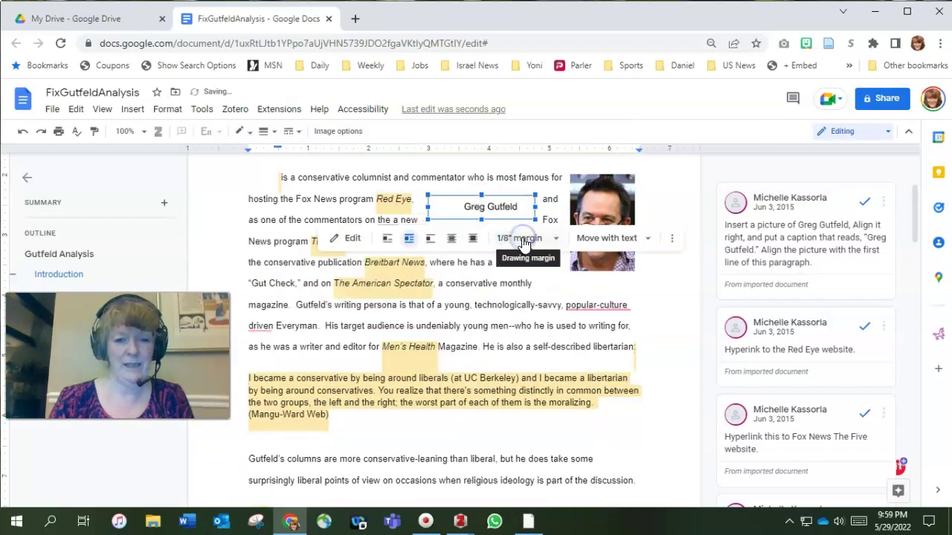
{"action": "left_click_drag", "start_coordinate": [473, 201], "coordinate": [488, 238]}
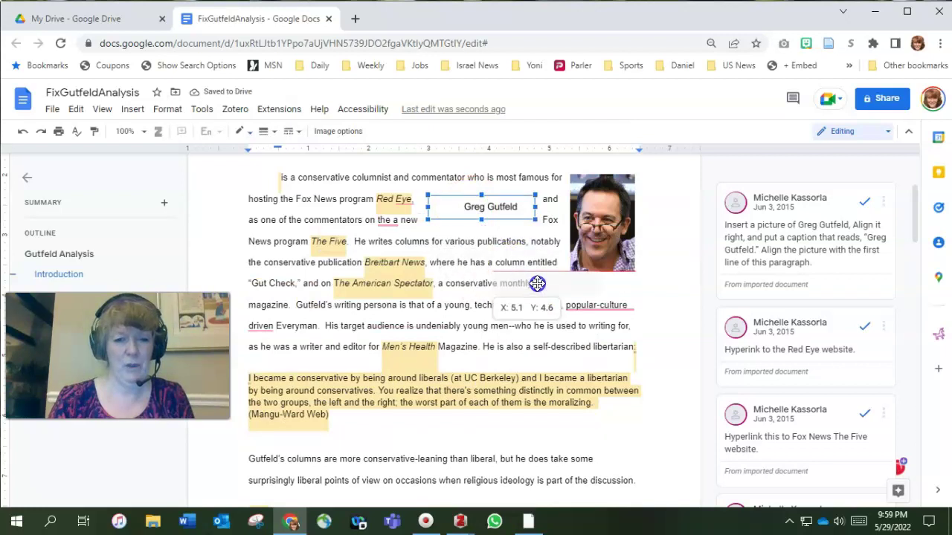
{"action": "left_click_drag", "start_coordinate": [536, 284], "coordinate": [595, 288]}
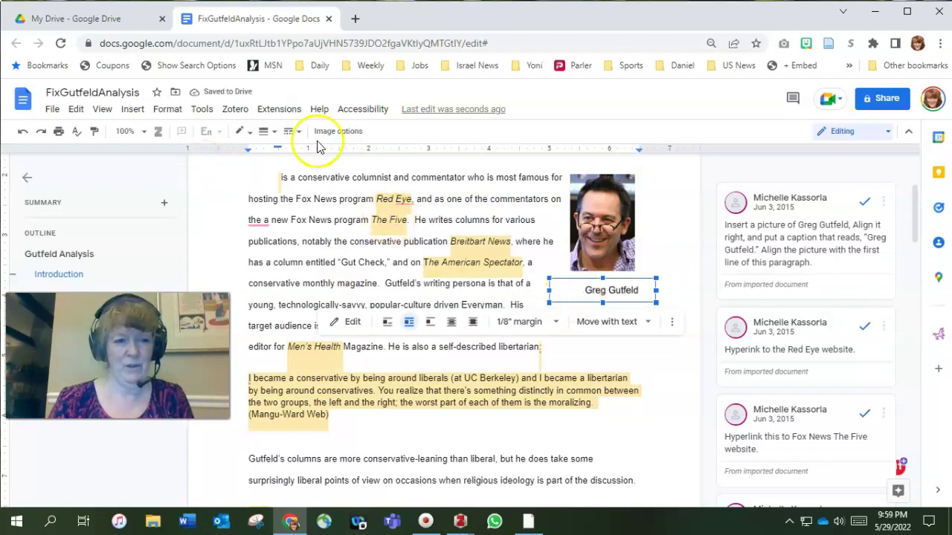
{"action": "left_click", "coordinate": [542, 109]}
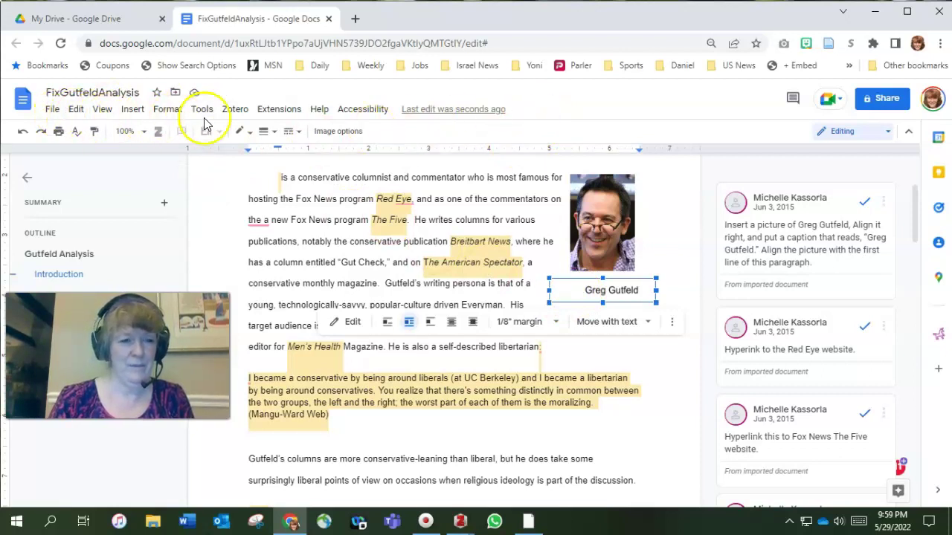
{"action": "left_click", "coordinate": [557, 117]}
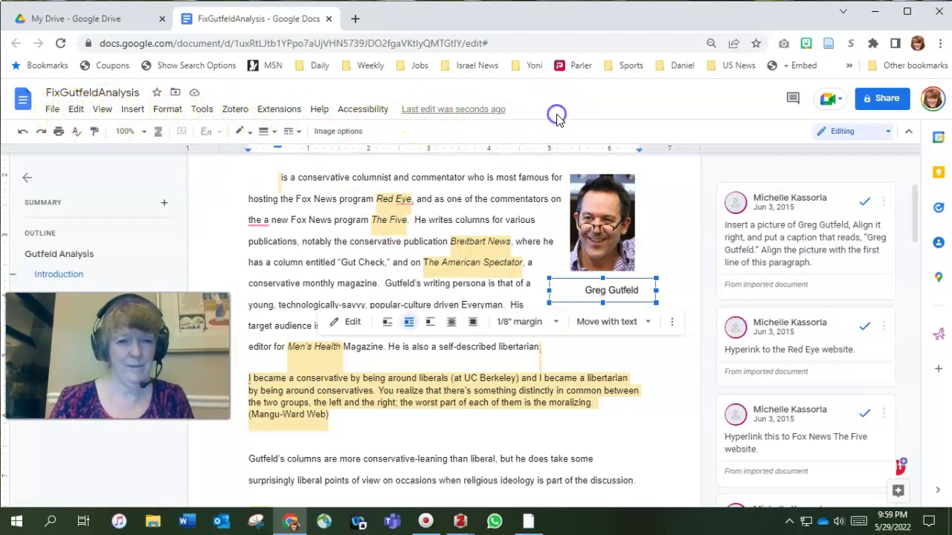
{"action": "left_click", "coordinate": [839, 133]}
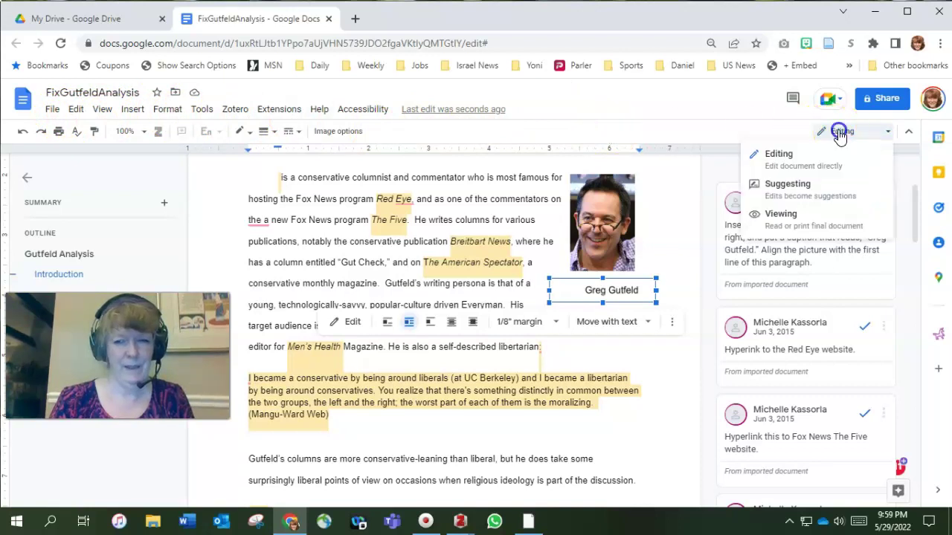
{"action": "left_click", "coordinate": [662, 143]}
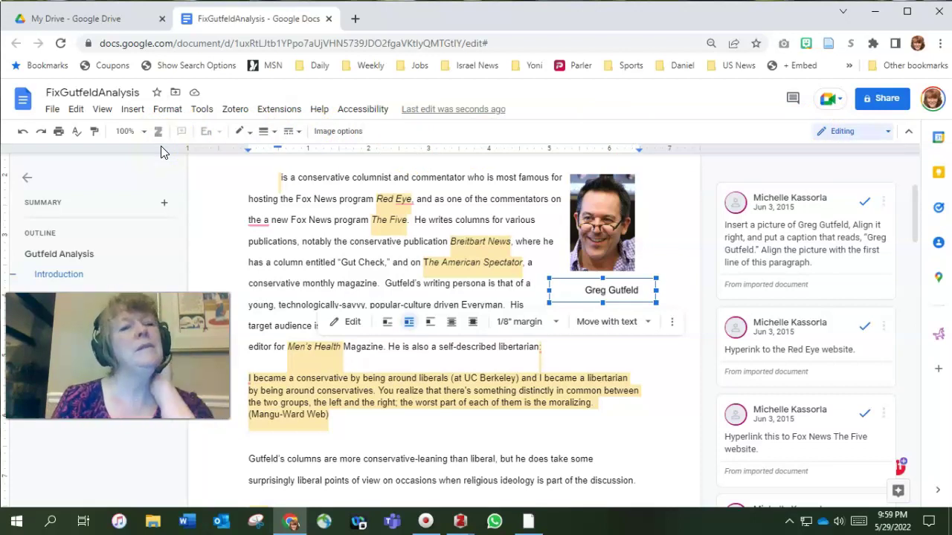
{"action": "left_click", "coordinate": [52, 112]}
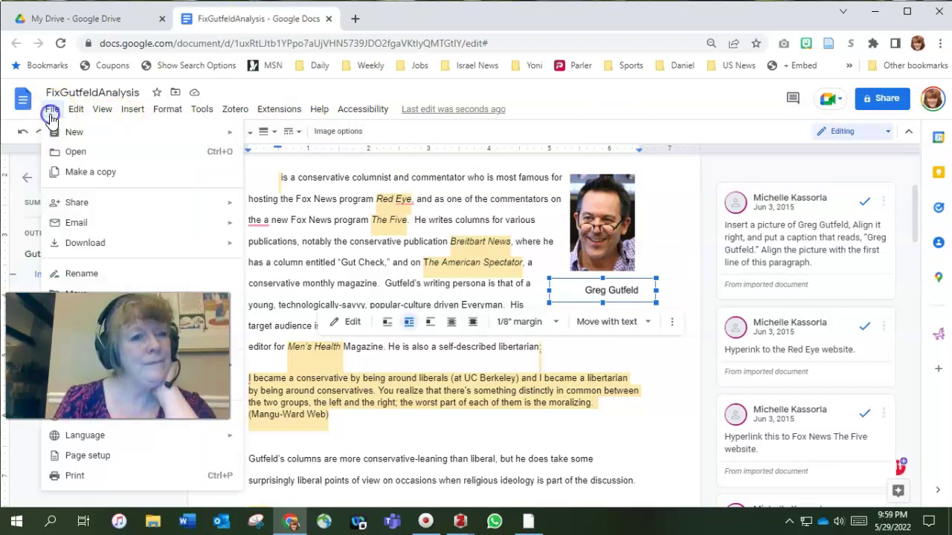
{"action": "left_click", "coordinate": [52, 111]}
{"action": "left_click", "coordinate": [296, 108]}
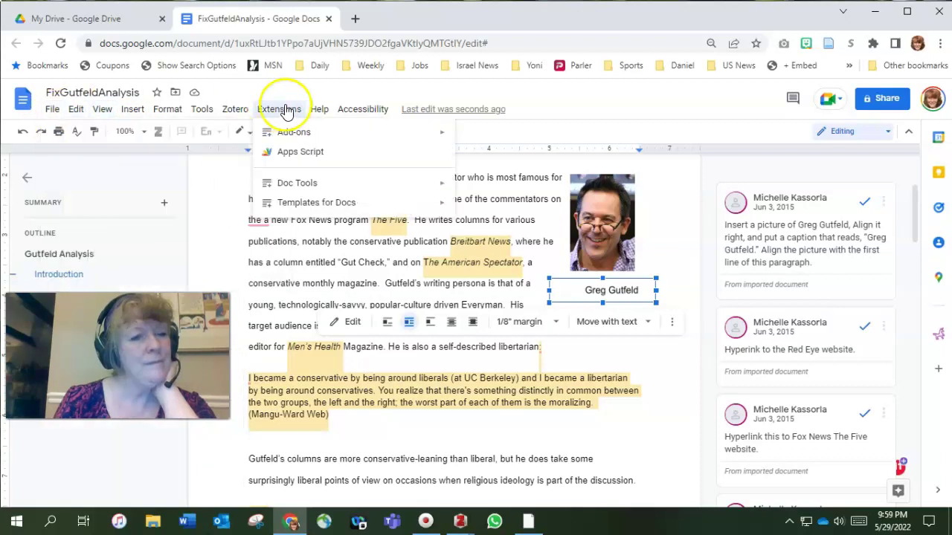
Step: Try centring the text of the introduction paragraph, and restore its left alignment
{"action": "left_click", "coordinate": [305, 103]}
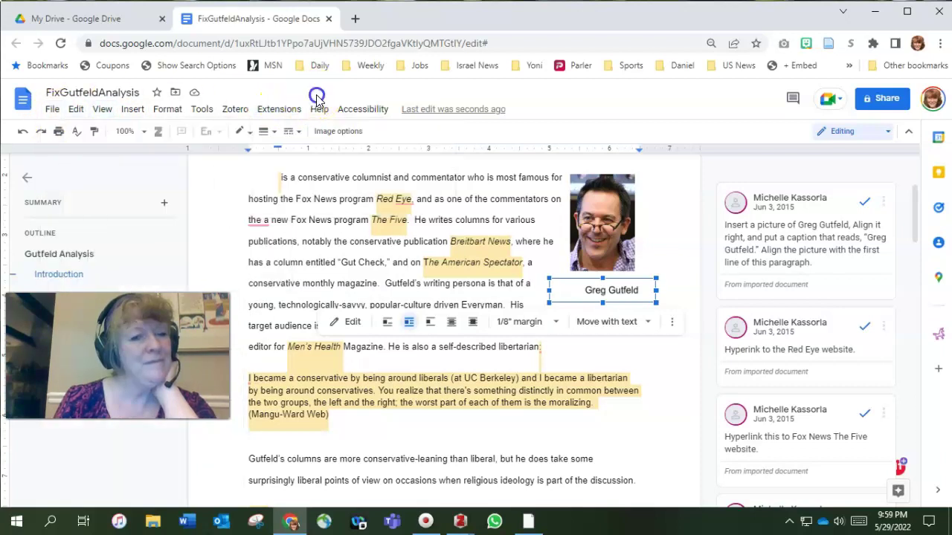
{"action": "left_click", "coordinate": [530, 109]}
{"action": "left_click", "coordinate": [424, 183]}
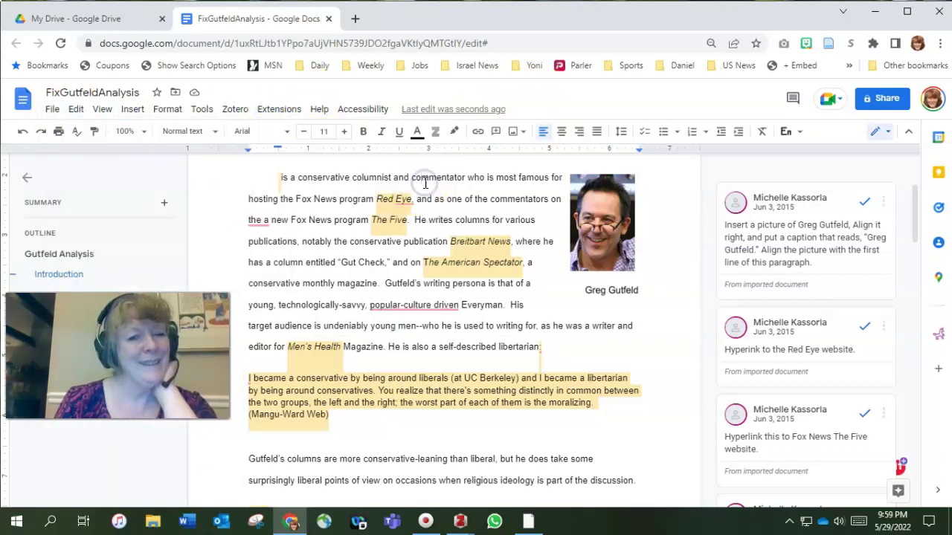
{"action": "left_click", "coordinate": [561, 132]}
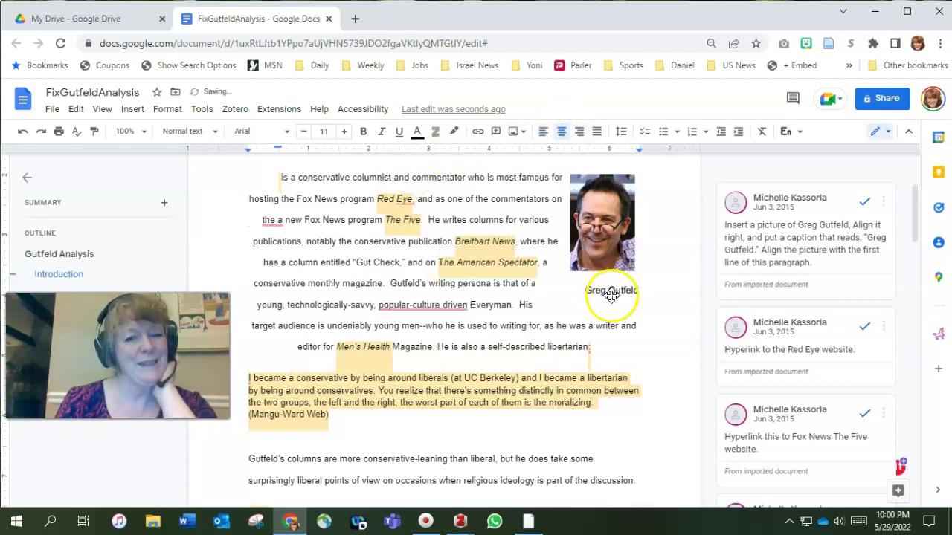
{"action": "key", "text": "ctrl+shift+l"}
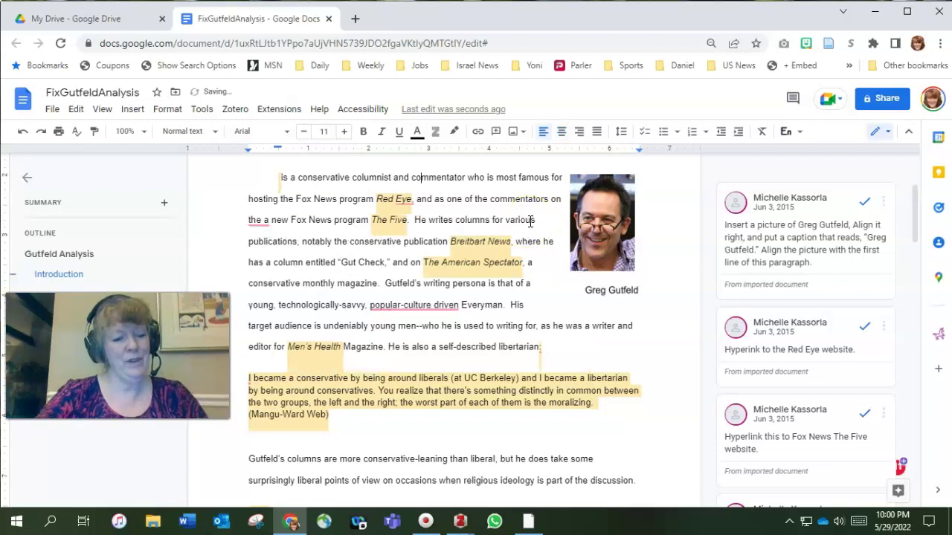
Step: Move the "Greg Gutfeld" caption box up against the portrait, narrow it to roughly the picture's width and shift it left to centre the name
{"action": "left_click", "coordinate": [599, 292]}
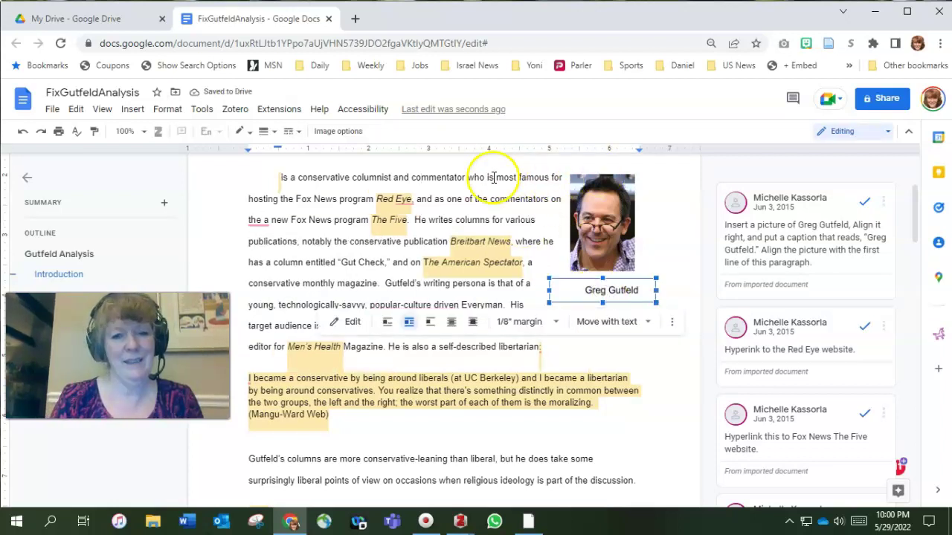
{"action": "left_click", "coordinate": [493, 177]}
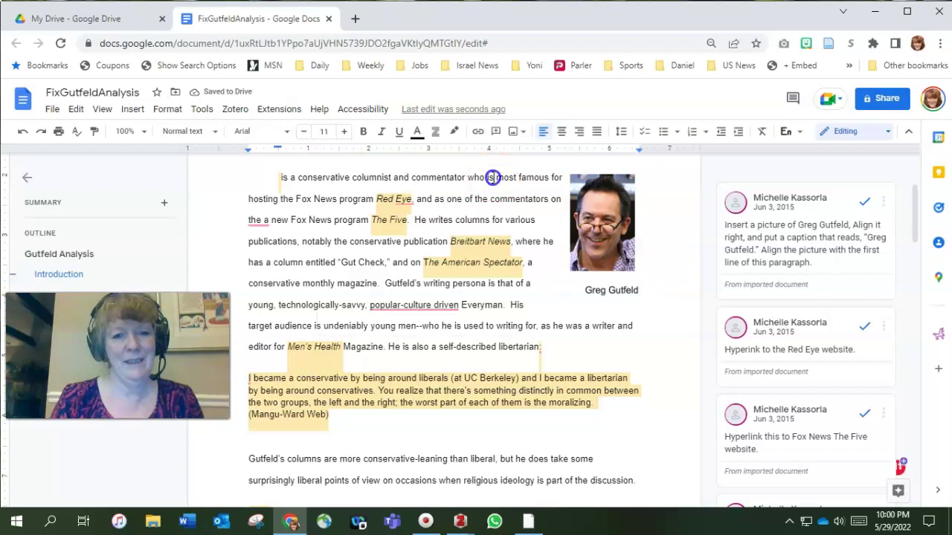
{"action": "left_click", "coordinate": [602, 289]}
{"action": "left_click_drag", "start_coordinate": [602, 289], "coordinate": [591, 276]}
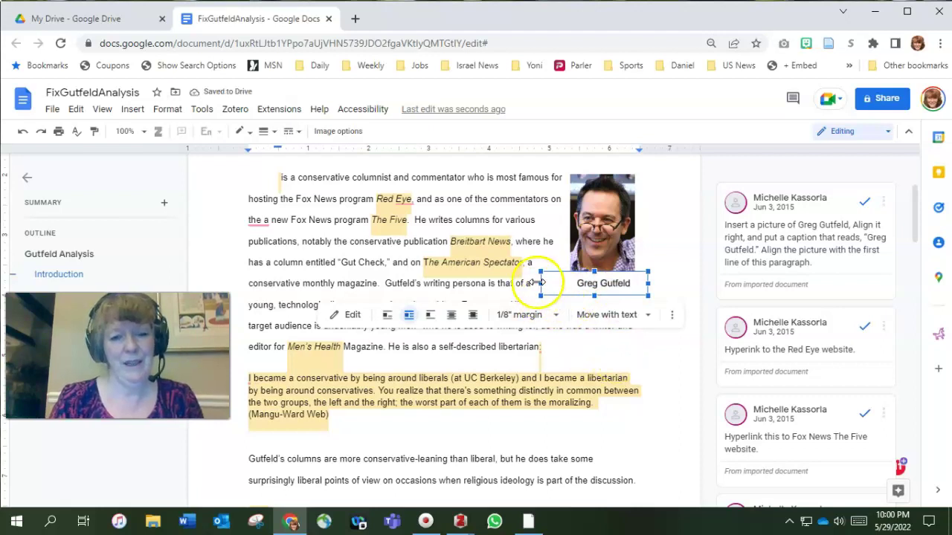
{"action": "left_click_drag", "start_coordinate": [540, 283], "coordinate": [567, 283]}
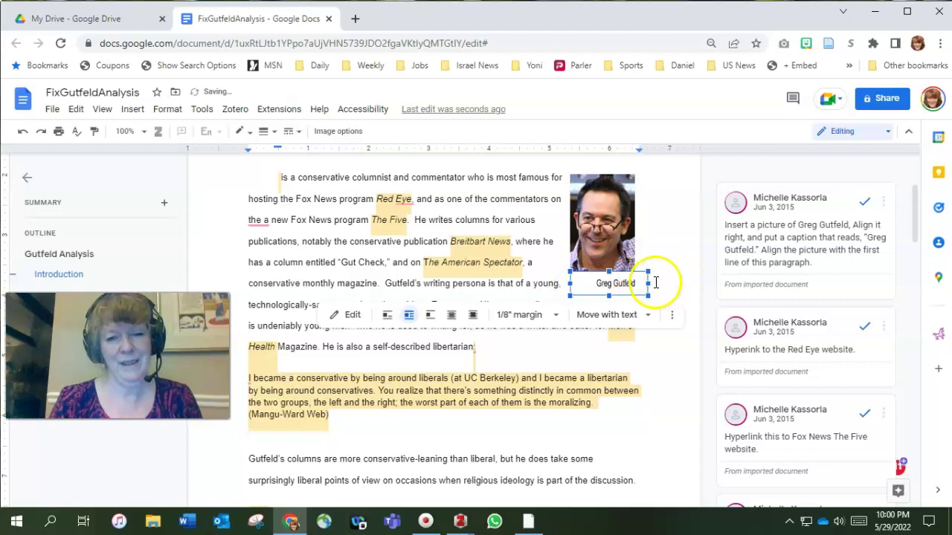
{"action": "left_click", "coordinate": [622, 283]}
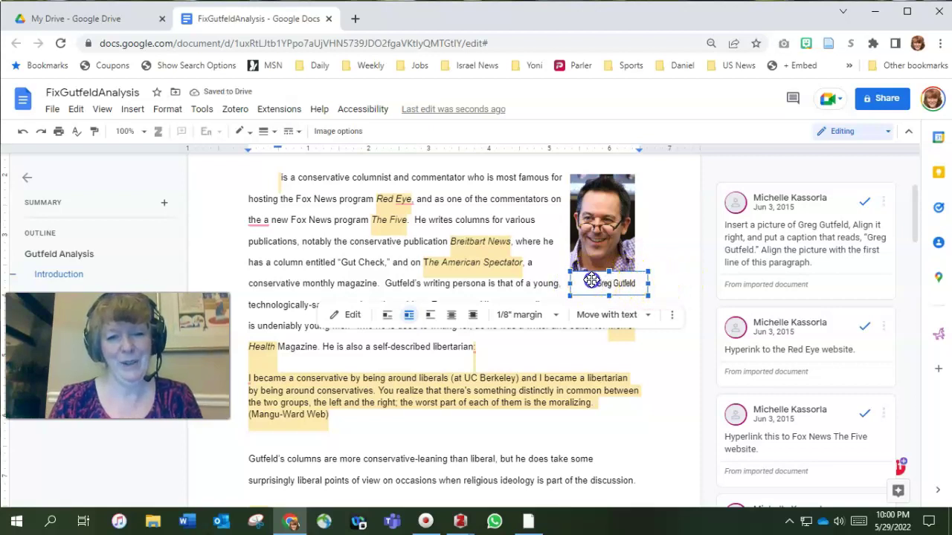
{"action": "left_click_drag", "start_coordinate": [588, 279], "coordinate": [569, 280]}
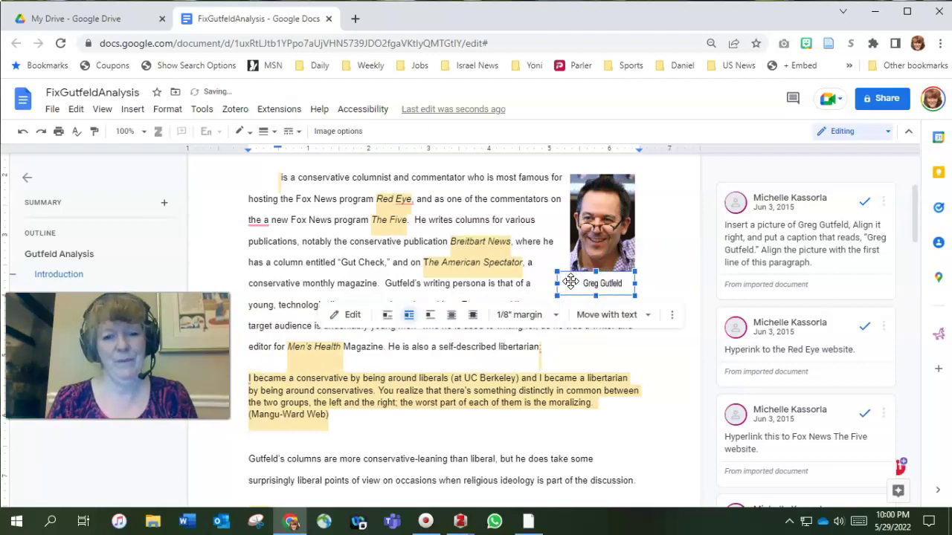
{"action": "left_click", "coordinate": [476, 270]}
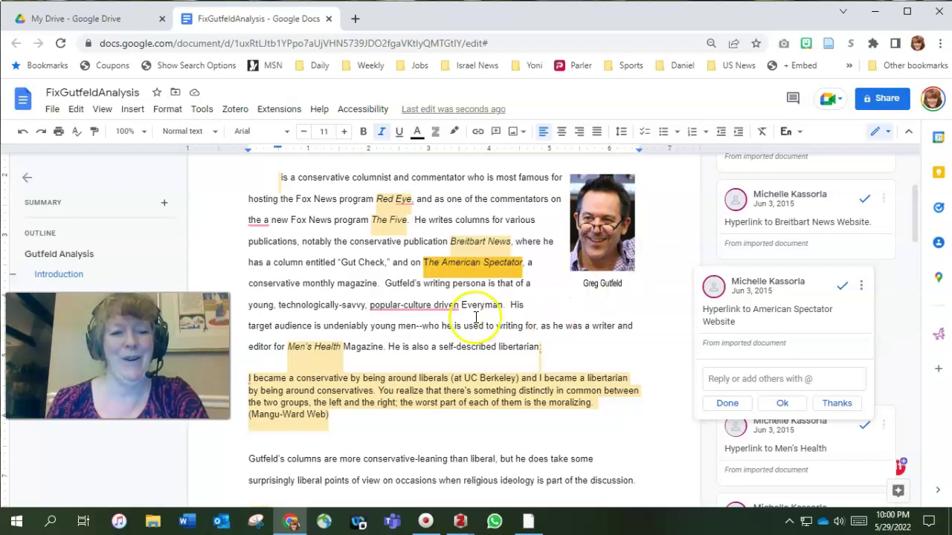
{"action": "left_click", "coordinate": [554, 325]}
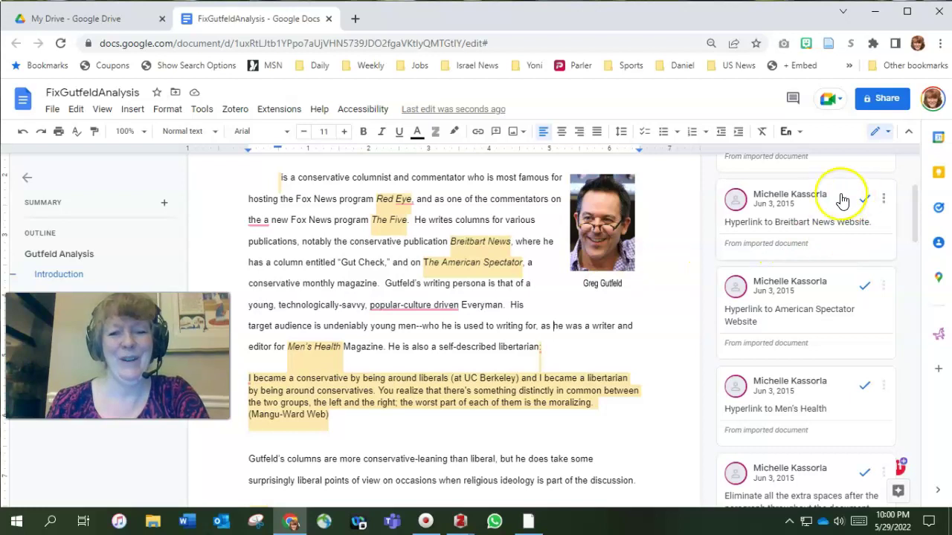
Step: Copy the phrase "Fox News program Red Eye" from the introduction paragraph and search the web for it in a new tab
{"action": "scroll", "coordinate": [808, 238], "scroll_direction": "up", "scroll_amount": 2}
{"action": "scroll", "coordinate": [806, 240], "scroll_direction": "up", "scroll_amount": 1}
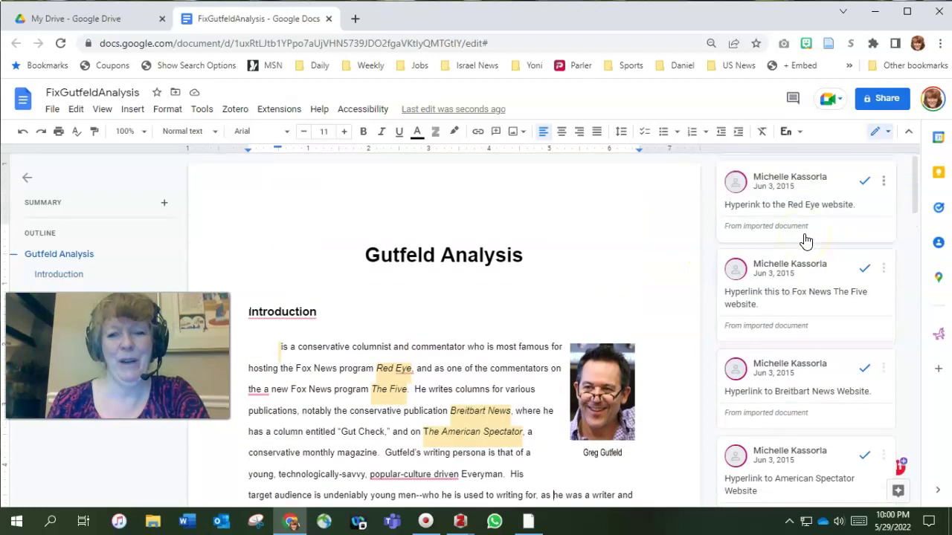
{"action": "left_click", "coordinate": [822, 218]}
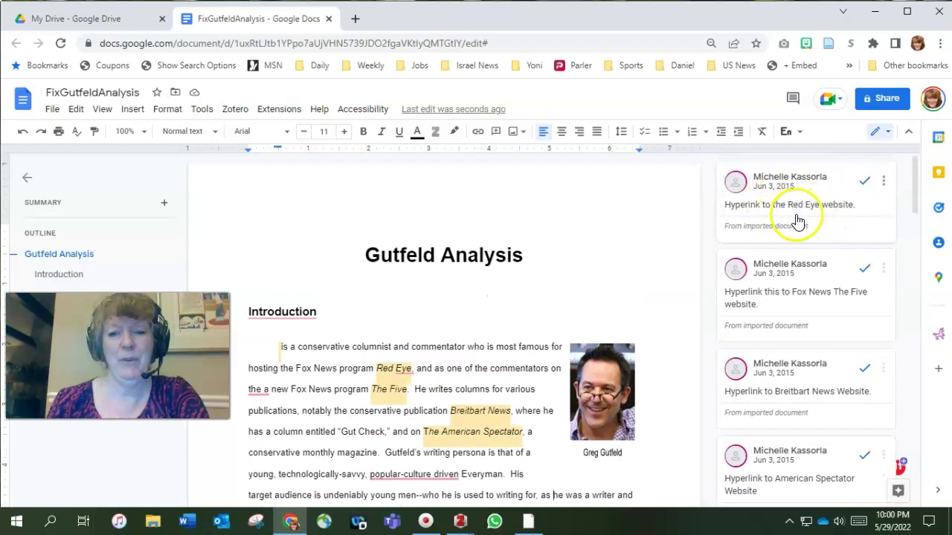
{"action": "scroll", "coordinate": [447, 327], "scroll_direction": "down", "scroll_amount": 2}
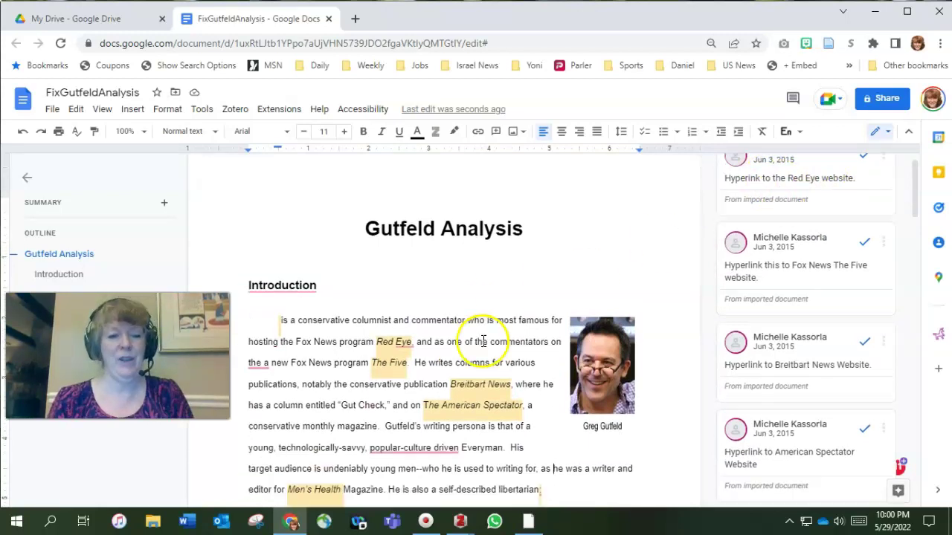
{"action": "left_click_drag", "start_coordinate": [296, 299], "coordinate": [393, 301]}
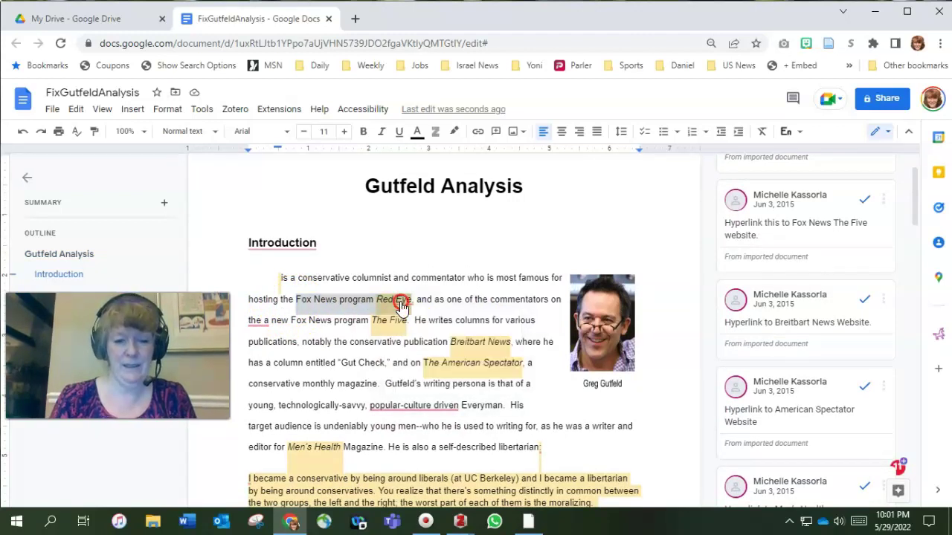
{"action": "right_click", "coordinate": [402, 305]}
{"action": "left_click", "coordinate": [453, 209]}
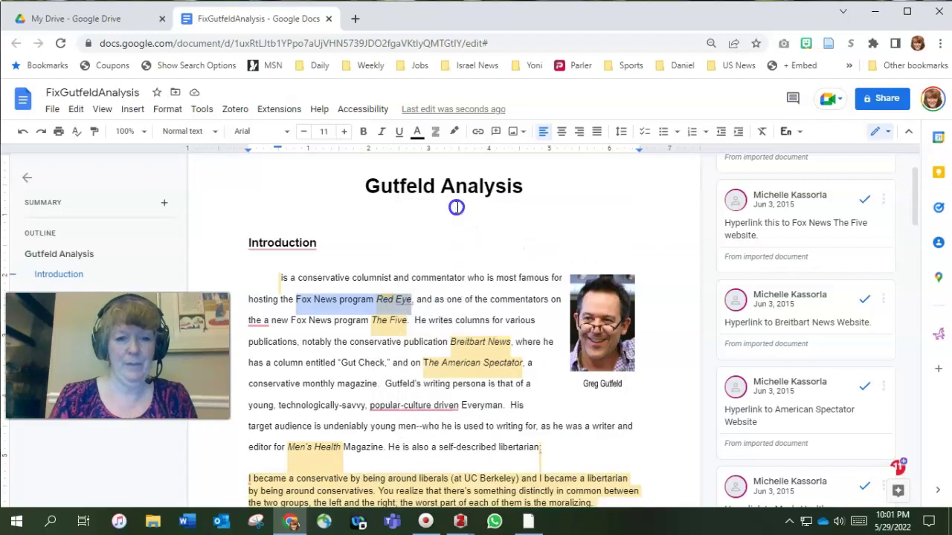
{"action": "left_click", "coordinate": [355, 21]}
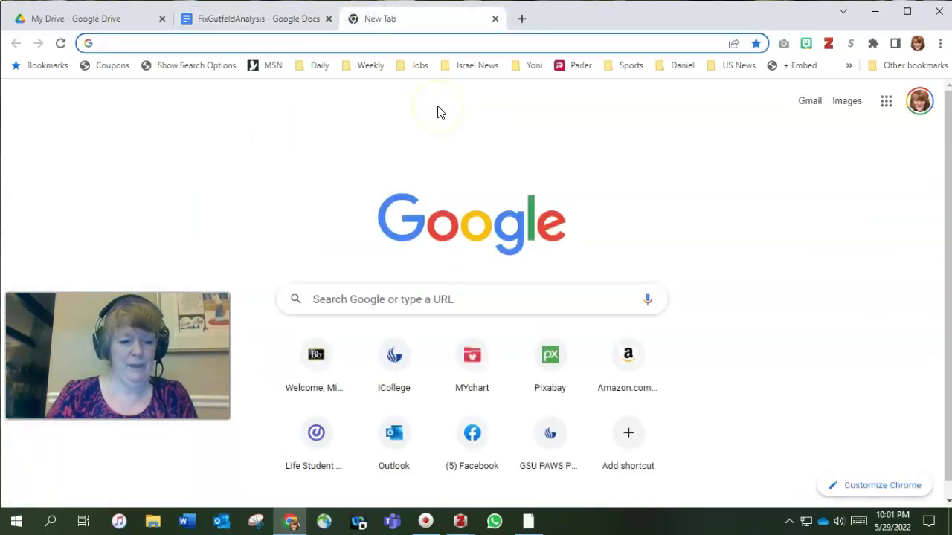
{"action": "key", "text": "ctrl+v"}
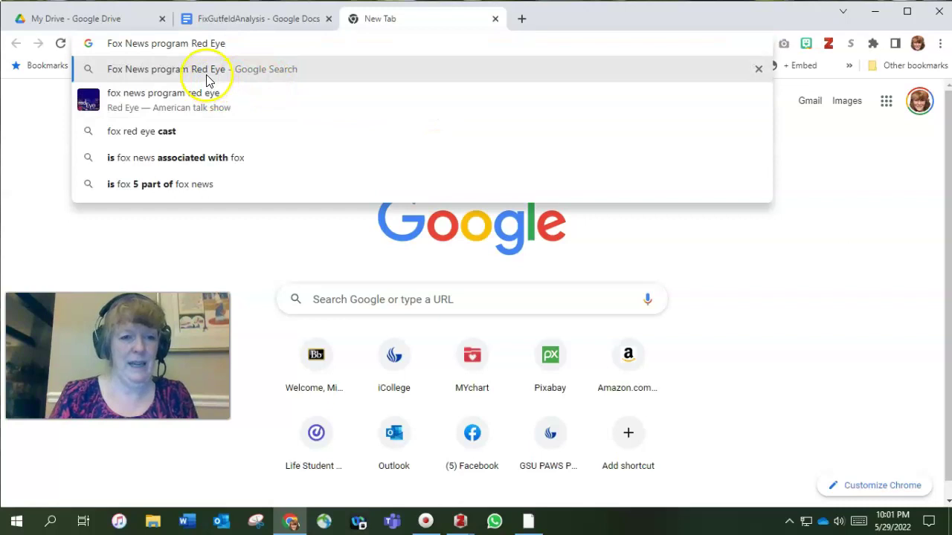
{"action": "left_click", "coordinate": [207, 78]}
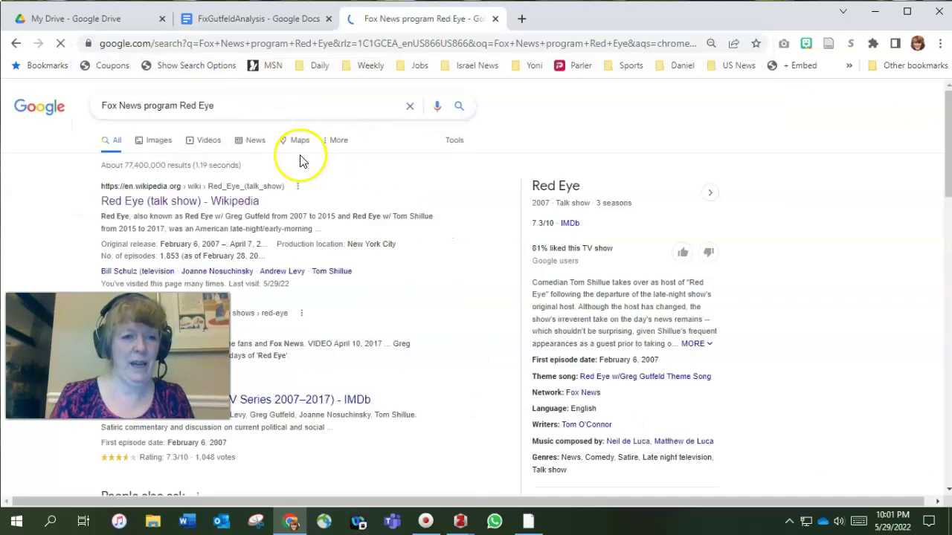
Step: Open the Red Eye (talk show) Wikipedia result and copy the page's web address
{"action": "left_click", "coordinate": [198, 199]}
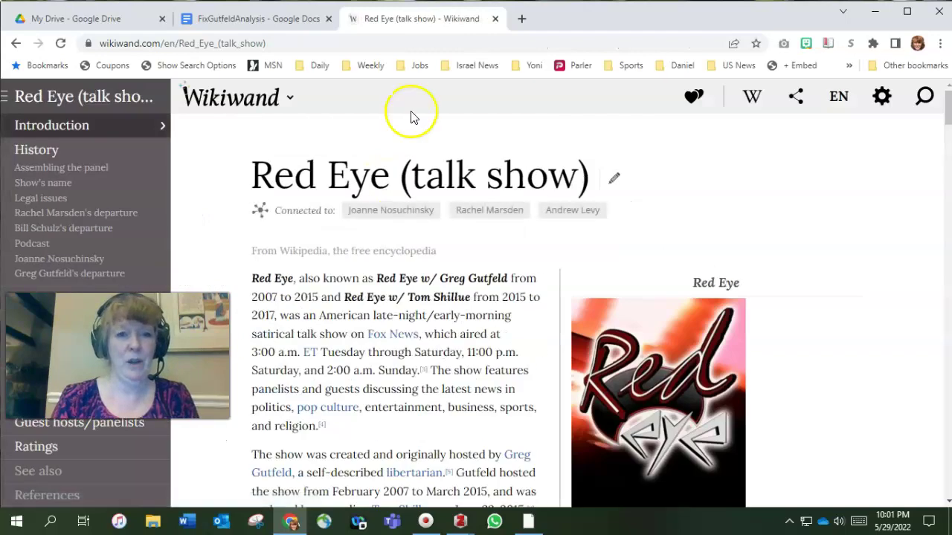
{"action": "left_click", "coordinate": [275, 45]}
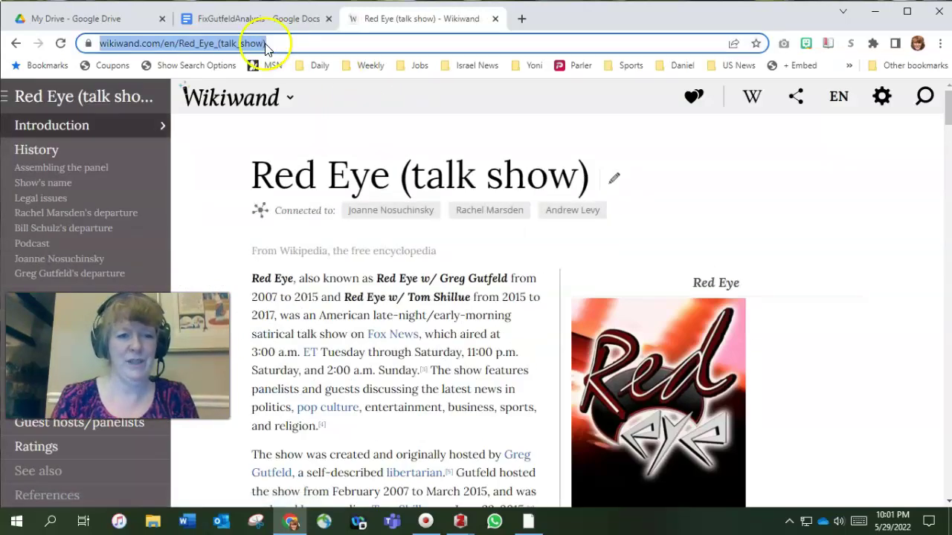
{"action": "right_click", "coordinate": [230, 46]}
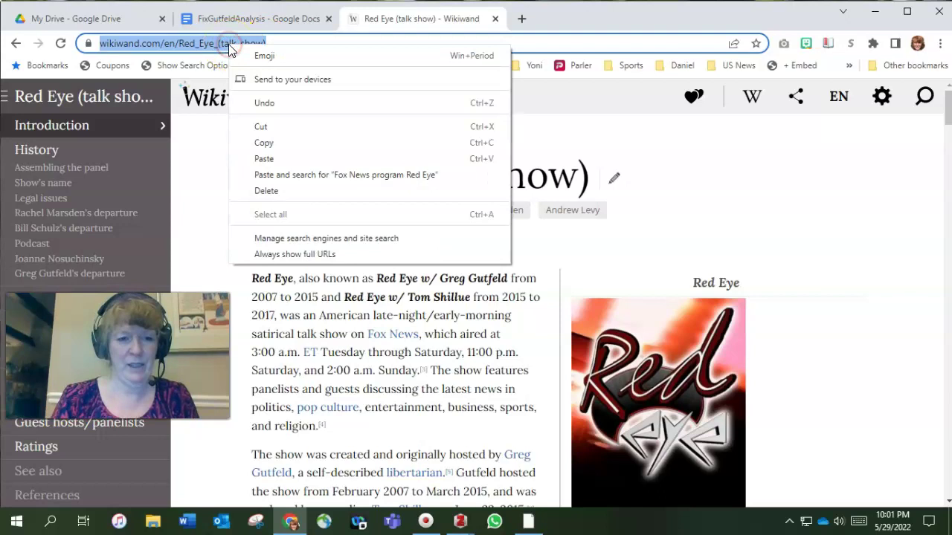
{"action": "left_click", "coordinate": [273, 144]}
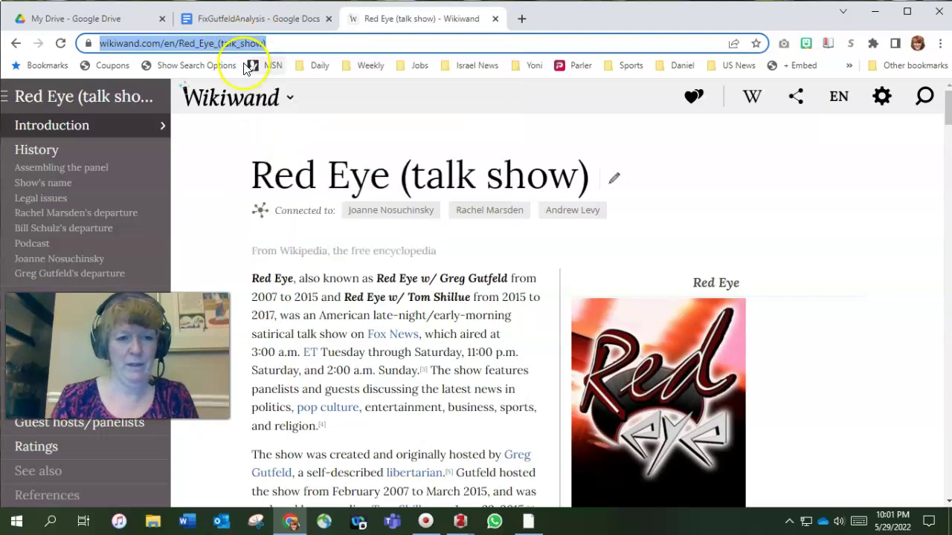
{"action": "left_click", "coordinate": [238, 20]}
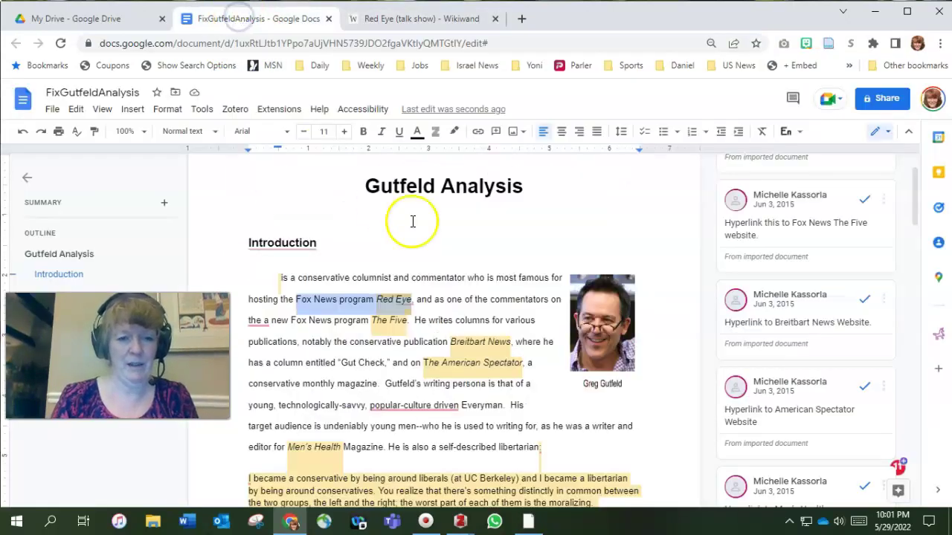
{"action": "left_click", "coordinate": [356, 297]}
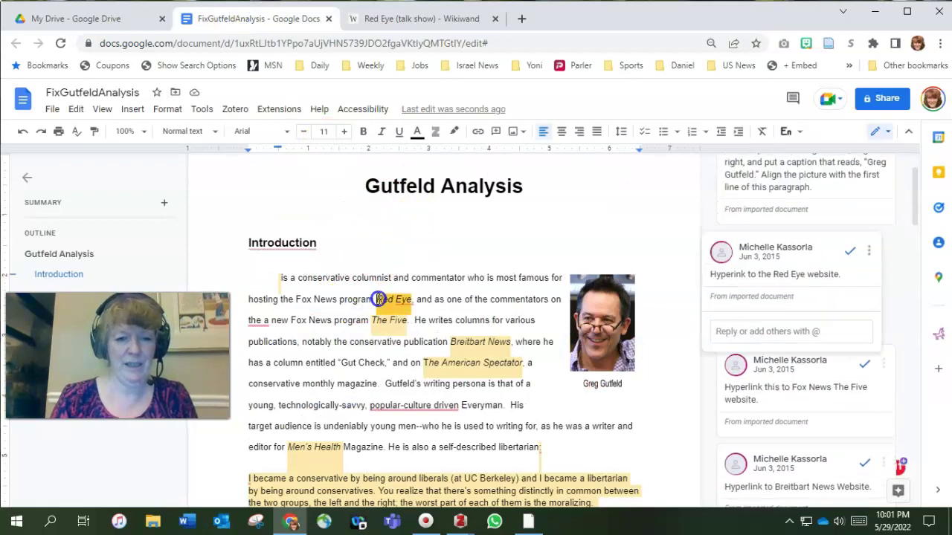
{"action": "left_click", "coordinate": [412, 300]}
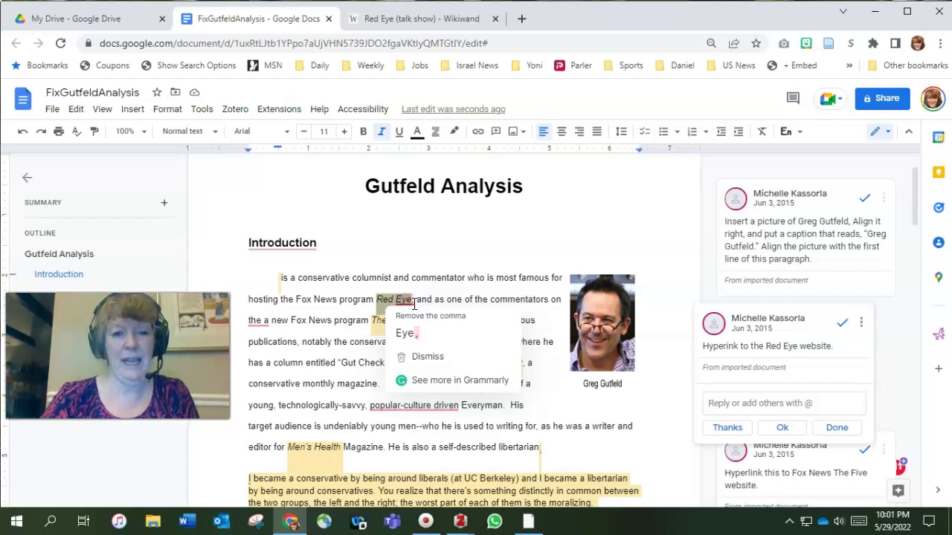
{"action": "key", "text": "ctrl+k"}
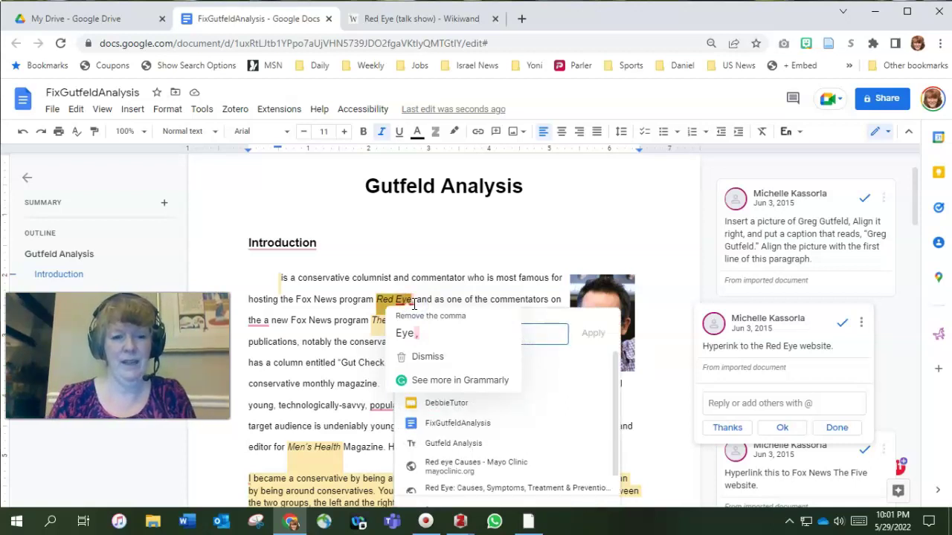
{"action": "left_click", "coordinate": [538, 334]}
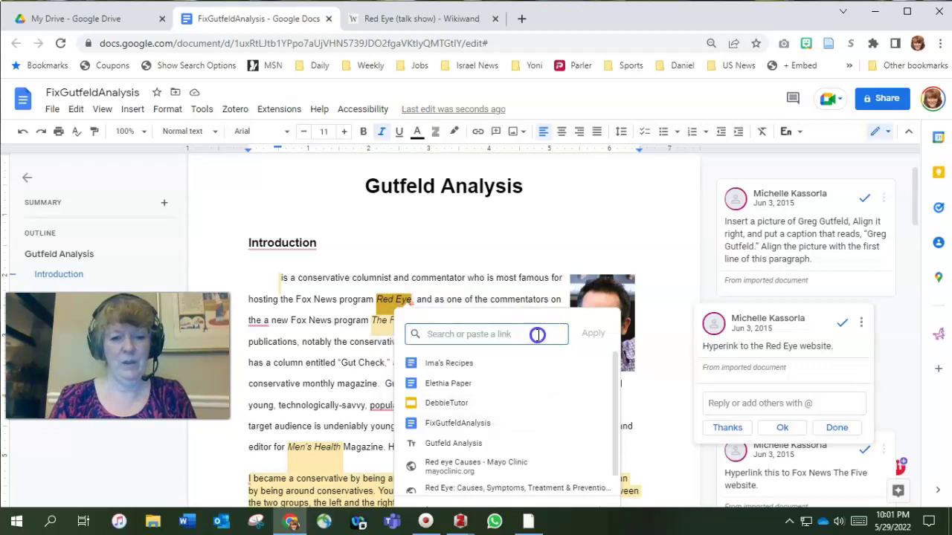
{"action": "key", "text": "ctrl+v"}
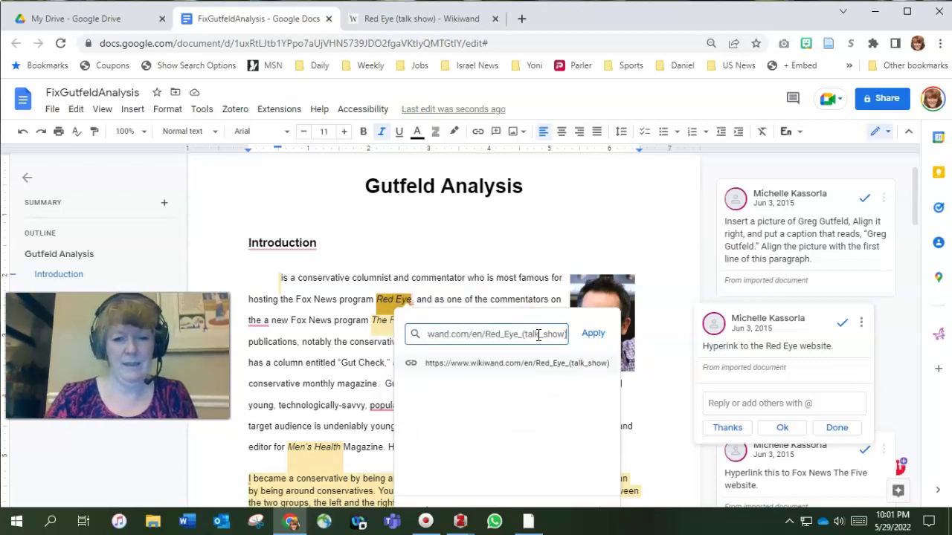
{"action": "key", "text": "Return"}
{"action": "left_click", "coordinate": [395, 304]}
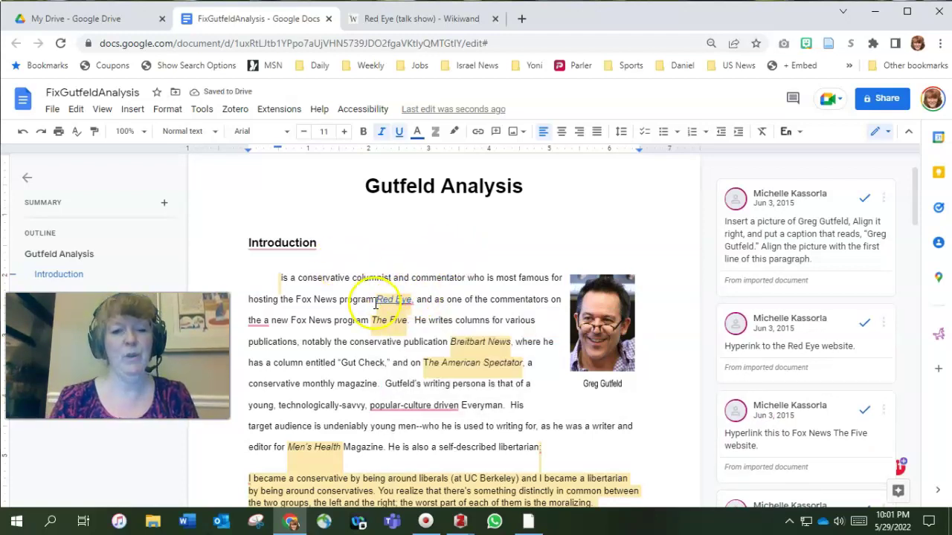
{"action": "left_click_drag", "start_coordinate": [376, 304], "coordinate": [412, 301]}
{"action": "left_click", "coordinate": [453, 288]}
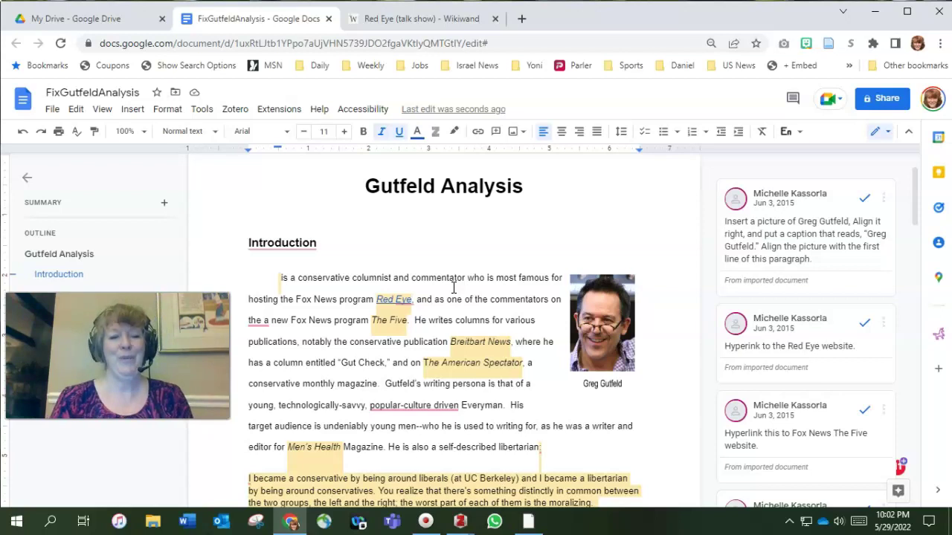
Step: Copy the phrase "Fox News program The Five" from the introduction paragraph and search the web for it in the Red Eye page's tab
{"action": "scroll", "coordinate": [454, 287], "scroll_direction": "down", "scroll_amount": 1}
{"action": "left_click", "coordinate": [286, 249]}
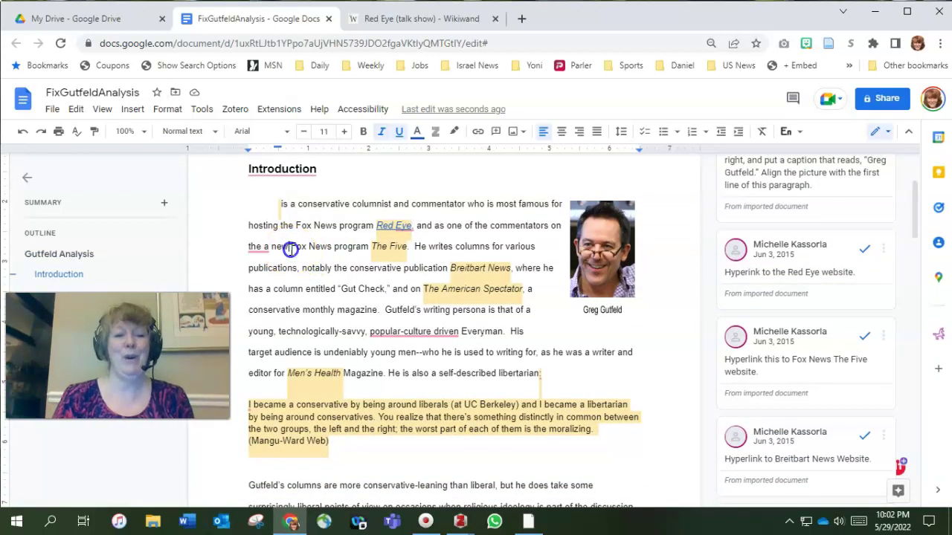
{"action": "left_click_drag", "start_coordinate": [290, 249], "coordinate": [406, 251]}
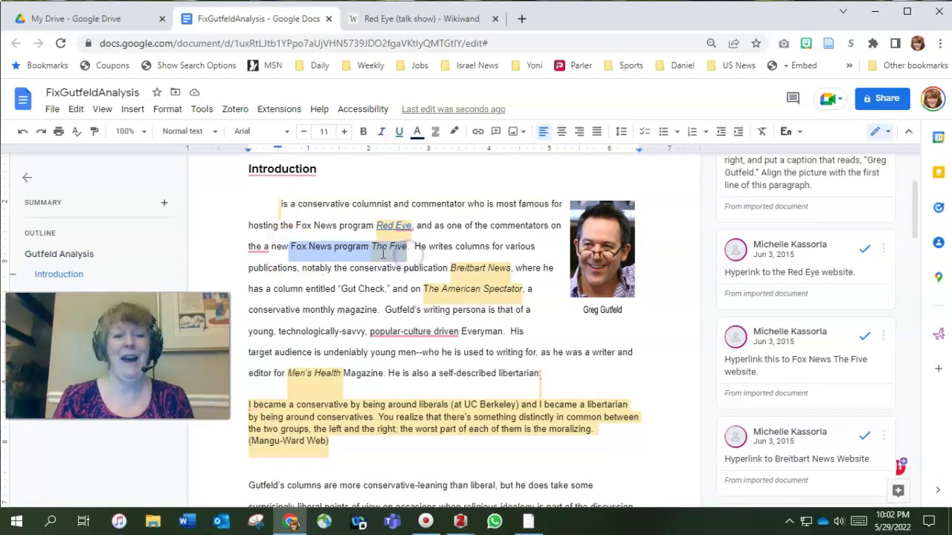
{"action": "right_click", "coordinate": [382, 254]}
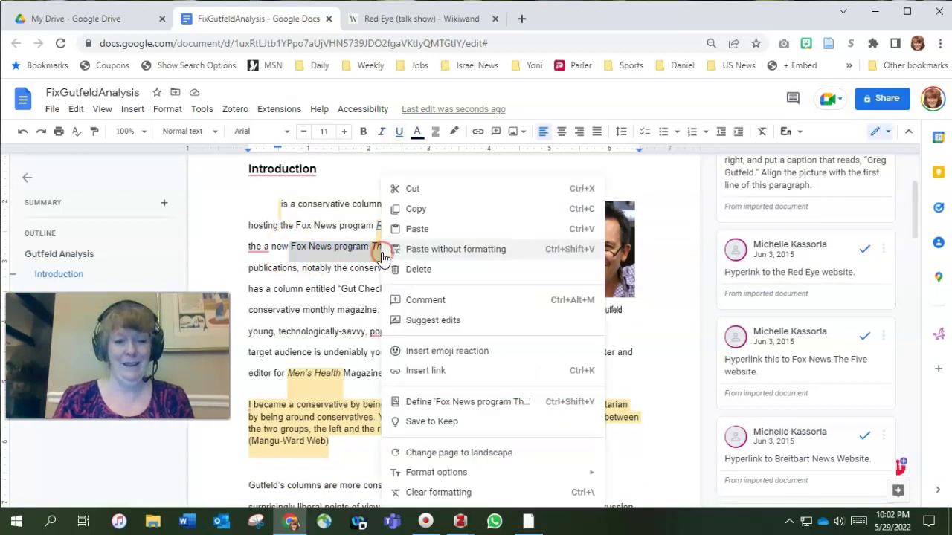
{"action": "left_click", "coordinate": [415, 210]}
{"action": "left_click", "coordinate": [446, 20]}
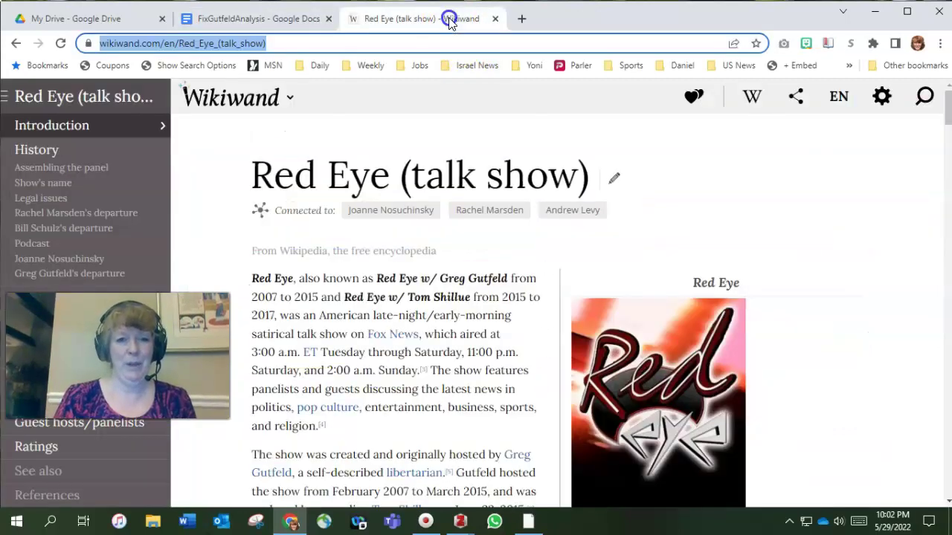
{"action": "left_click", "coordinate": [374, 46]}
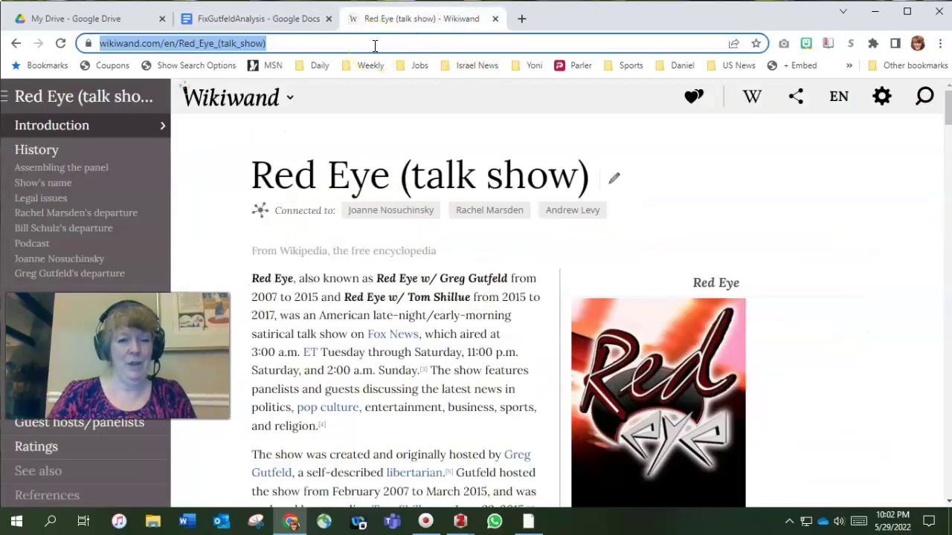
{"action": "key", "text": "ctrl+v"}
{"action": "key", "text": "Return"}
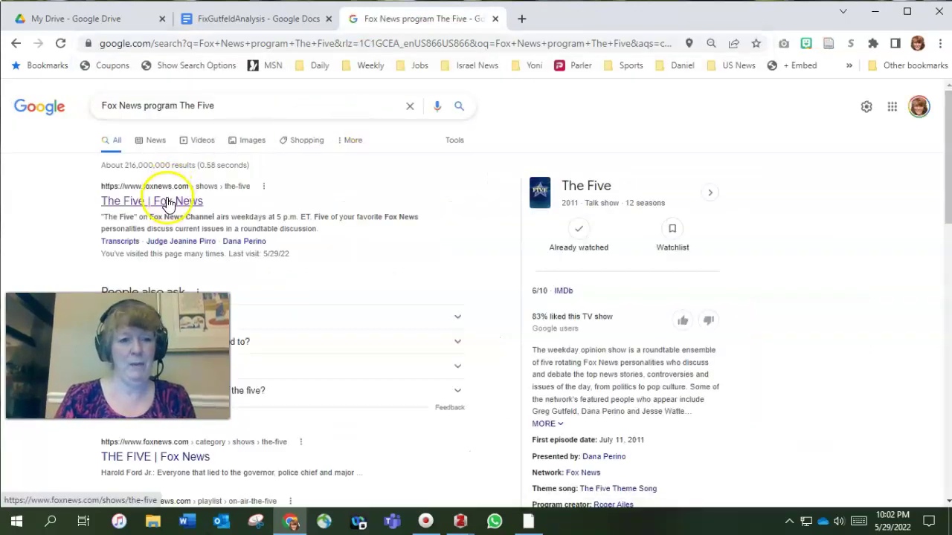
Step: Open the "The Five | Fox News" search result and copy the page's web address
{"action": "left_click", "coordinate": [165, 199]}
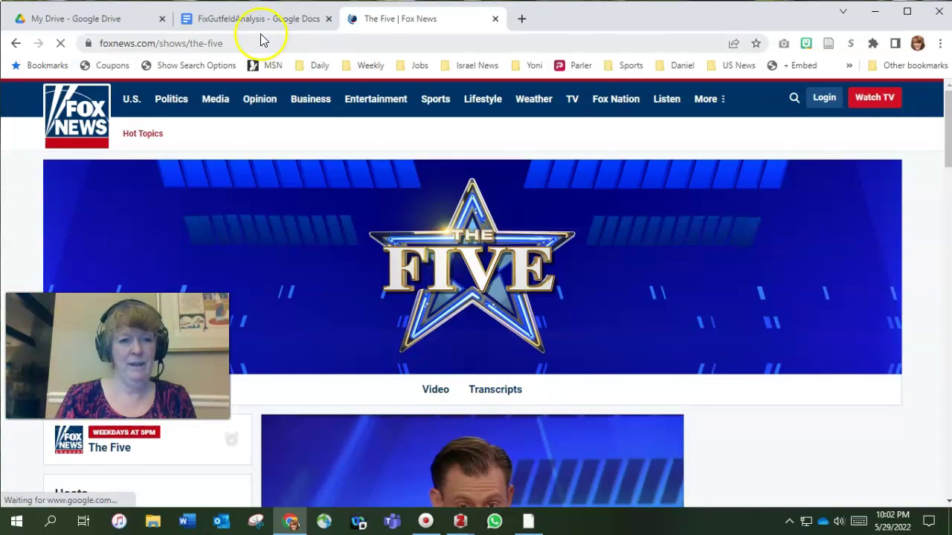
{"action": "left_click", "coordinate": [246, 43]}
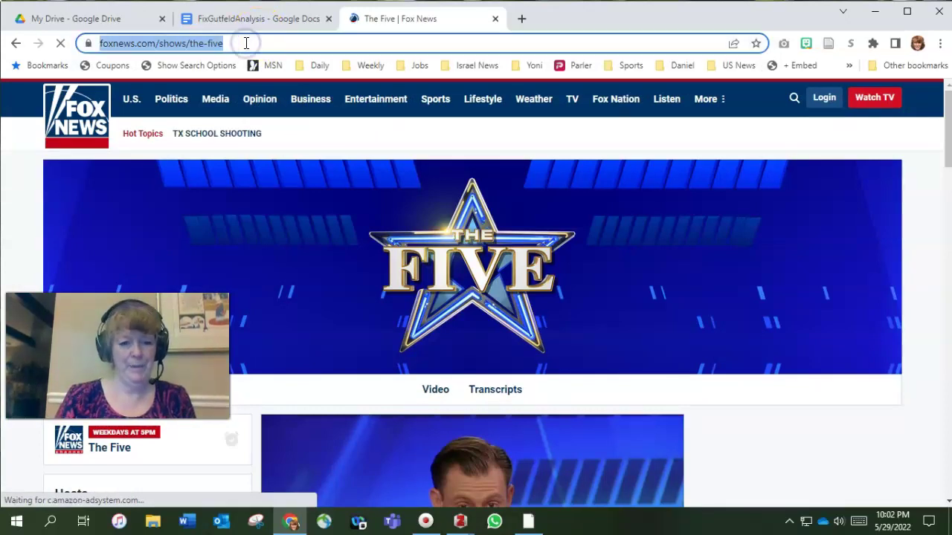
{"action": "right_click", "coordinate": [244, 43]}
{"action": "left_click", "coordinate": [279, 142]}
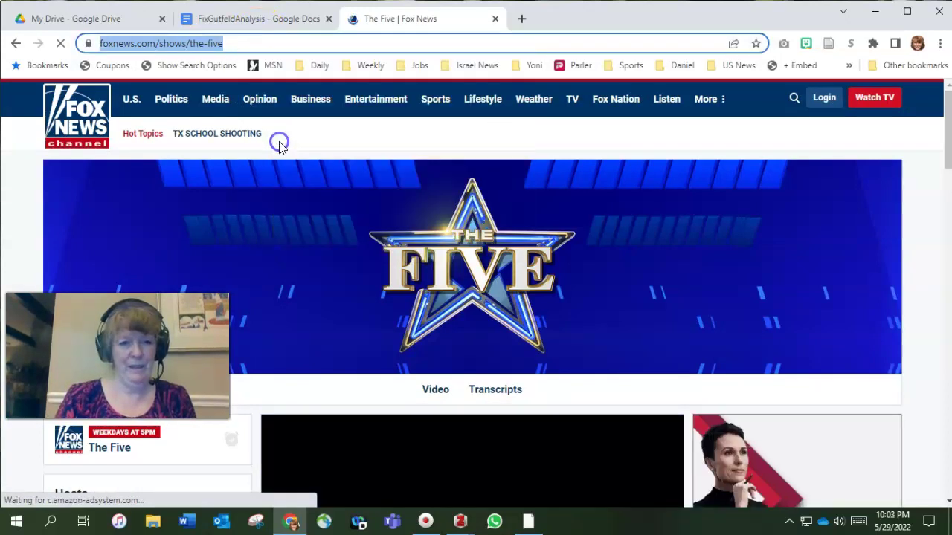
{"action": "left_click", "coordinate": [273, 19]}
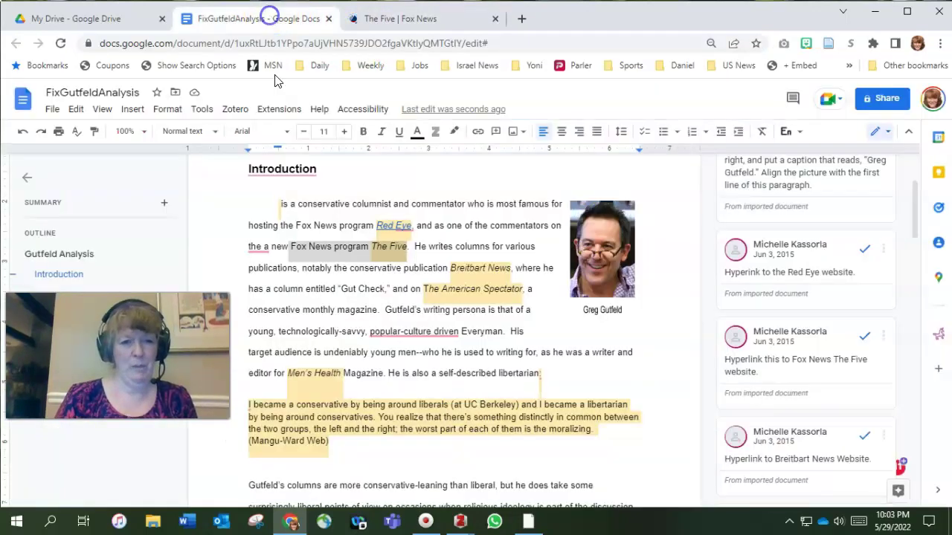
{"action": "left_click", "coordinate": [397, 247]}
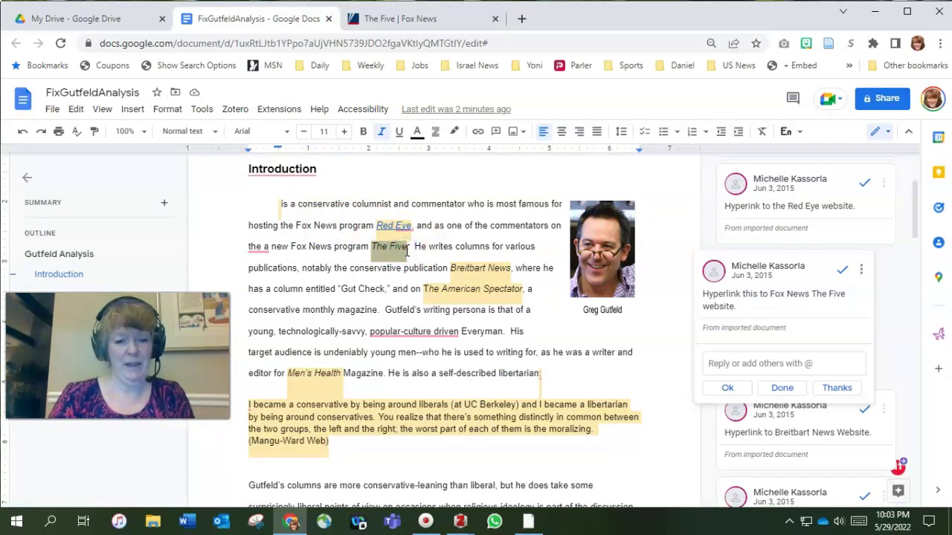
{"action": "key", "text": "ctrl+k"}
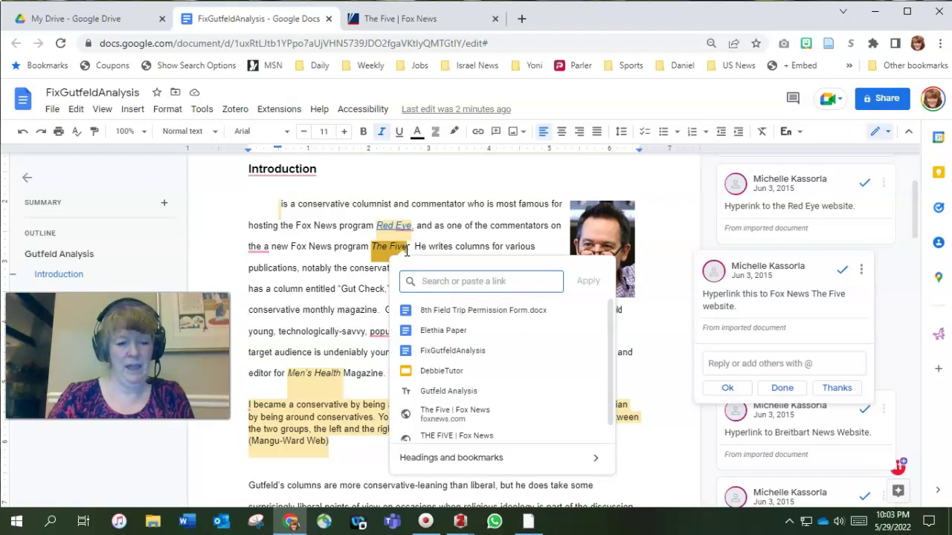
{"action": "key", "text": "ctrl+v"}
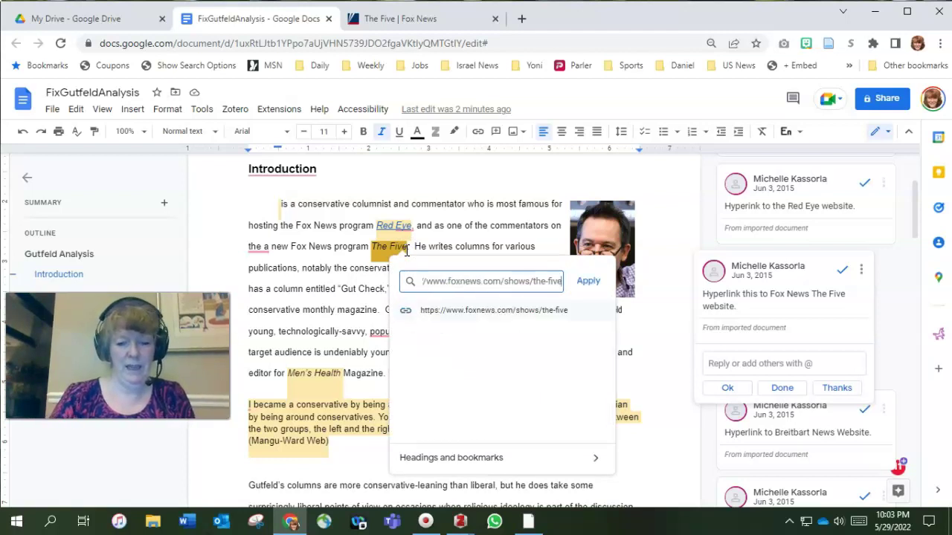
{"action": "key", "text": "Return"}
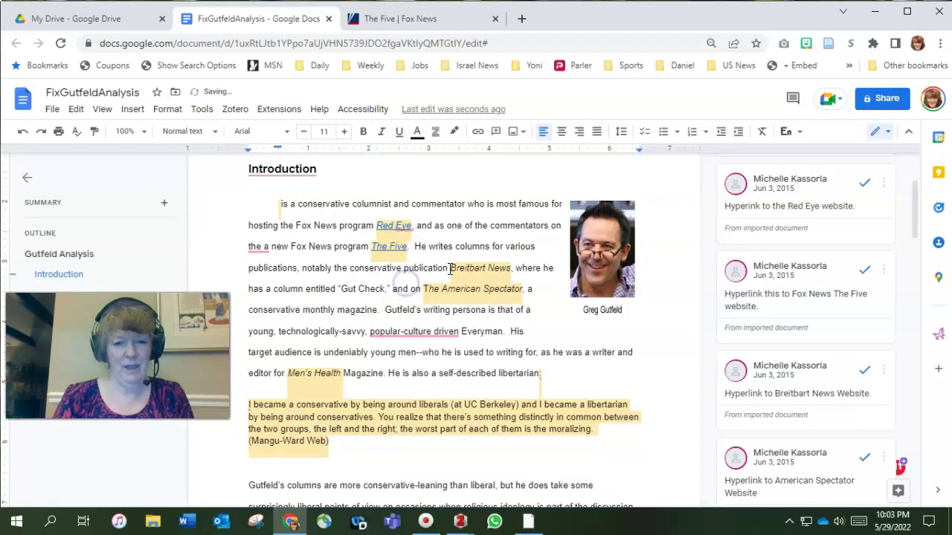
Step: Copy "Breitbart News" from the introduction paragraph and search the web for it in the Fox News page's tab
{"action": "left_click_drag", "start_coordinate": [449, 269], "coordinate": [493, 270]}
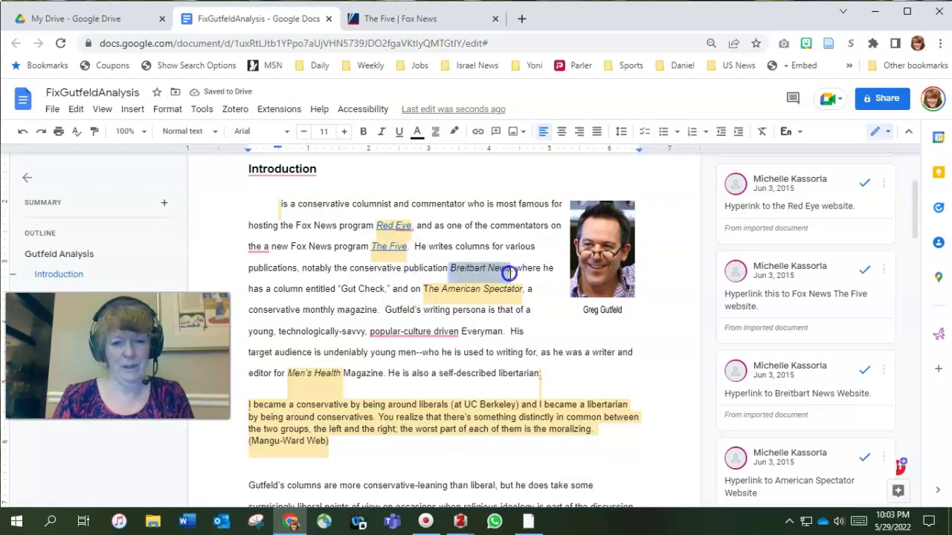
{"action": "right_click", "coordinate": [495, 267]}
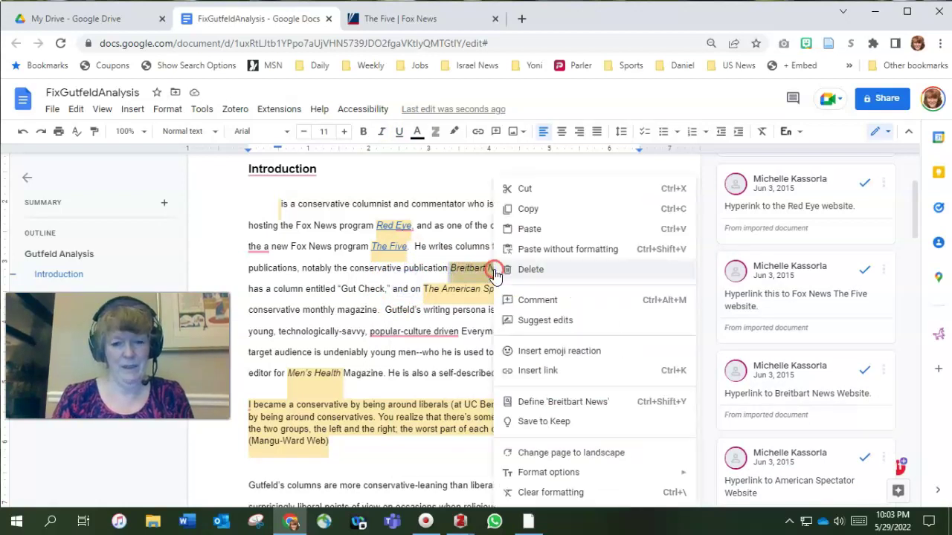
{"action": "left_click", "coordinate": [528, 211]}
{"action": "left_click", "coordinate": [453, 22]}
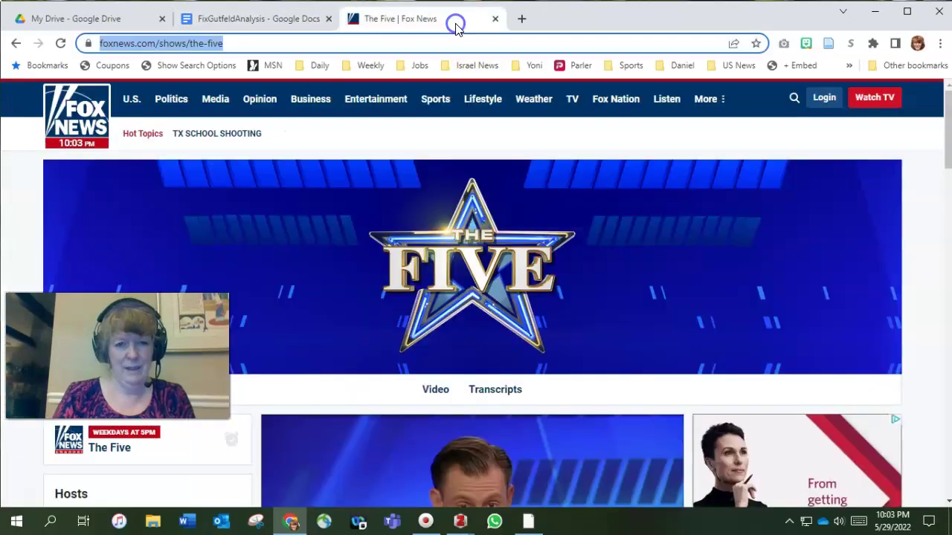
{"action": "key", "text": "ctrl+v"}
{"action": "key", "text": "Return"}
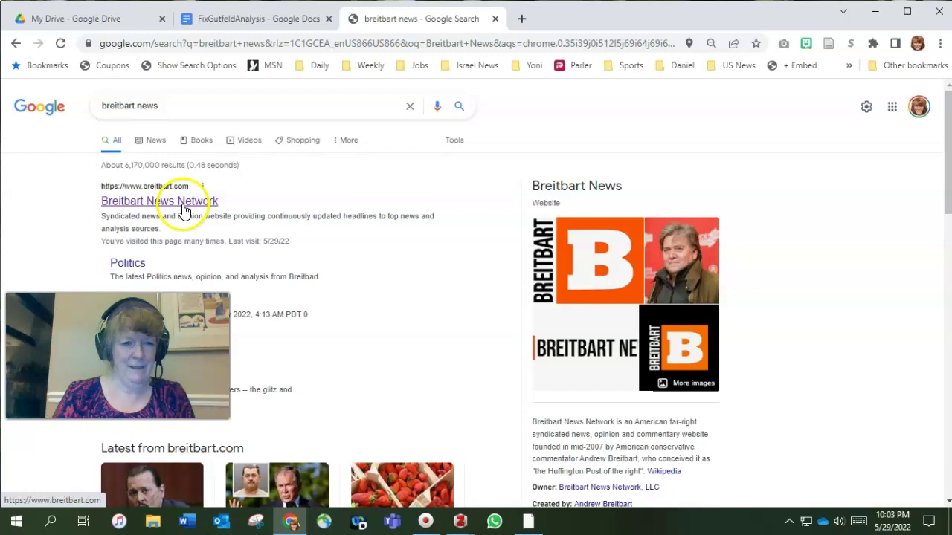
Step: Open the Breitbart News Network search result and copy the site's web address
{"action": "left_click", "coordinate": [182, 208]}
{"action": "left_click", "coordinate": [171, 43]}
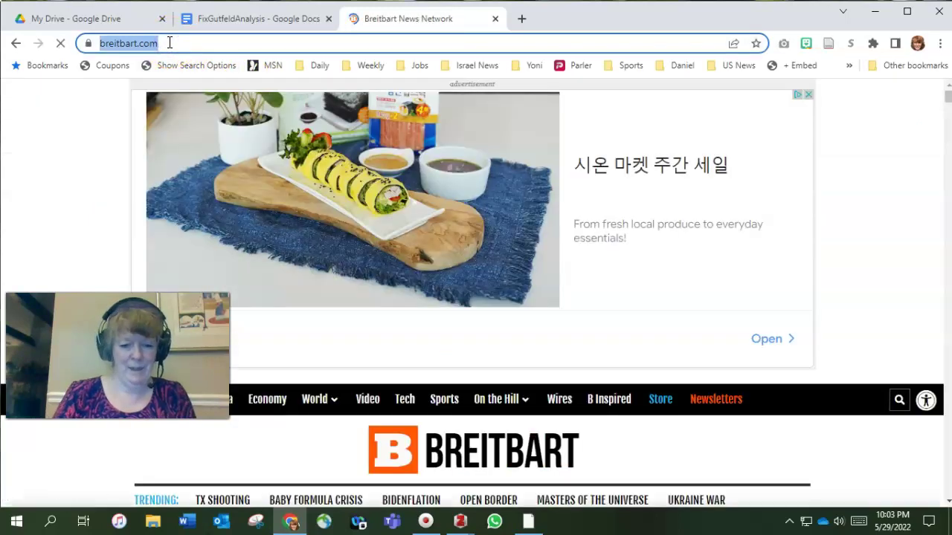
{"action": "right_click", "coordinate": [169, 42]}
{"action": "left_click", "coordinate": [202, 143]}
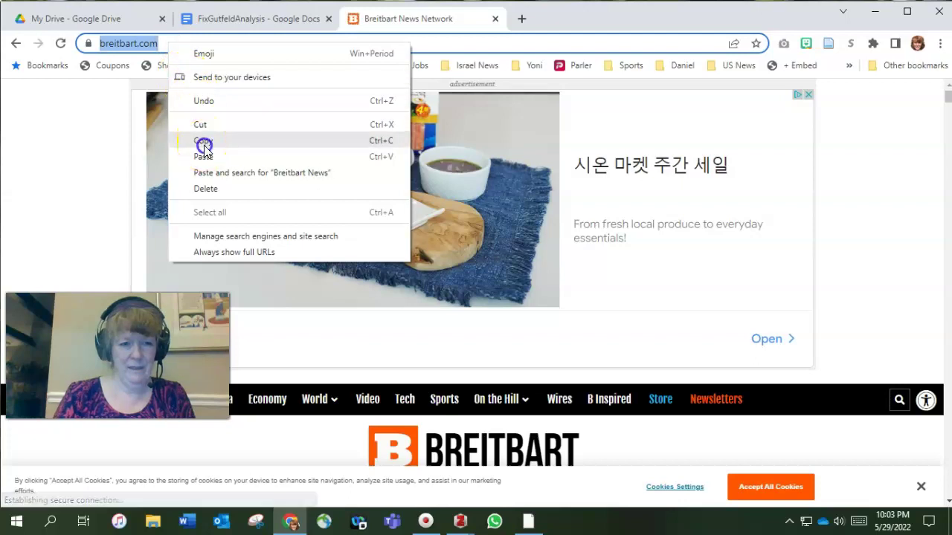
Step: Back in the FixGutfeldAnalysis document, hyperlink the selected "Breitbart News" to the copied breitbart.com address
{"action": "left_click", "coordinate": [285, 20]}
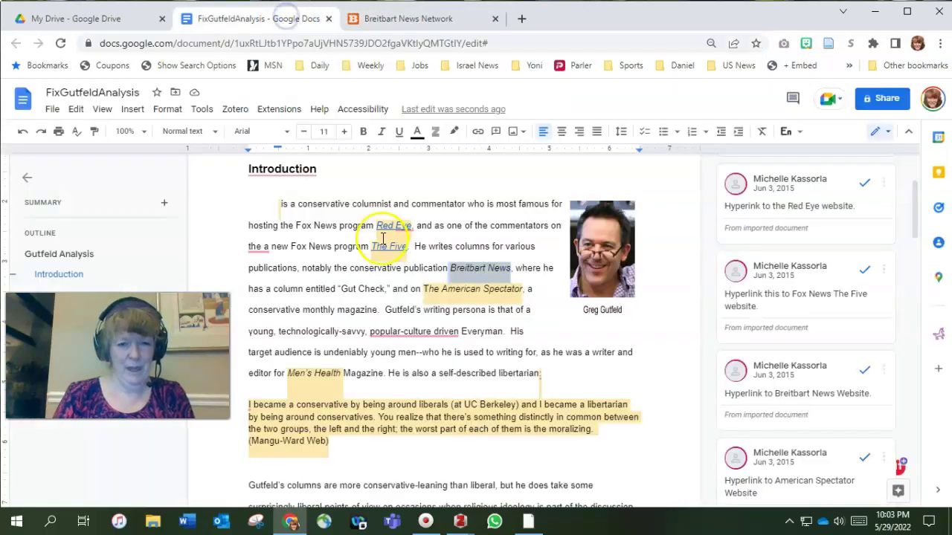
{"action": "key", "text": "ctrl+k"}
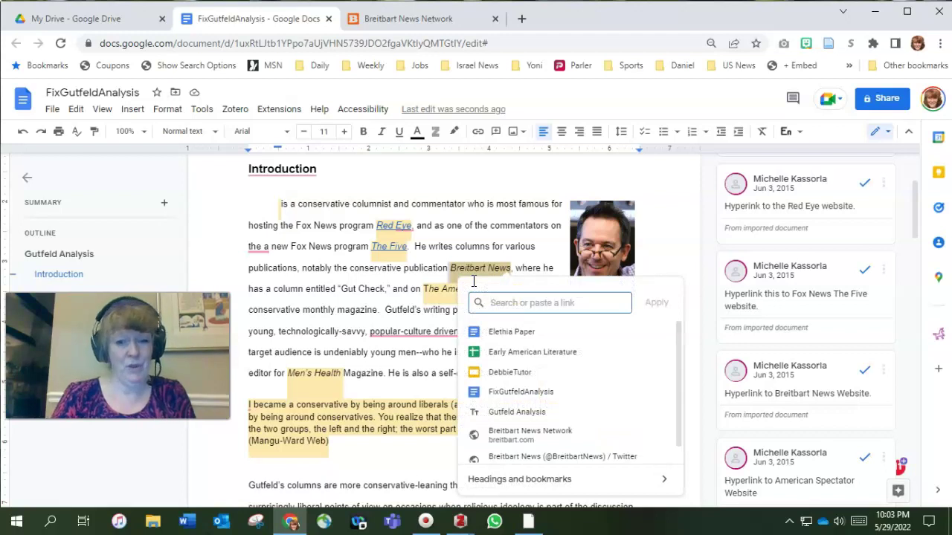
{"action": "key", "text": "ctrl+v"}
{"action": "key", "text": "Return"}
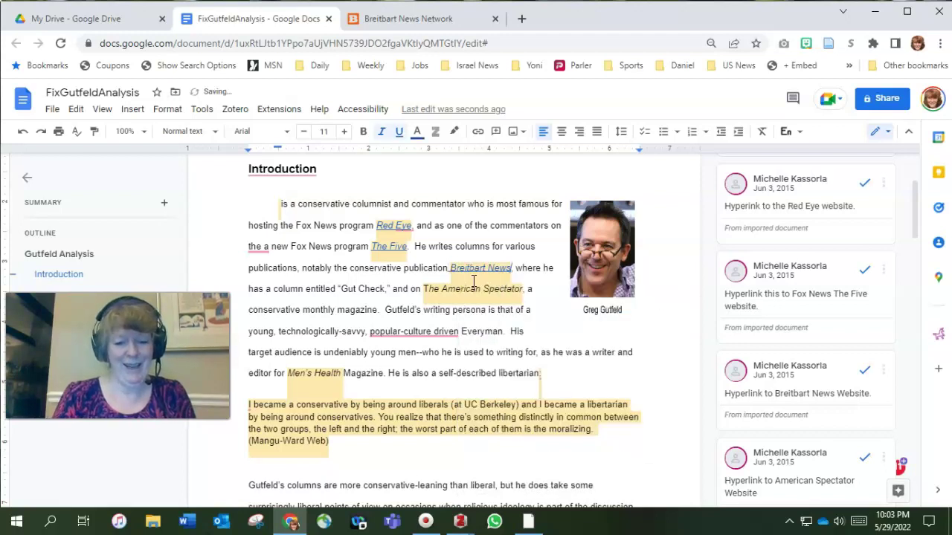
Step: Copy "The American Spectator" from the introduction paragraph and search the web for it in the Breitbart page's tab
{"action": "left_click", "coordinate": [424, 288]}
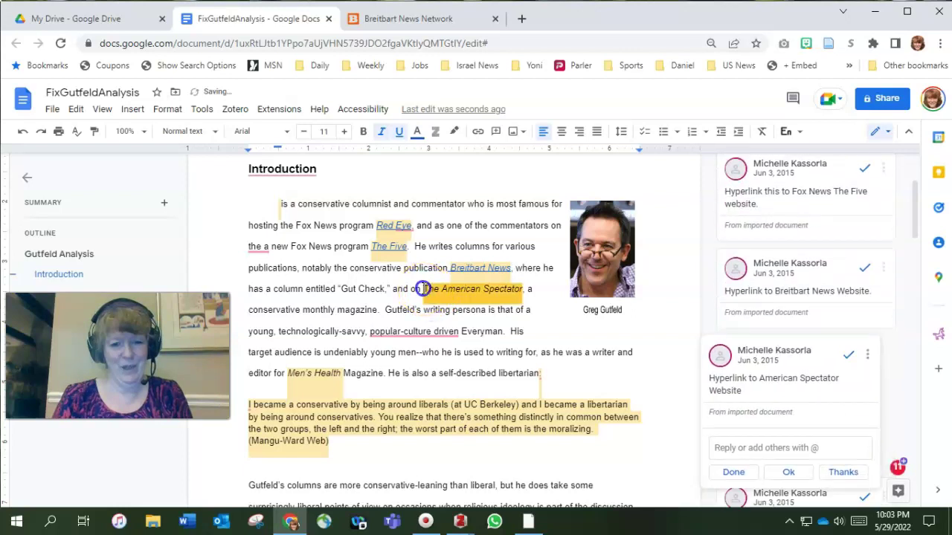
{"action": "left_click_drag", "start_coordinate": [497, 286], "coordinate": [521, 288]}
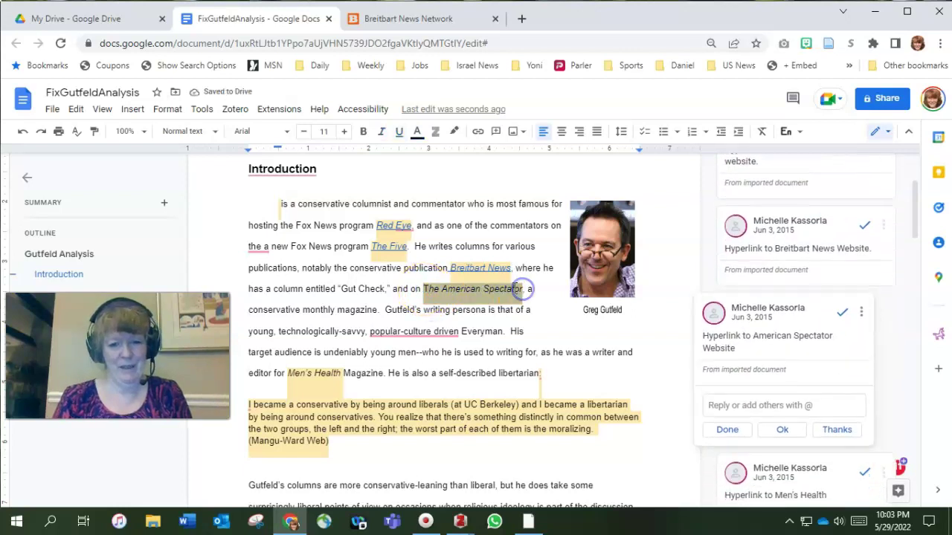
{"action": "right_click", "coordinate": [506, 289]}
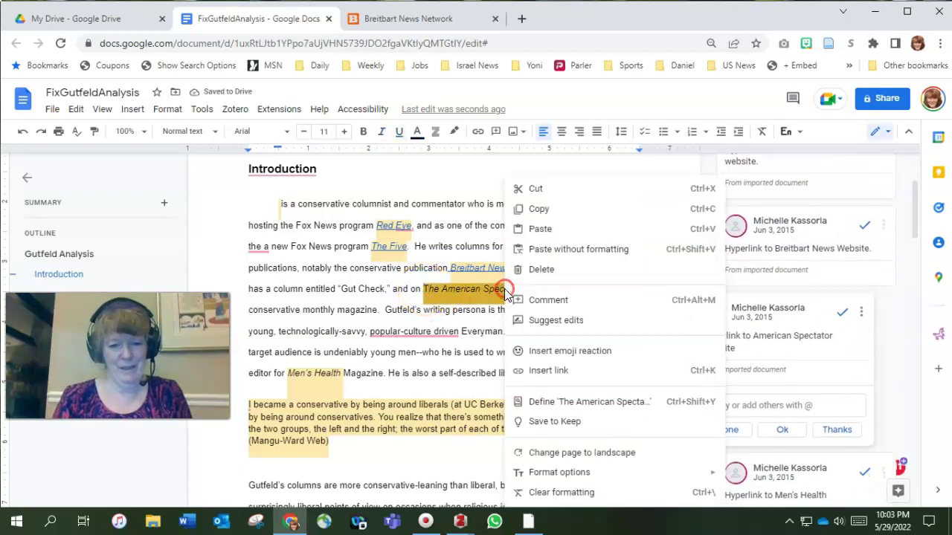
{"action": "left_click", "coordinate": [528, 209]}
{"action": "left_click", "coordinate": [421, 18]}
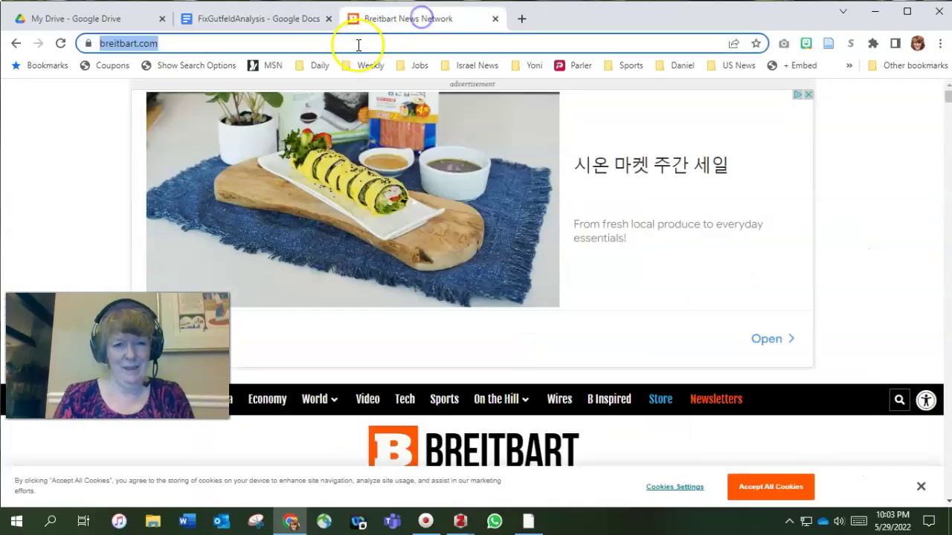
{"action": "key", "text": "ctrl+v"}
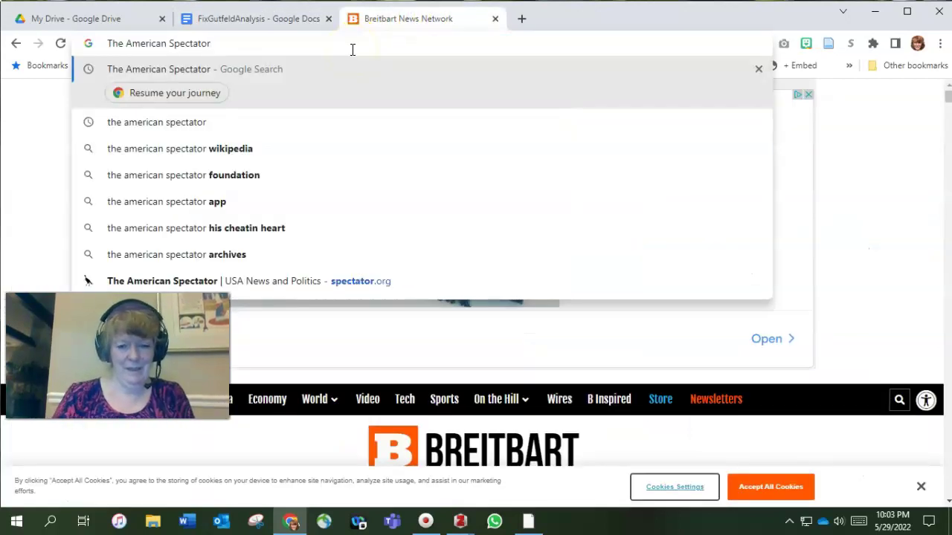
{"action": "key", "text": "Return"}
Step: Open the "The American Spectator | USA News and Politics" search result and copy the site's web address
{"action": "left_click", "coordinate": [251, 202]}
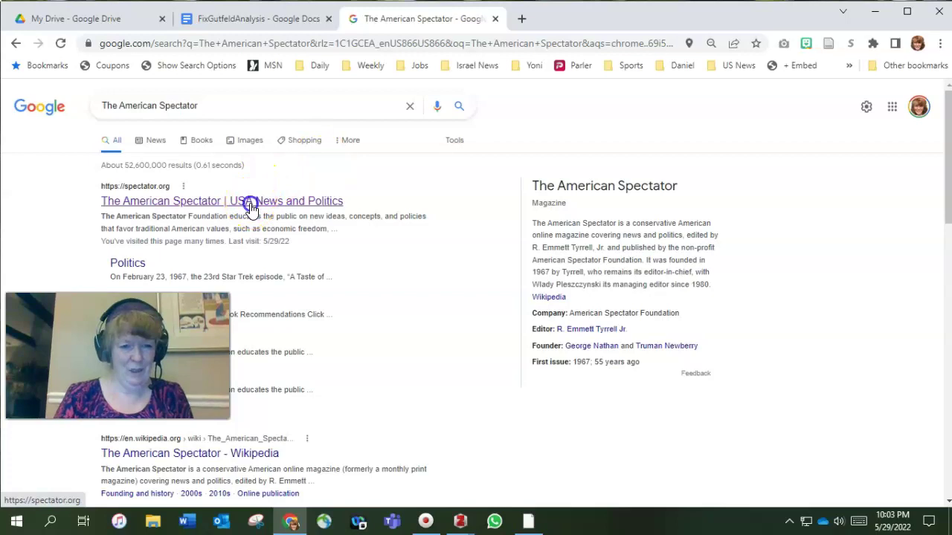
{"action": "left_click", "coordinate": [248, 209]}
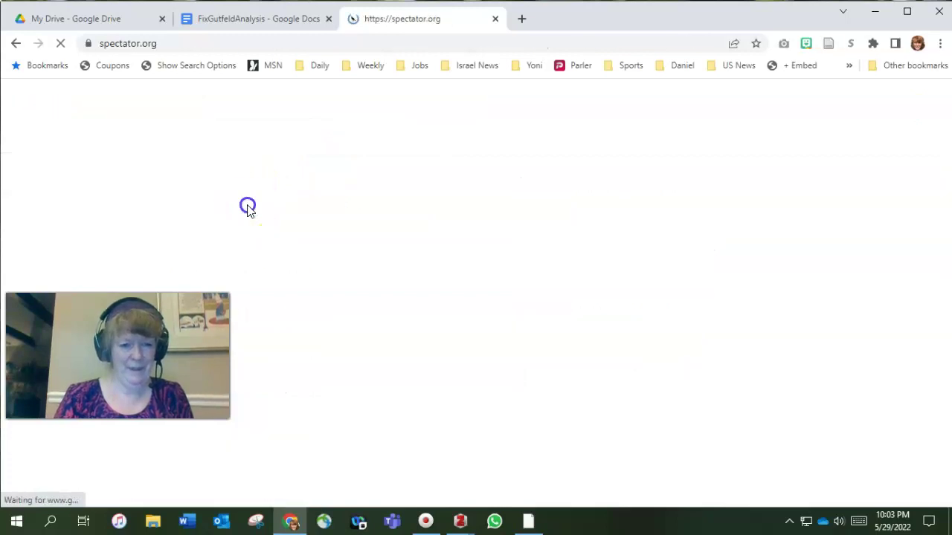
{"action": "left_click", "coordinate": [176, 39]}
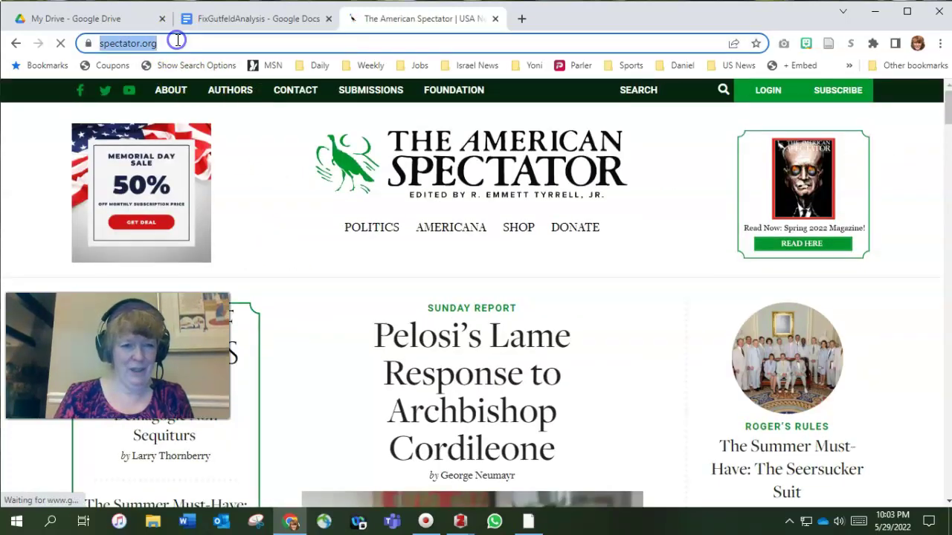
{"action": "right_click", "coordinate": [177, 39]}
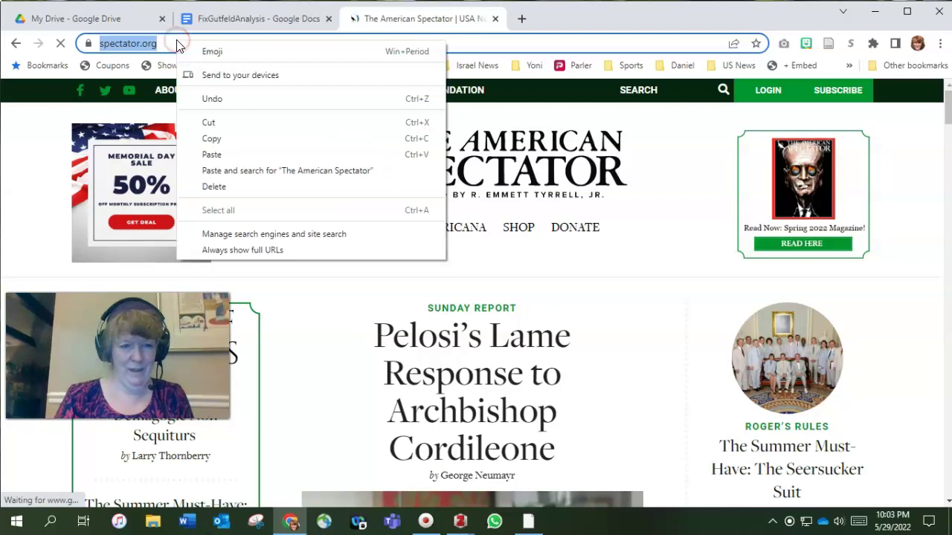
{"action": "left_click", "coordinate": [206, 141]}
Step: Back in the FixGutfeldAnalysis document, hyperlink the selected "The American Spectator" to the copied spectator.org address
{"action": "left_click", "coordinate": [264, 20]}
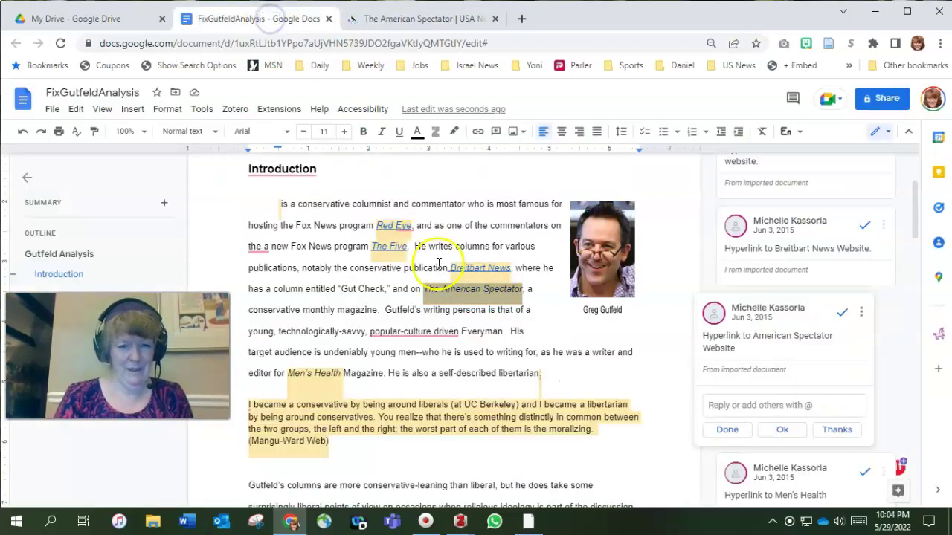
{"action": "key", "text": "ctrl+k"}
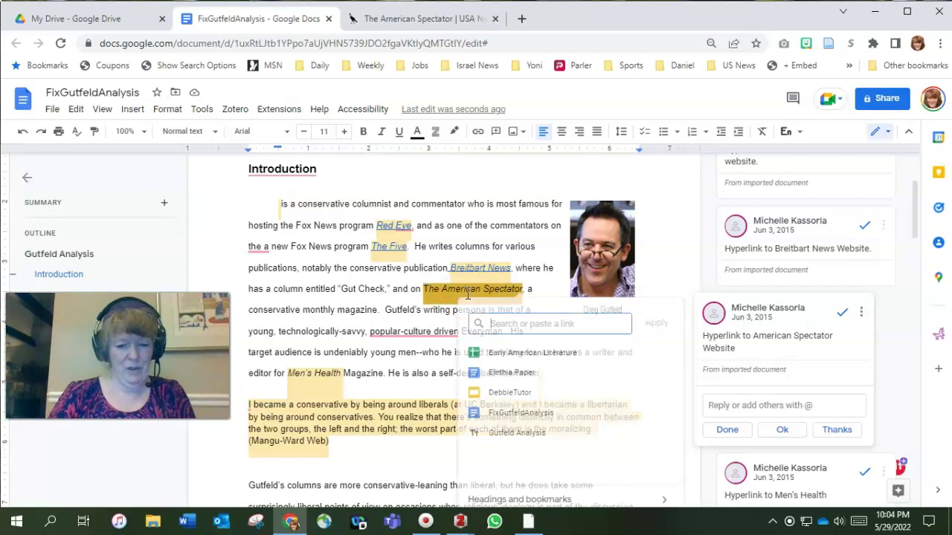
{"action": "key", "text": "ctrl+v"}
{"action": "key", "text": "Return"}
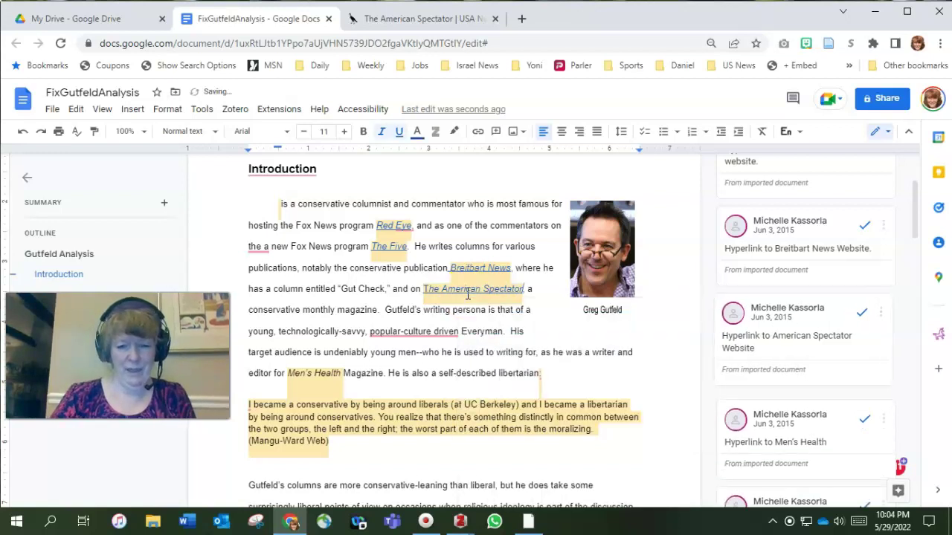
Step: Copy "Men's Health Magazine" from the introduction paragraph and search the web for it in the American Spectator page's tab
{"action": "mouse_move", "coordinate": [383, 318]}
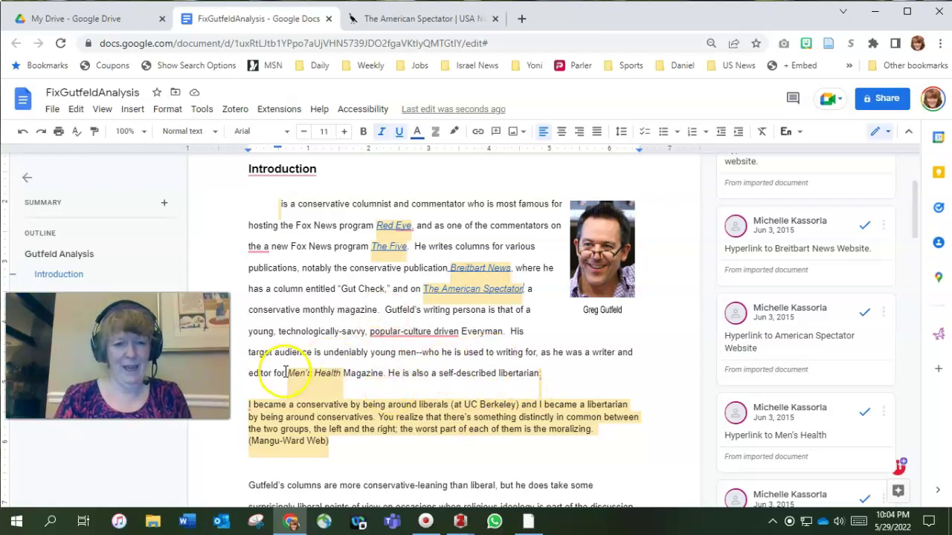
{"action": "left_click_drag", "start_coordinate": [287, 373], "coordinate": [372, 373]}
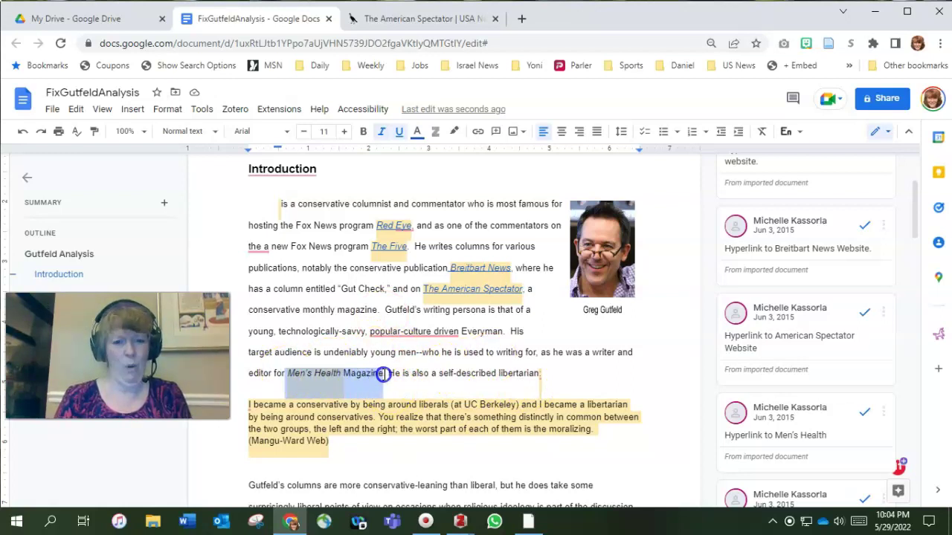
{"action": "right_click", "coordinate": [344, 379]}
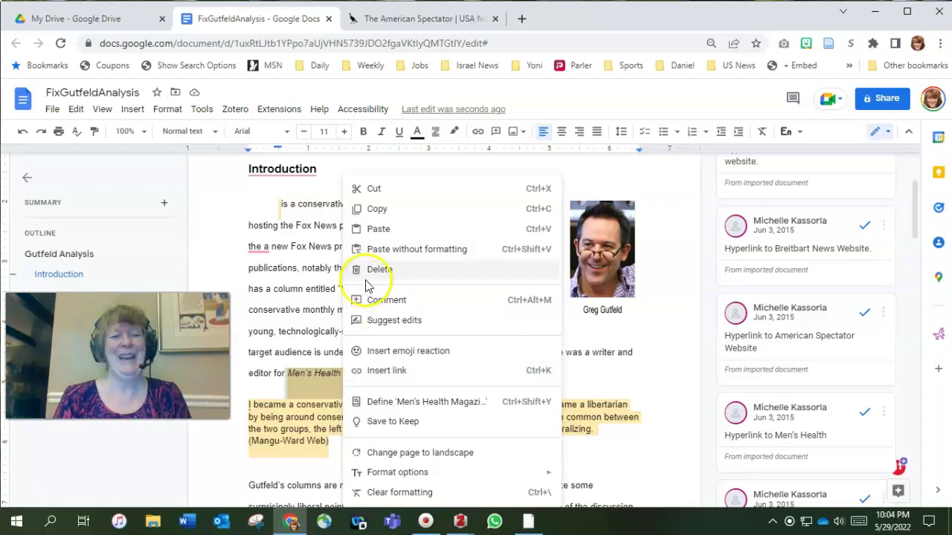
{"action": "left_click", "coordinate": [377, 209]}
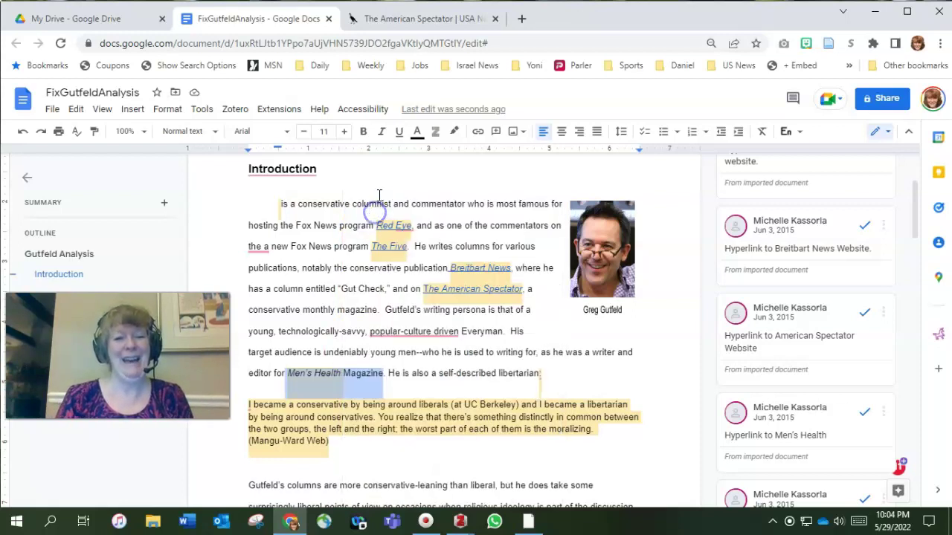
{"action": "left_click", "coordinate": [433, 20]}
{"action": "left_click", "coordinate": [364, 46]}
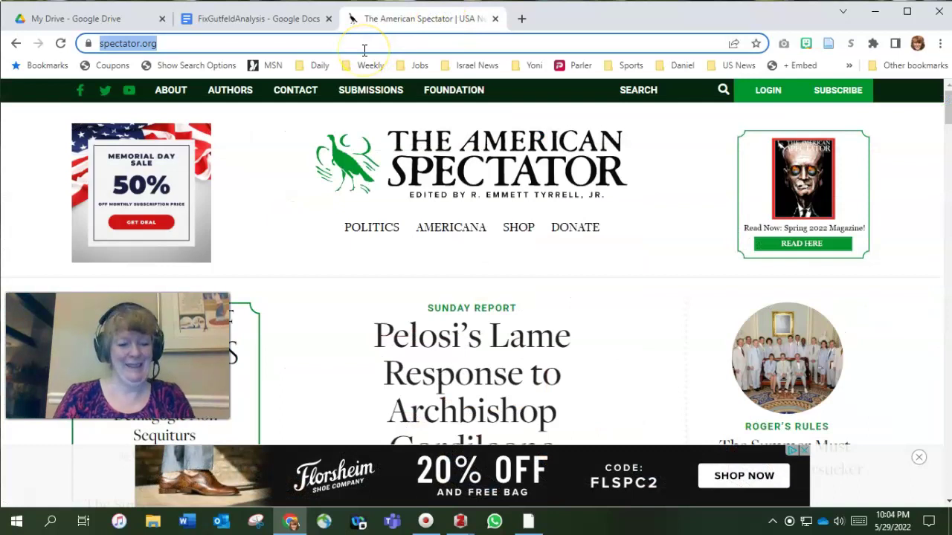
{"action": "key", "text": "ctrl+v"}
{"action": "key", "text": "Return"}
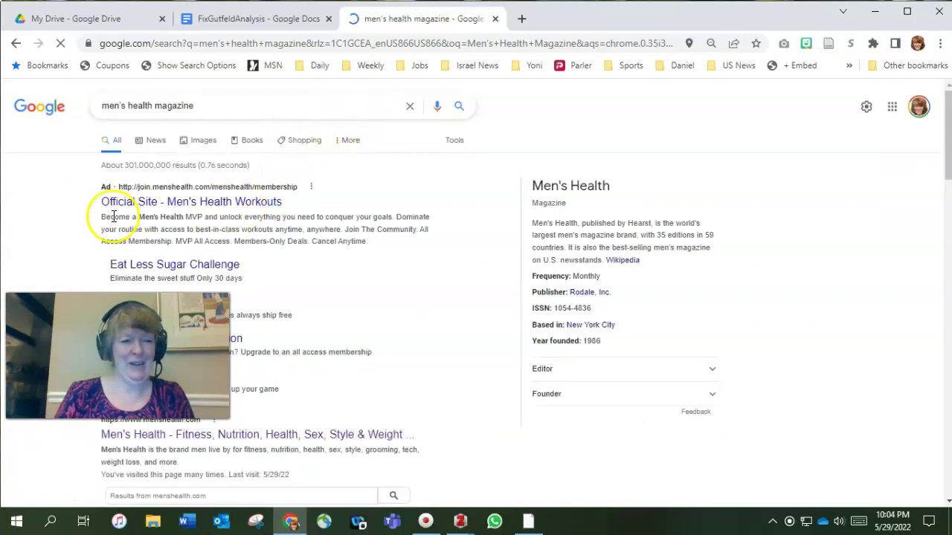
Step: Open the "Men's Health - Fitness, Nutrition, Health, Sex, Style & Weight" search result and copy the site's web address
{"action": "scroll", "coordinate": [360, 307], "scroll_direction": "down", "scroll_amount": 4}
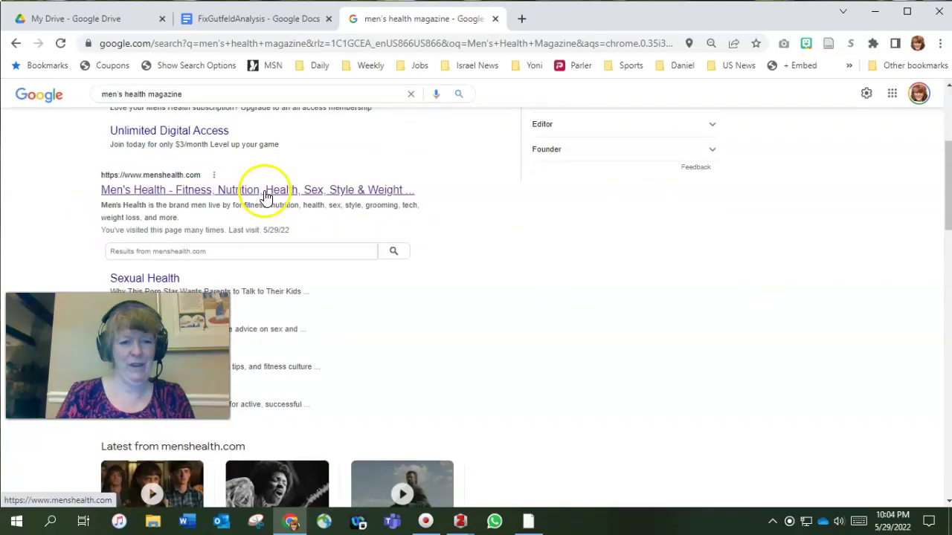
{"action": "left_click", "coordinate": [261, 187]}
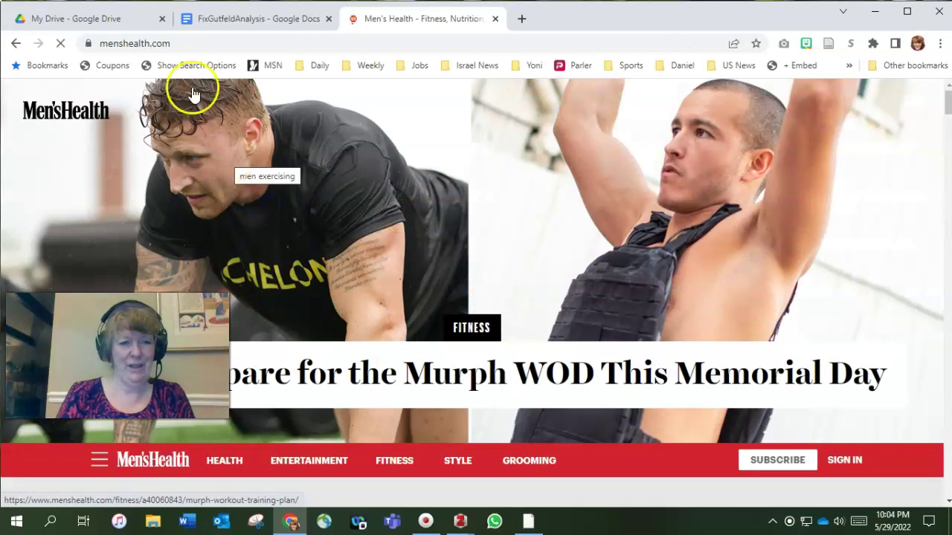
{"action": "left_click", "coordinate": [170, 43]}
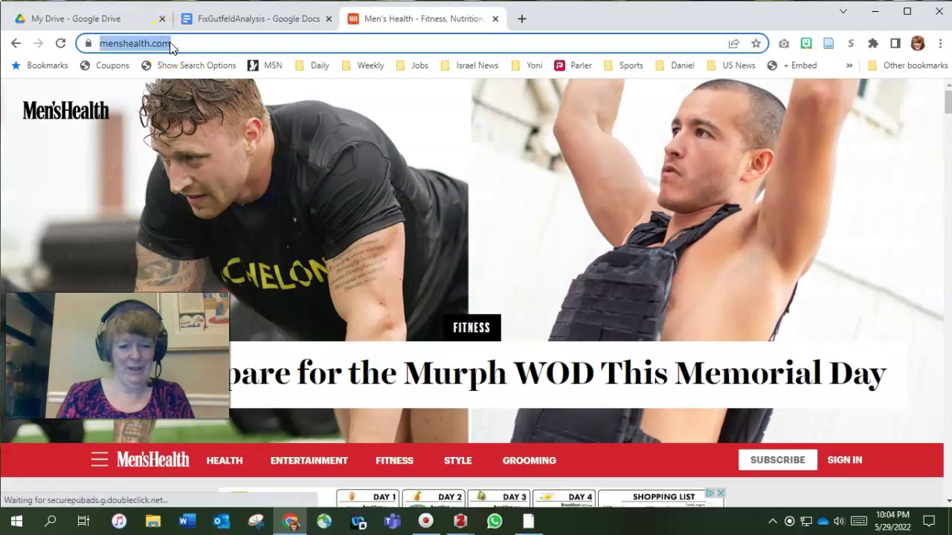
{"action": "right_click", "coordinate": [170, 43]}
{"action": "left_click", "coordinate": [205, 141]}
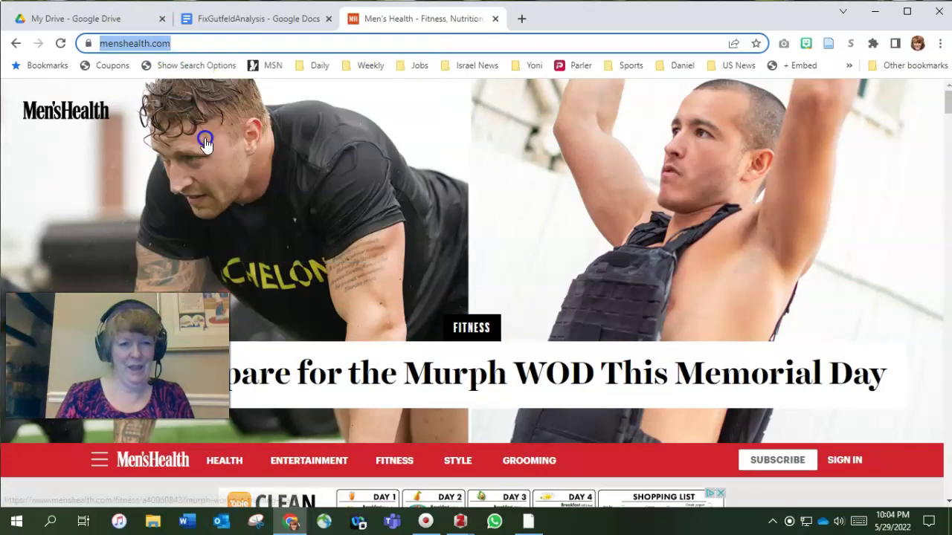
Step: Back in the FixGutfeldAnalysis document, hyperlink the selected "Men's Health Magazine" to the copied menshealth.com address
{"action": "left_click", "coordinate": [233, 21]}
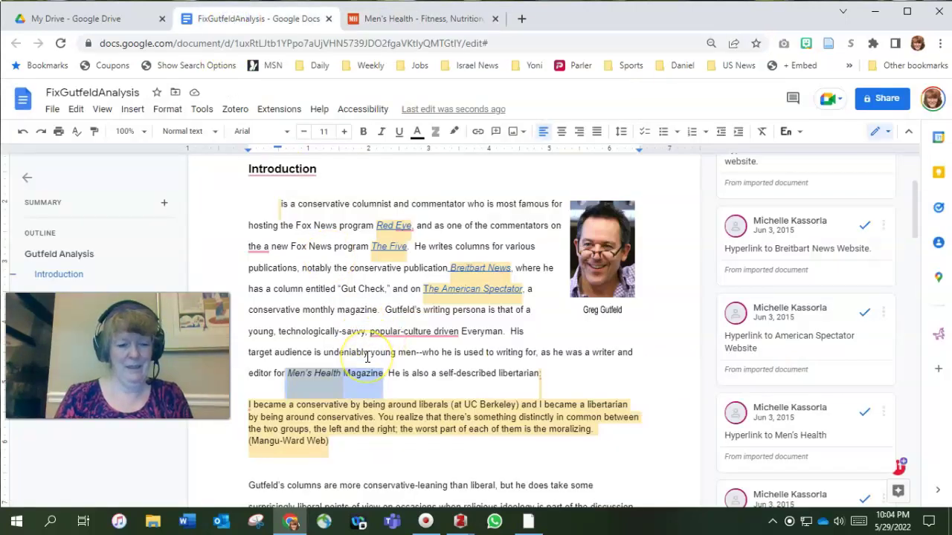
{"action": "key", "text": "ctrl+k"}
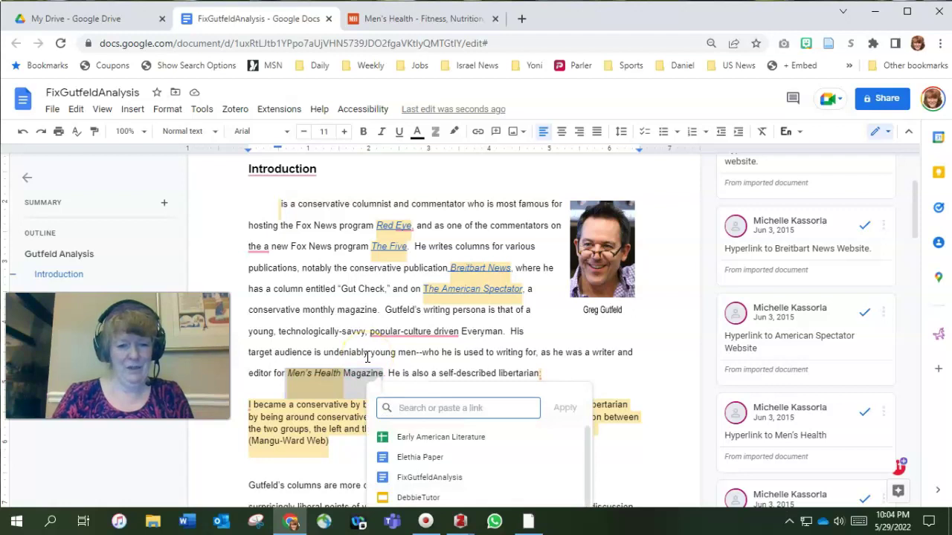
{"action": "key", "text": "ctrl+v"}
{"action": "key", "text": "Return"}
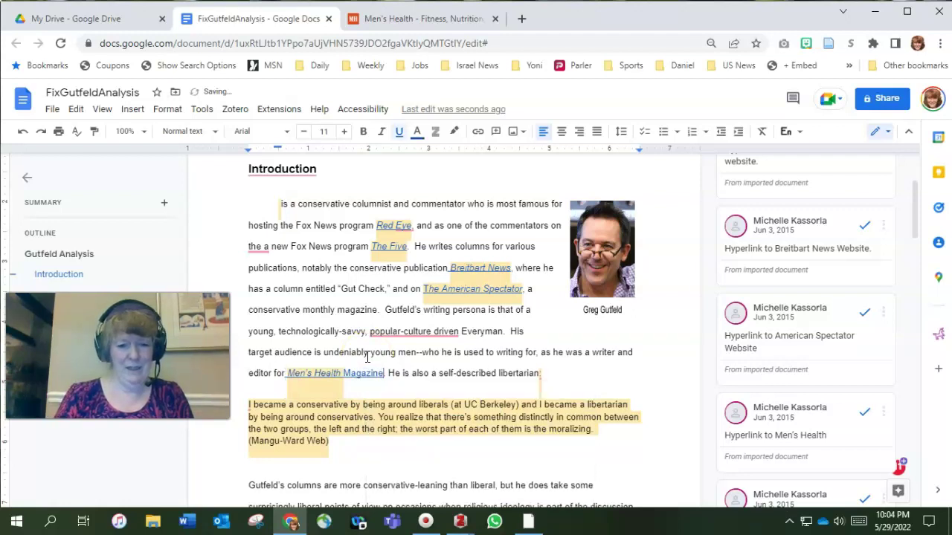
Step: Resolve the comments about the Greg Gutfeld picture and the Red Eye, The Five, Breitbart News, American Spectator and Men's Health hyperlinks
{"action": "scroll", "coordinate": [446, 346], "scroll_direction": "down", "scroll_amount": 2}
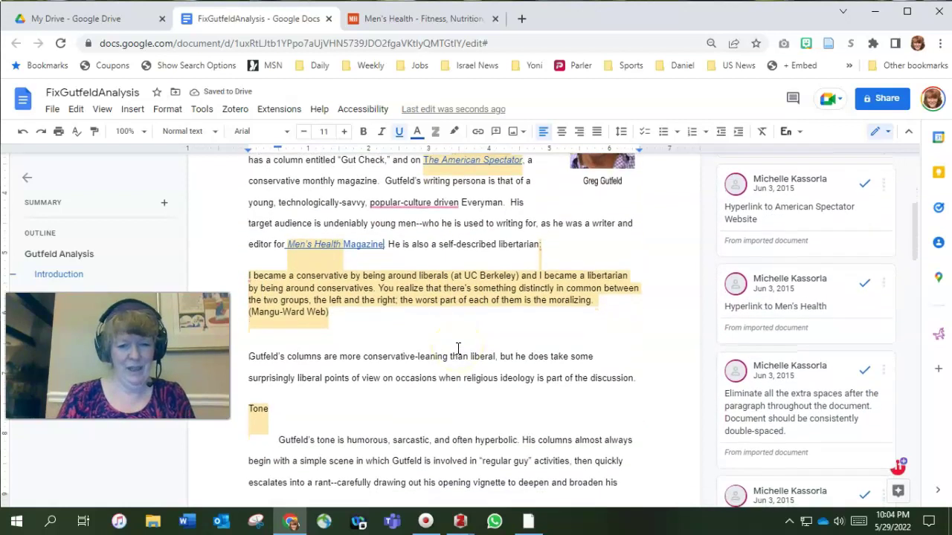
{"action": "scroll", "coordinate": [766, 283], "scroll_direction": "up", "scroll_amount": 4}
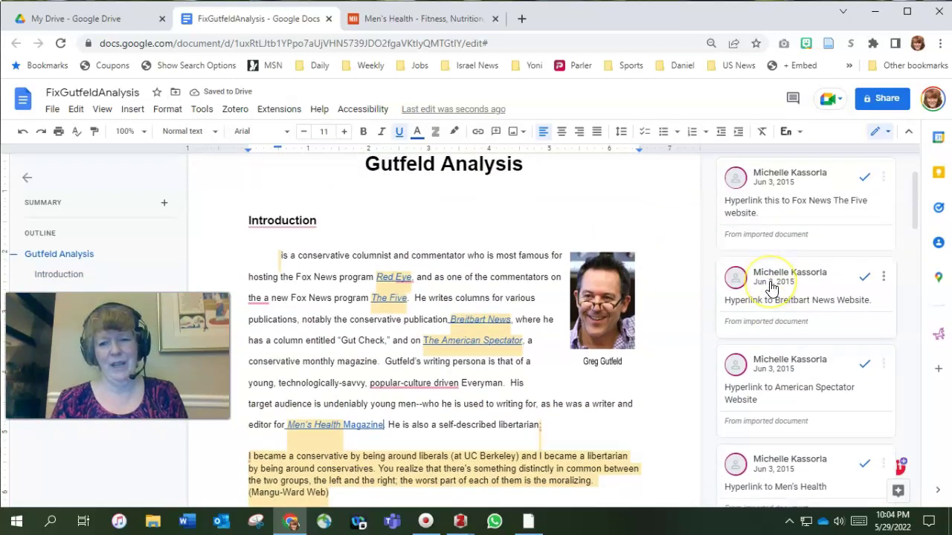
{"action": "scroll", "coordinate": [771, 288], "scroll_direction": "up", "scroll_amount": 1}
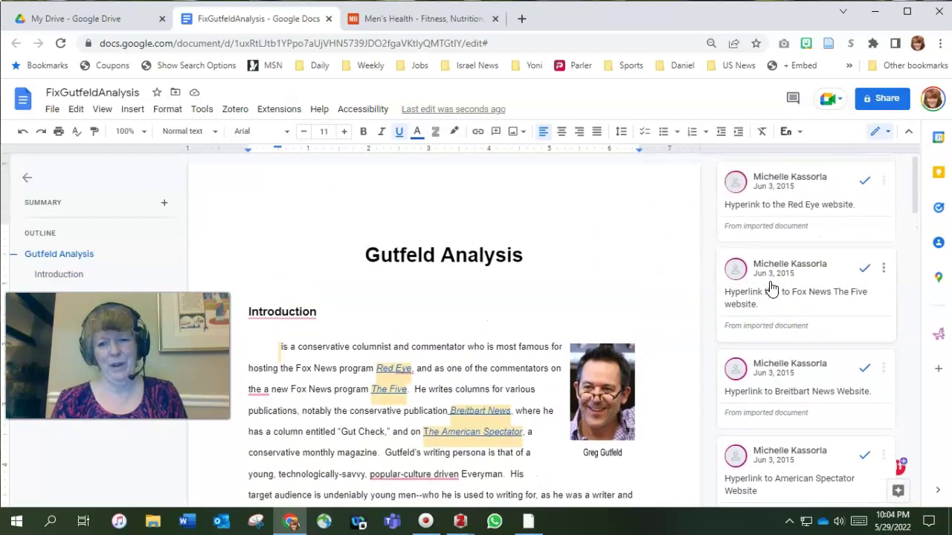
{"action": "left_click", "coordinate": [863, 180]}
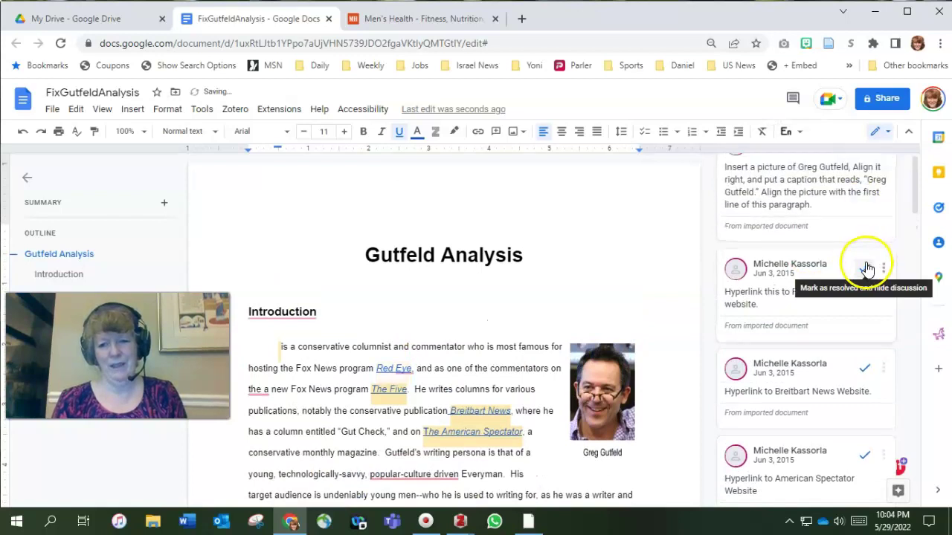
{"action": "left_click", "coordinate": [866, 264]}
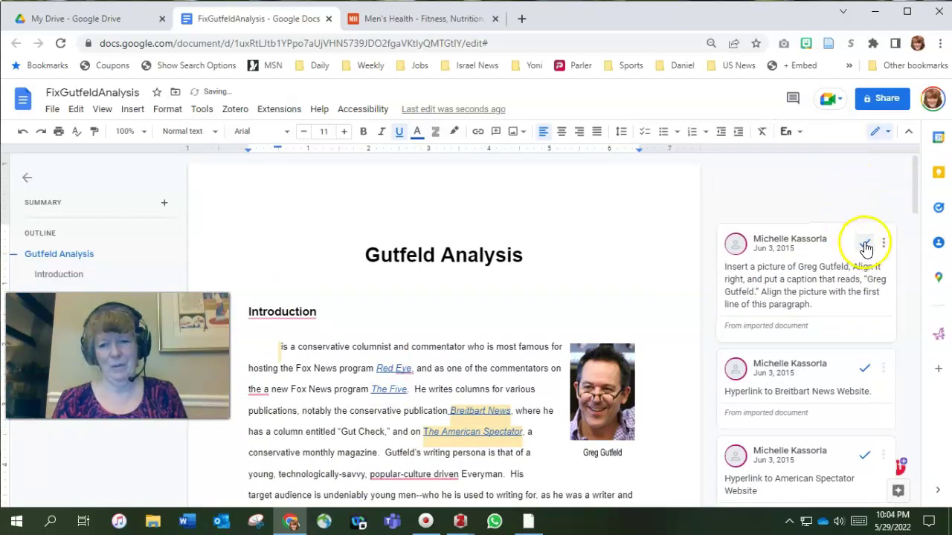
{"action": "left_click", "coordinate": [863, 243]}
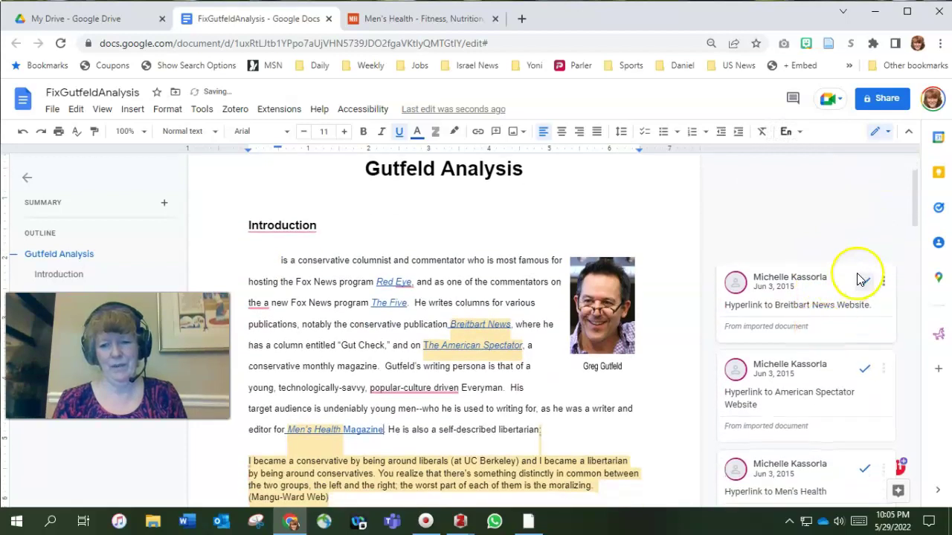
{"action": "left_click", "coordinate": [865, 281]}
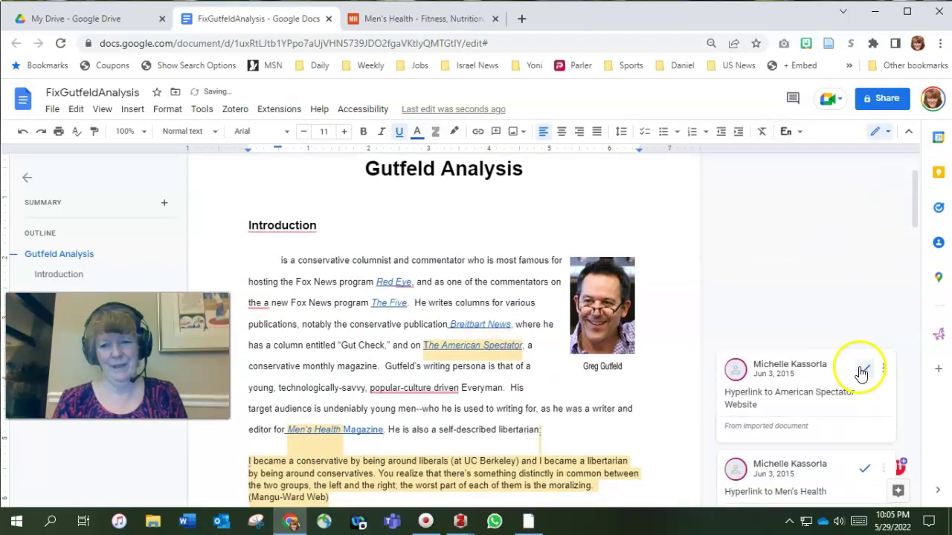
{"action": "left_click", "coordinate": [862, 370]}
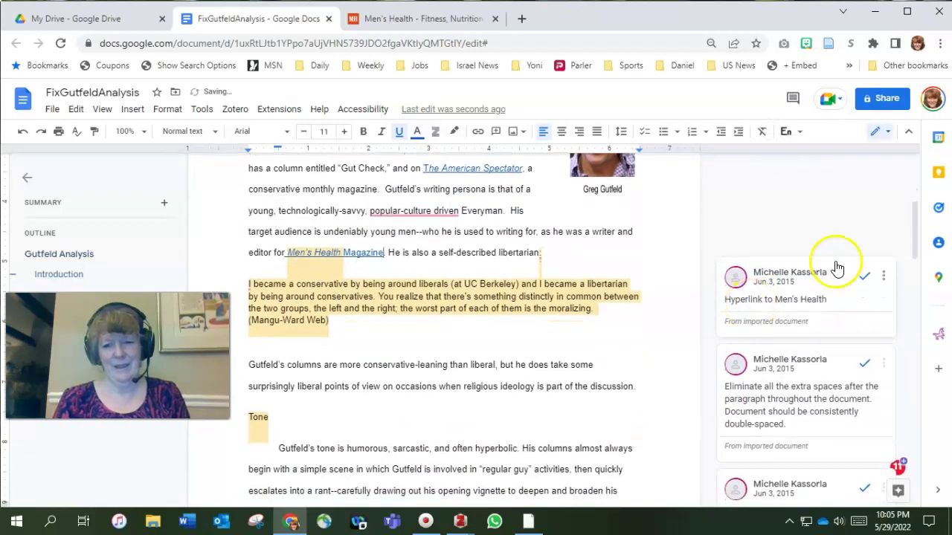
{"action": "left_click", "coordinate": [864, 278]}
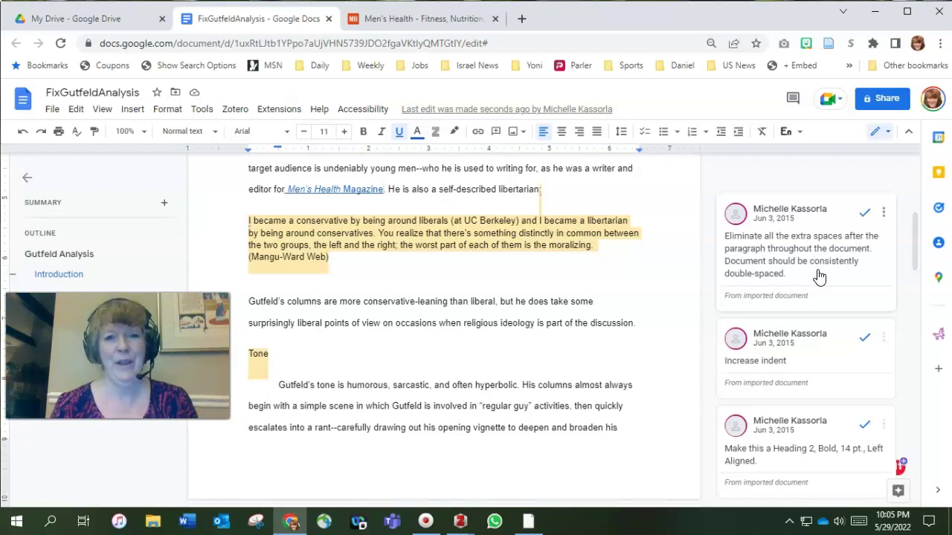
Step: Set the entire document to double line spacing and remove the space after paragraphs
{"action": "left_click", "coordinate": [544, 241]}
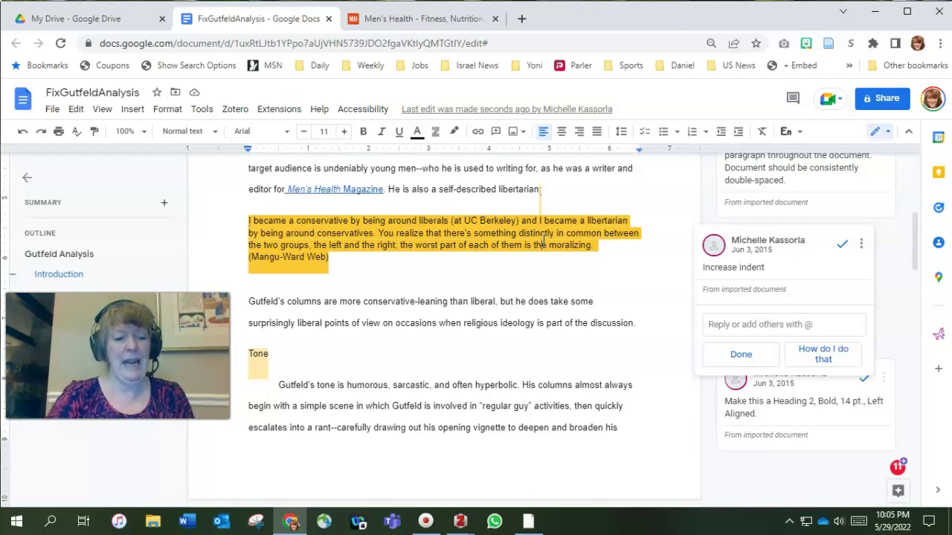
{"action": "key", "text": "ctrl+a"}
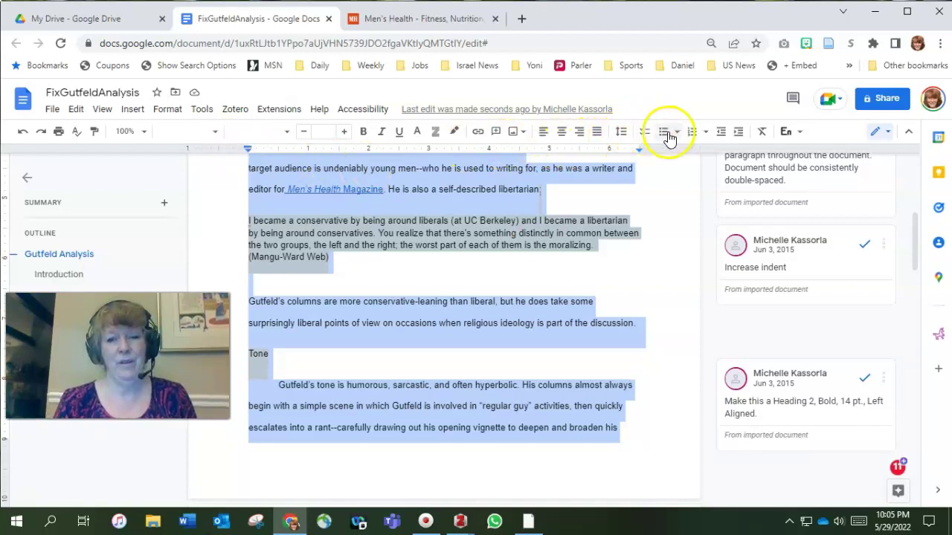
{"action": "left_click", "coordinate": [622, 134]}
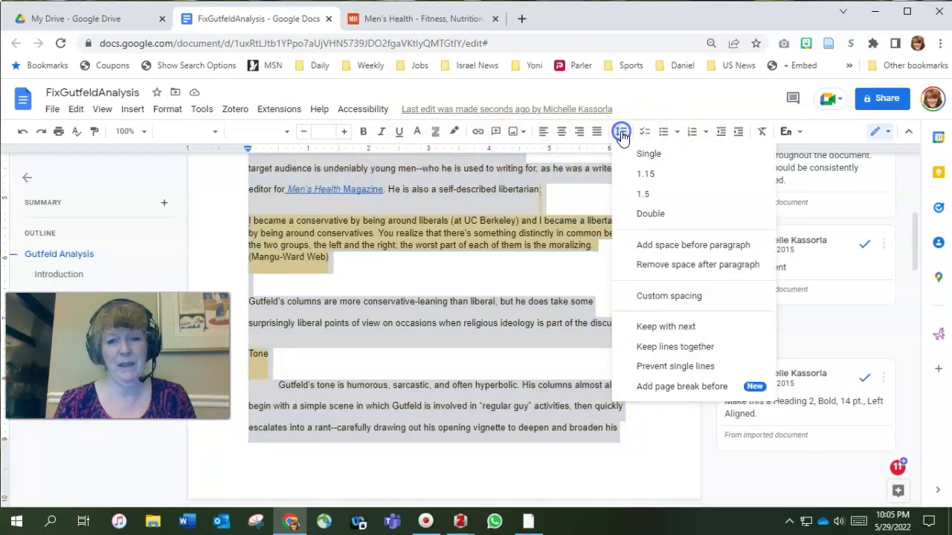
{"action": "left_click", "coordinate": [657, 214]}
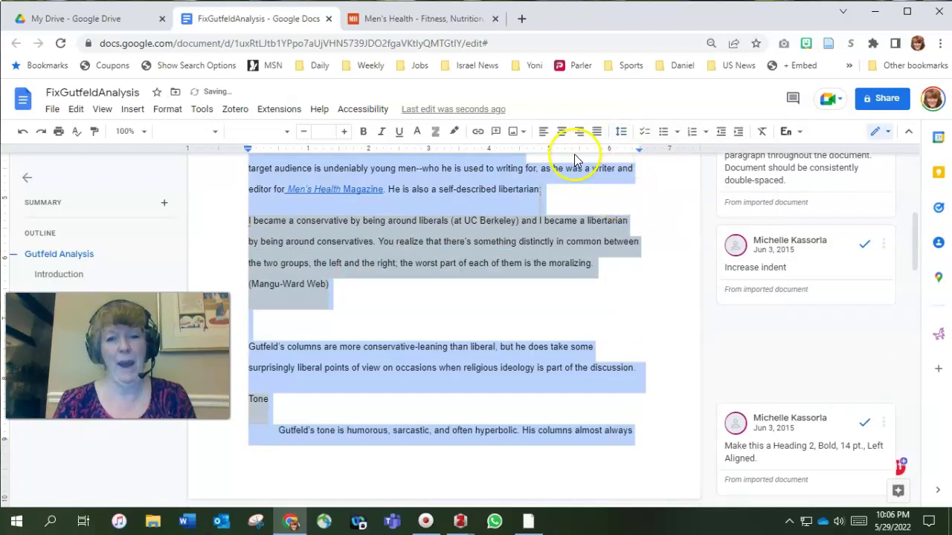
{"action": "left_click", "coordinate": [627, 134]}
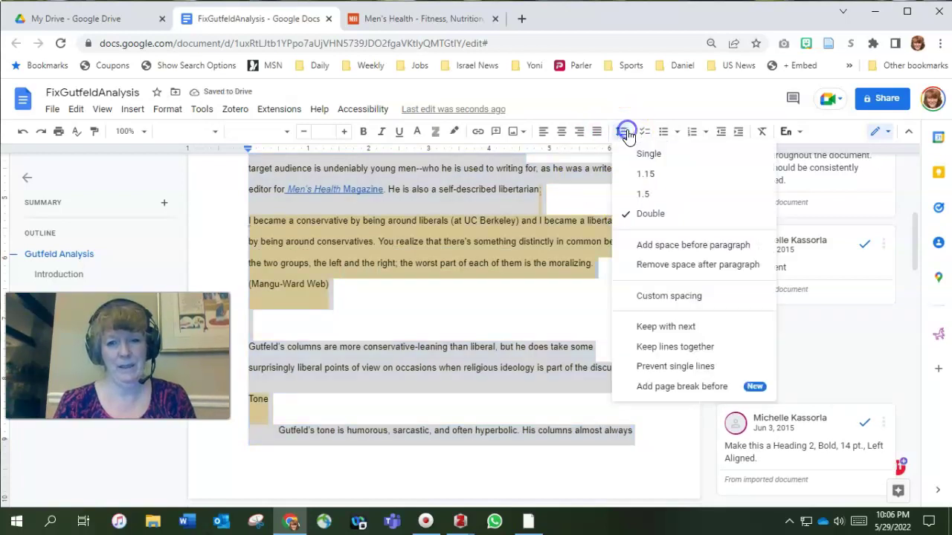
{"action": "left_click", "coordinate": [693, 269]}
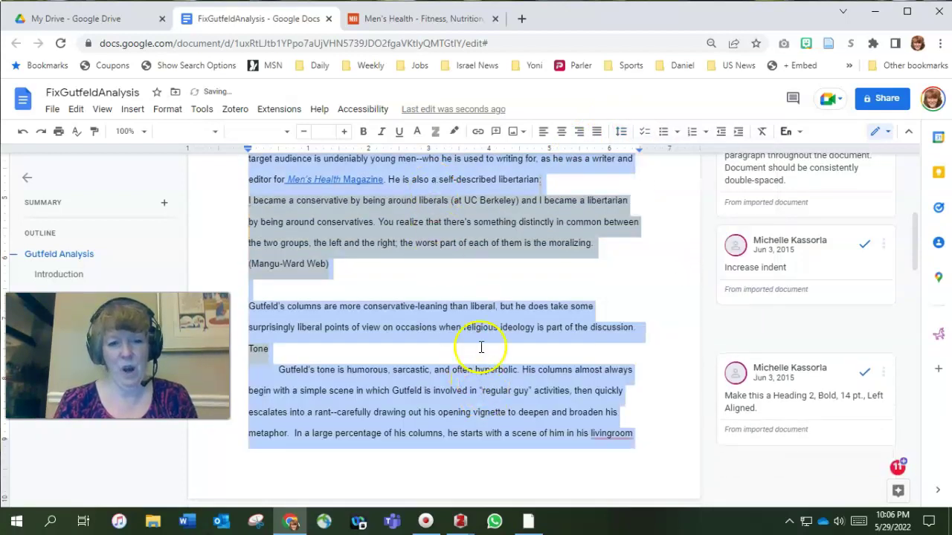
Step: Delete the empty lines after the introduction's block quotation and after the "Why Libs Love Dead Commies" block quotation
{"action": "scroll", "coordinate": [472, 269], "scroll_direction": "up", "scroll_amount": 1}
{"action": "scroll", "coordinate": [469, 266], "scroll_direction": "down", "scroll_amount": 2}
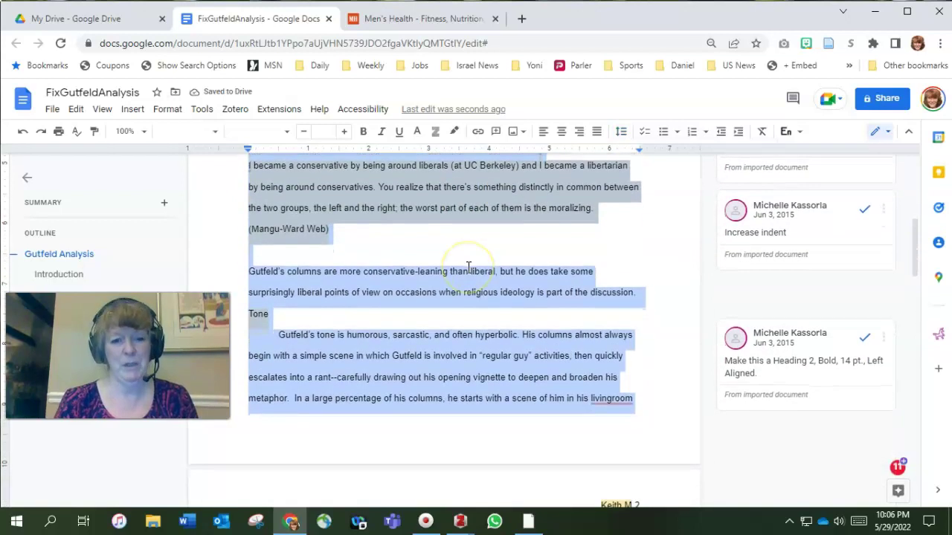
{"action": "left_click", "coordinate": [308, 260]}
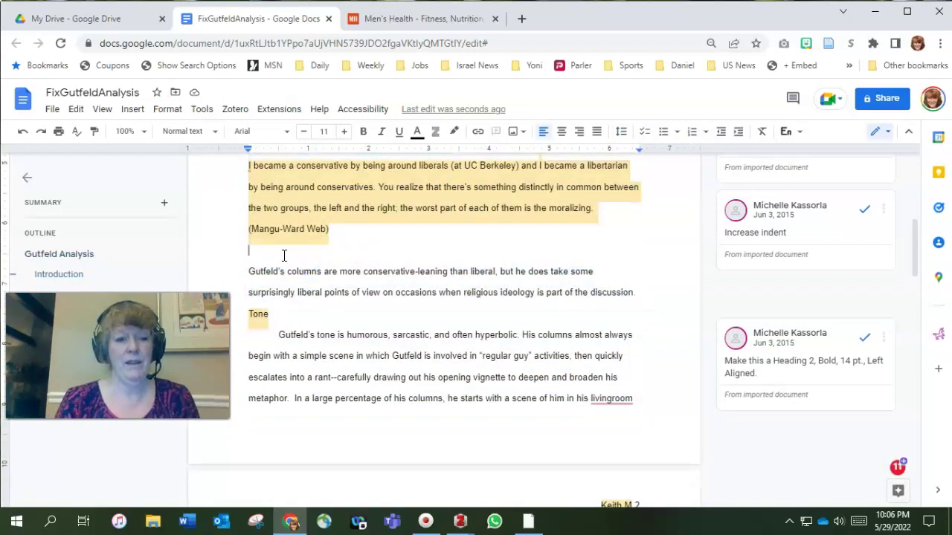
{"action": "key", "text": "BackSpace"}
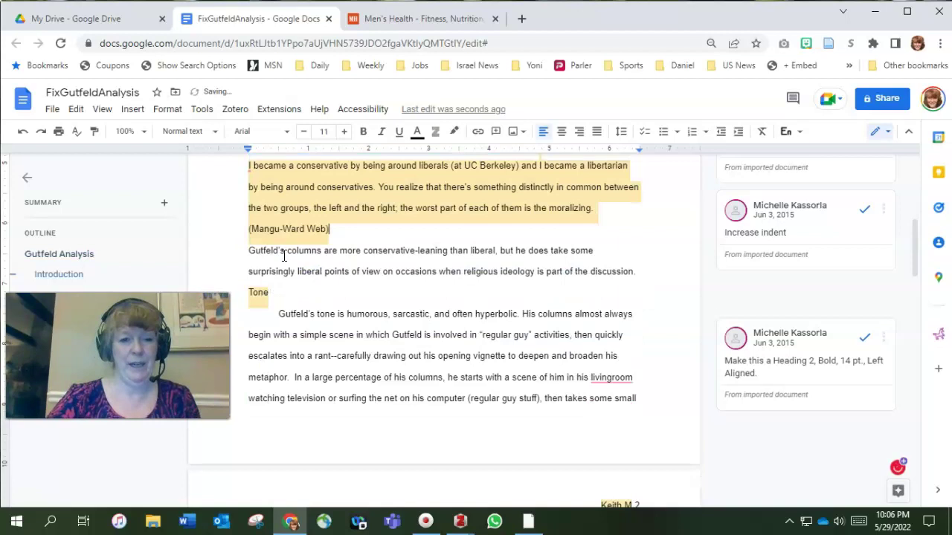
{"action": "scroll", "coordinate": [372, 264], "scroll_direction": "down", "scroll_amount": 4}
{"action": "scroll", "coordinate": [374, 262], "scroll_direction": "down", "scroll_amount": 5}
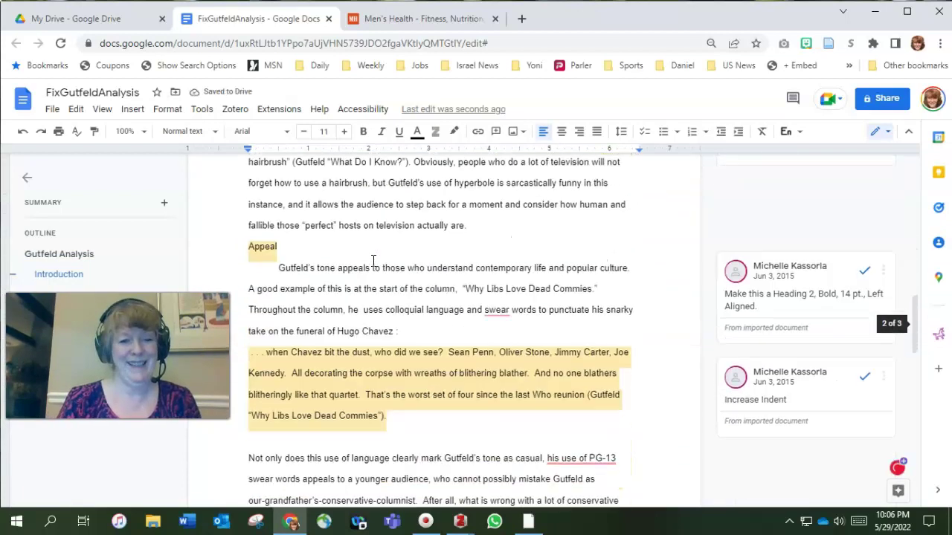
{"action": "left_click", "coordinate": [274, 197]}
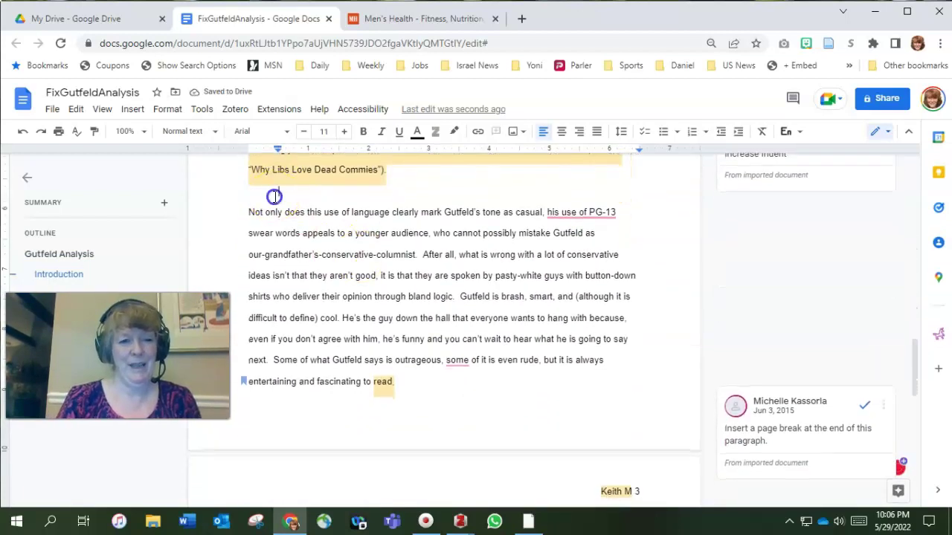
{"action": "key", "text": "BackSpace"}
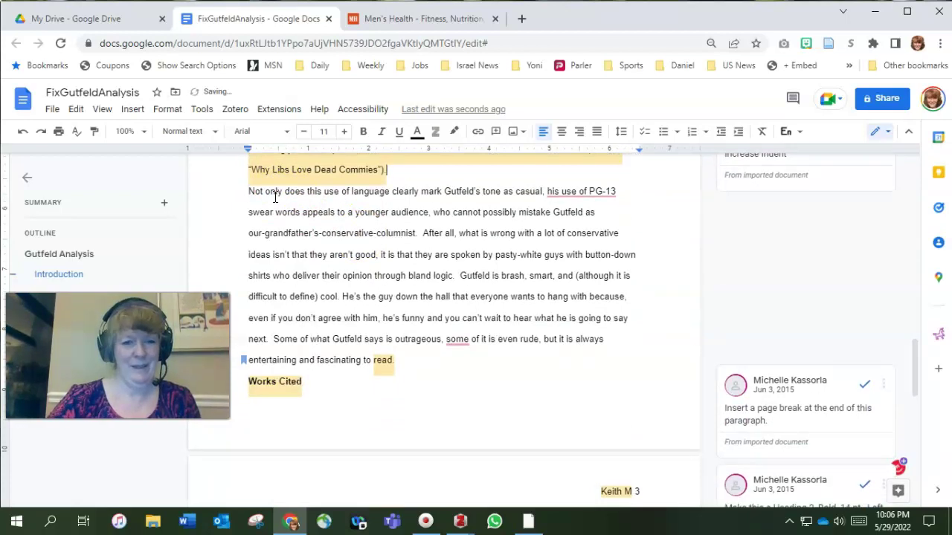
{"action": "scroll", "coordinate": [274, 196], "scroll_direction": "up", "scroll_amount": 15}
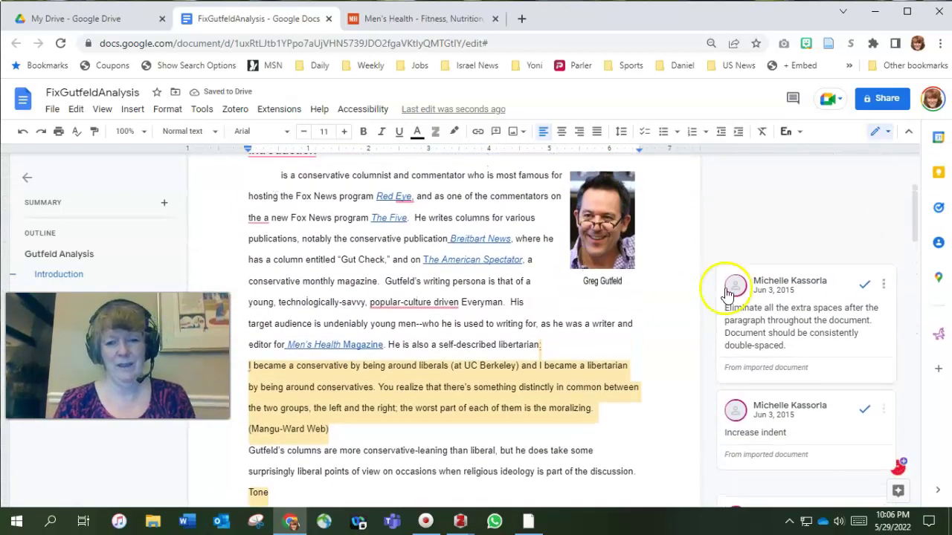
Step: Resolve the extra-spaces comment, then indent the introduction's block quotation one level and resolve its indent comment
{"action": "left_click", "coordinate": [863, 287]}
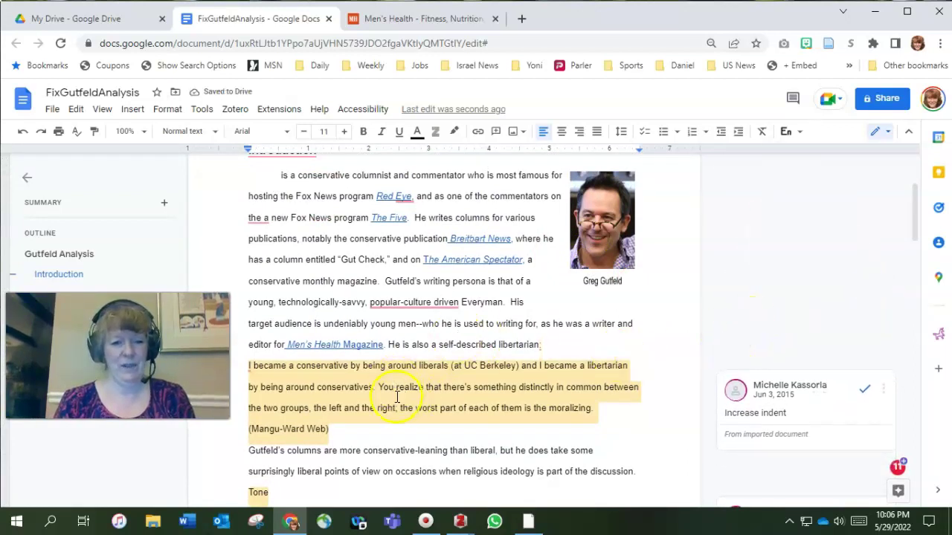
{"action": "left_click_drag", "start_coordinate": [250, 367], "coordinate": [455, 415]}
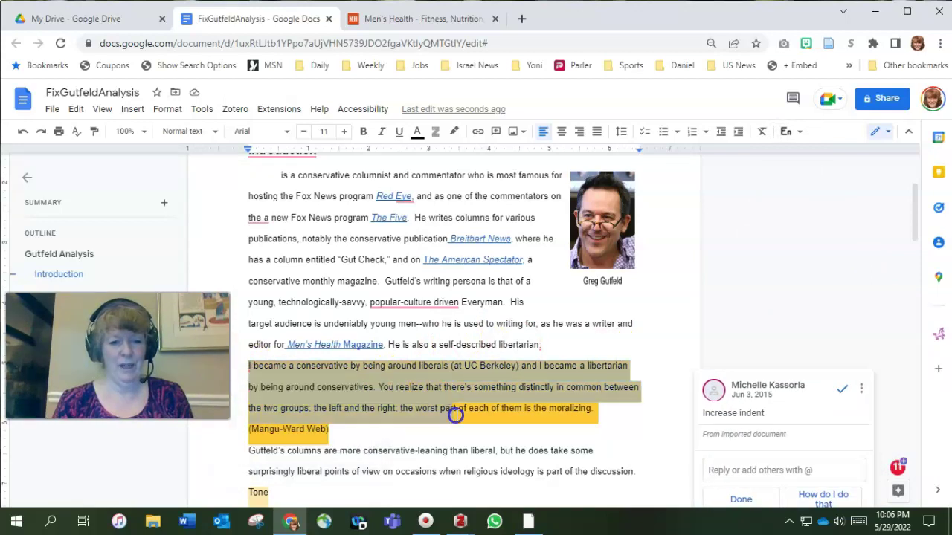
{"action": "left_click", "coordinate": [357, 389]}
{"action": "left_click", "coordinate": [394, 387]}
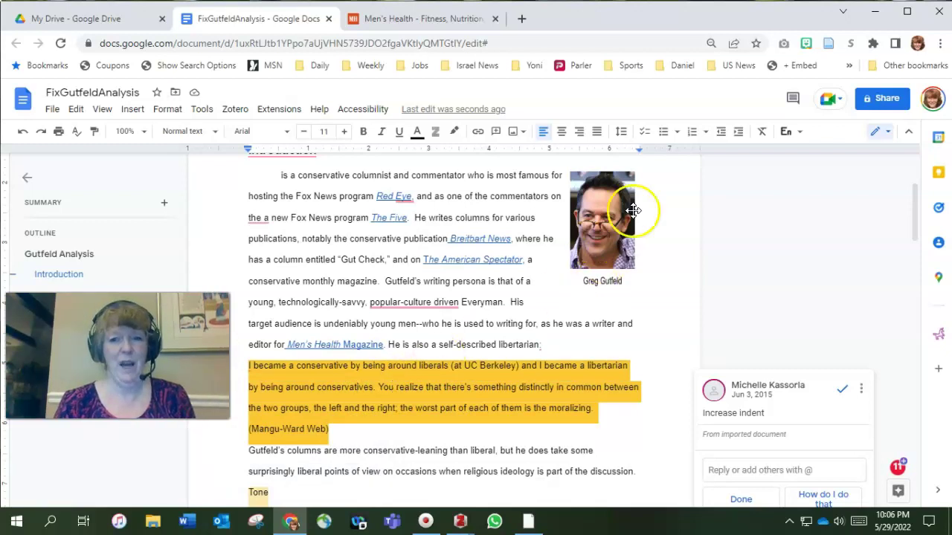
{"action": "left_click", "coordinate": [739, 134]}
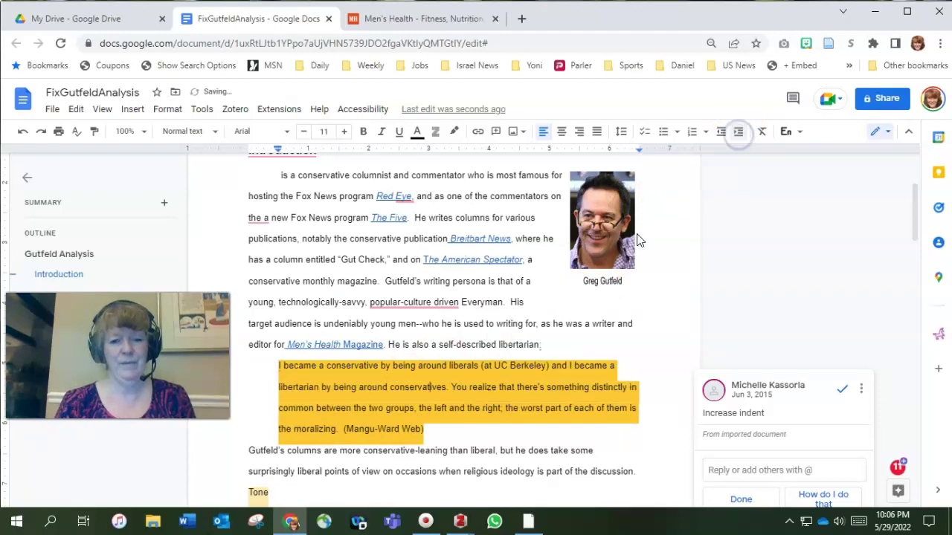
{"action": "left_click", "coordinate": [841, 391]}
Step: Apply the Heading 2 style to the "Tone" section title
{"action": "scroll", "coordinate": [715, 404], "scroll_direction": "down", "scroll_amount": 4}
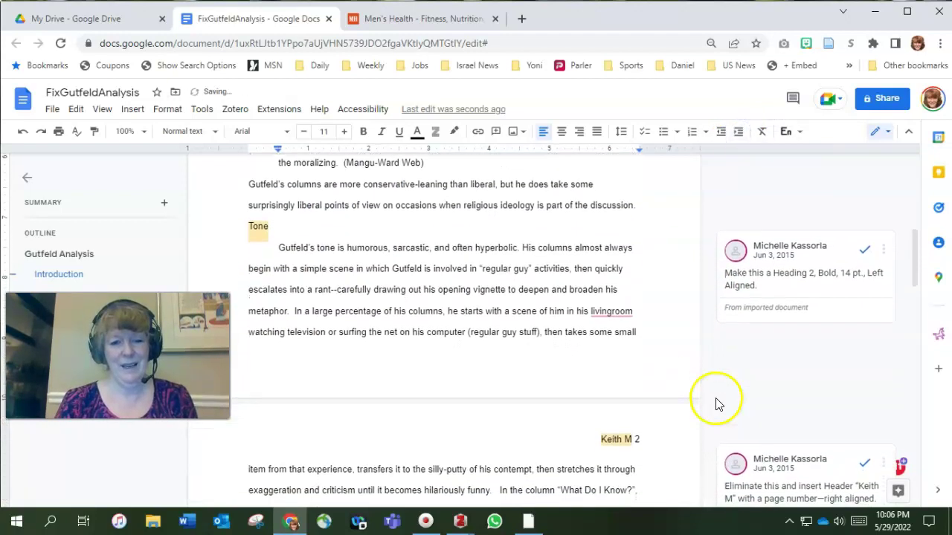
{"action": "left_click_drag", "start_coordinate": [276, 224], "coordinate": [251, 224]}
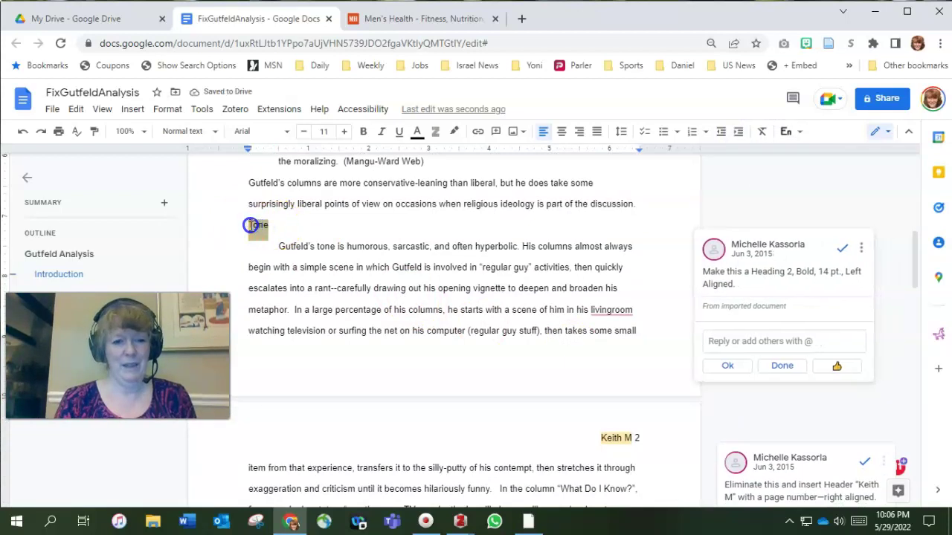
{"action": "left_click", "coordinate": [207, 140]}
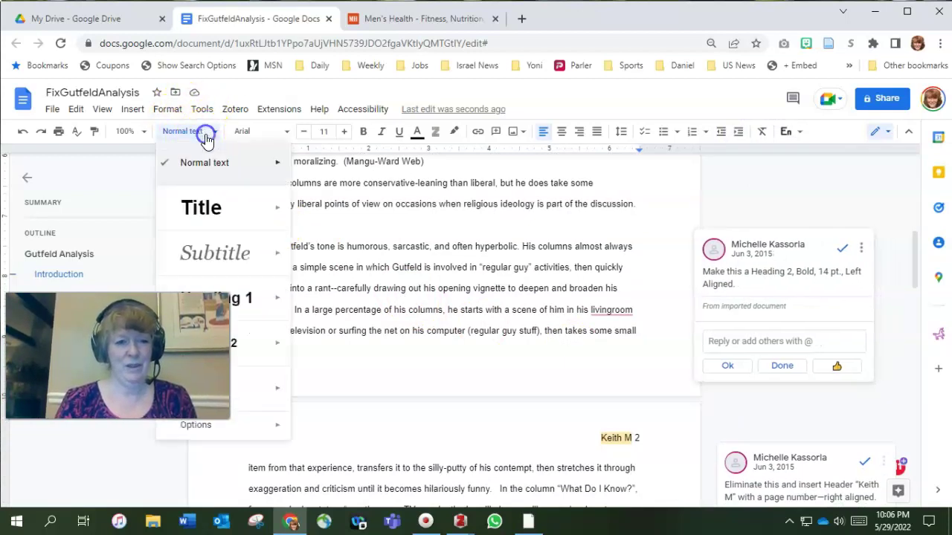
{"action": "left_click", "coordinate": [246, 348]}
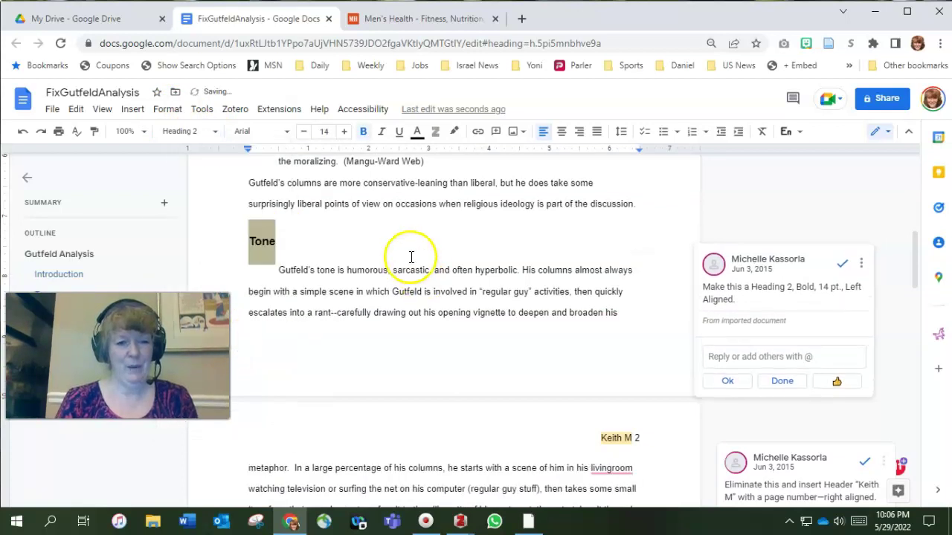
{"action": "scroll", "coordinate": [616, 312], "scroll_direction": "down", "scroll_amount": 2}
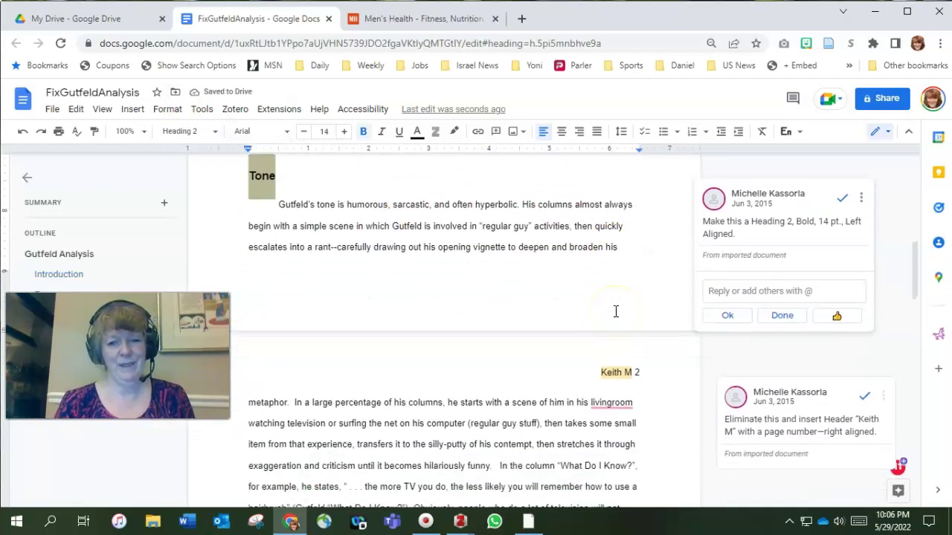
Step: Apply the Heading 2 style to the "Appeal" section title
{"action": "scroll", "coordinate": [616, 312], "scroll_direction": "down", "scroll_amount": 4}
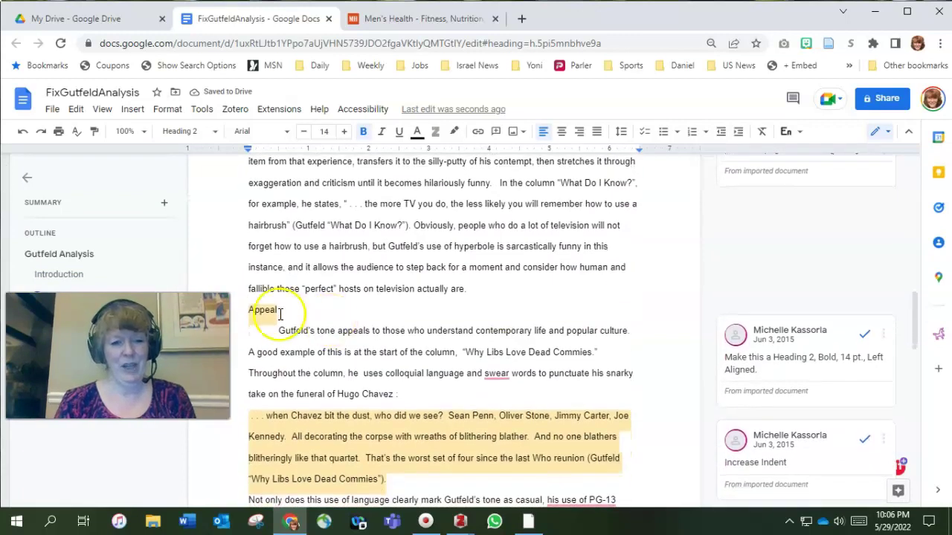
{"action": "left_click", "coordinate": [274, 312]}
{"action": "left_click_drag", "start_coordinate": [273, 312], "coordinate": [250, 312]}
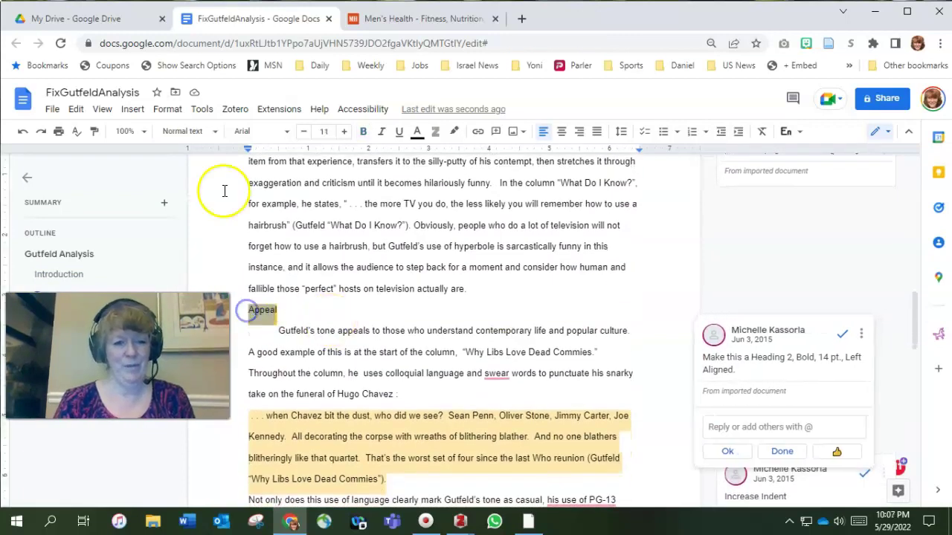
{"action": "left_click", "coordinate": [204, 133]}
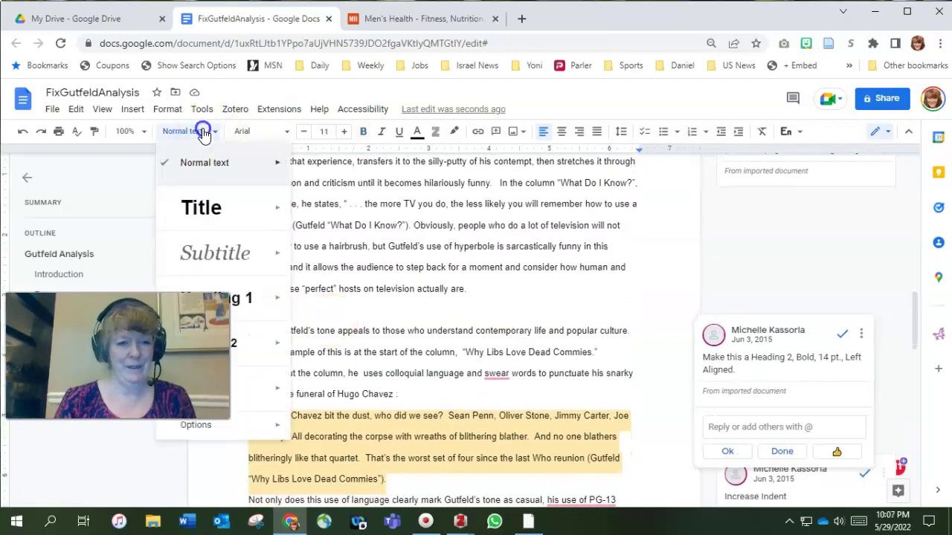
{"action": "left_click", "coordinate": [252, 343]}
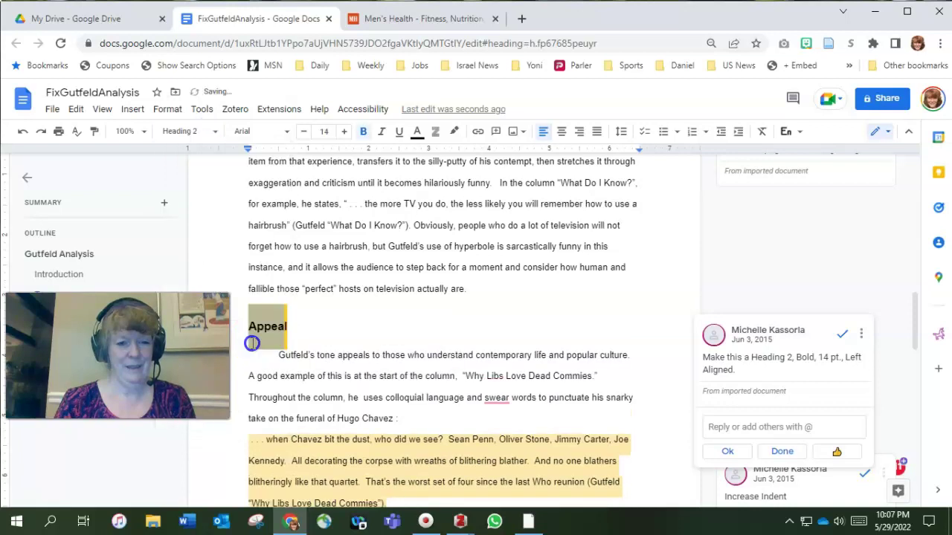
{"action": "left_click", "coordinate": [407, 316]}
Step: Resolve the comments on the "Appeal" heading, the page header and the "Tone" heading
{"action": "scroll", "coordinate": [420, 343], "scroll_direction": "down", "scroll_amount": 2}
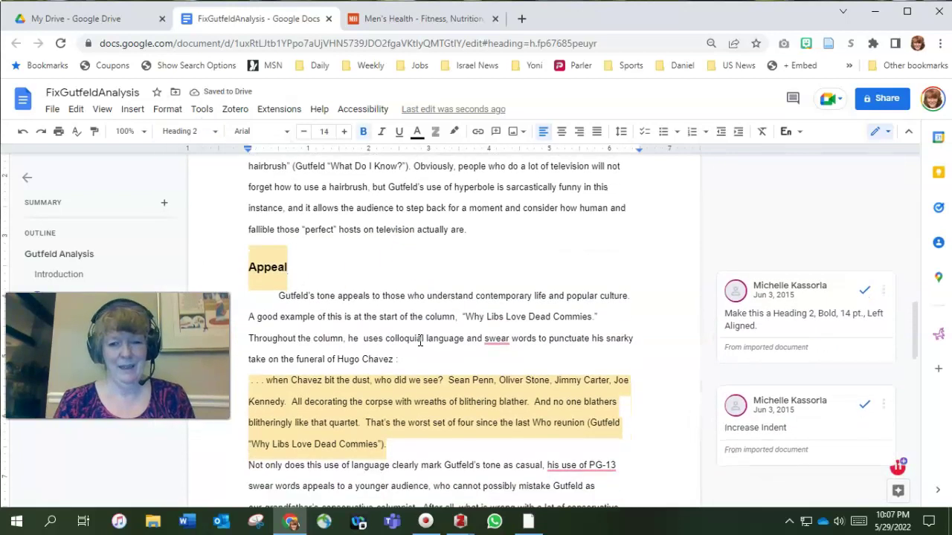
{"action": "left_click", "coordinate": [865, 292]}
{"action": "scroll", "coordinate": [867, 291], "scroll_direction": "up", "scroll_amount": 3}
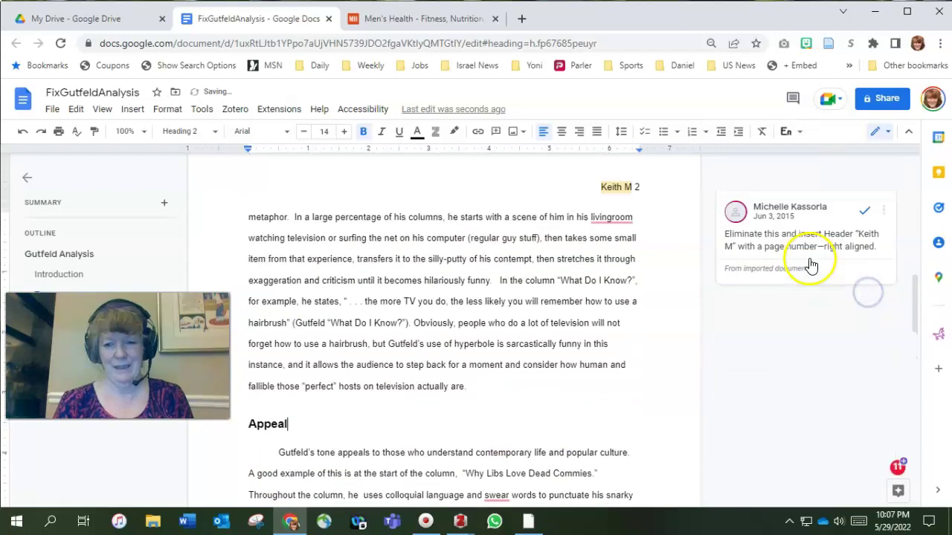
{"action": "left_click", "coordinate": [865, 305]}
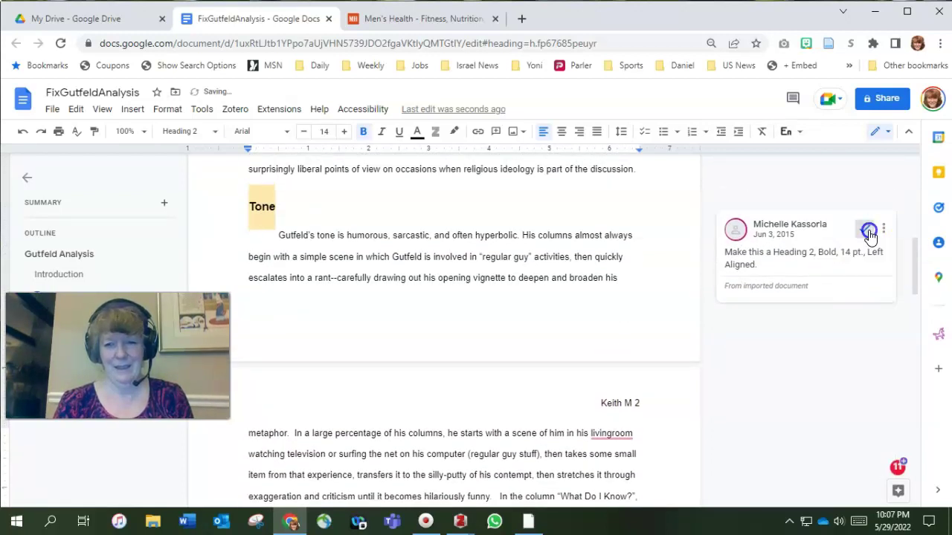
{"action": "left_click", "coordinate": [865, 228]}
Step: Indent the "Why Libs Love Dead Commies" block quotation one level and resolve its indent comment
{"action": "scroll", "coordinate": [811, 338], "scroll_direction": "down", "scroll_amount": 3}
{"action": "scroll", "coordinate": [809, 337], "scroll_direction": "down", "scroll_amount": 3}
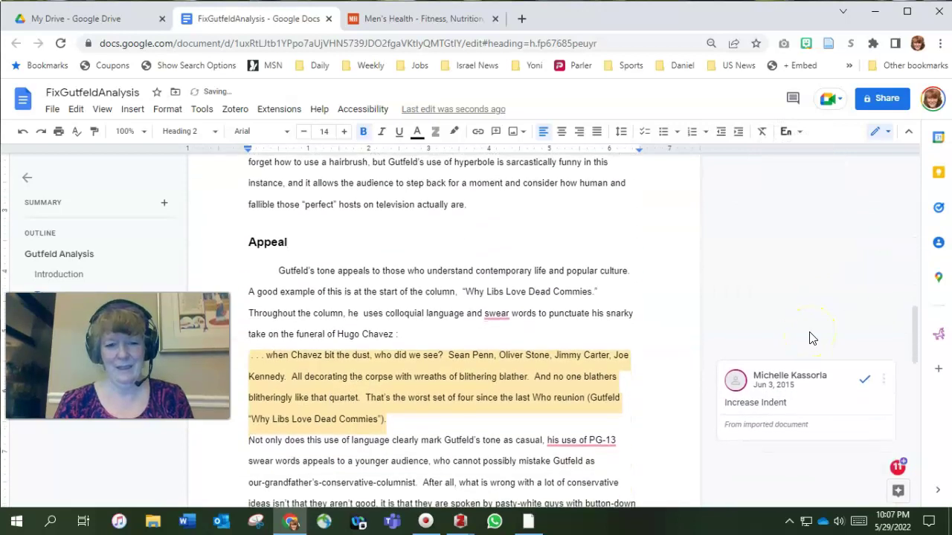
{"action": "left_click", "coordinate": [450, 285]}
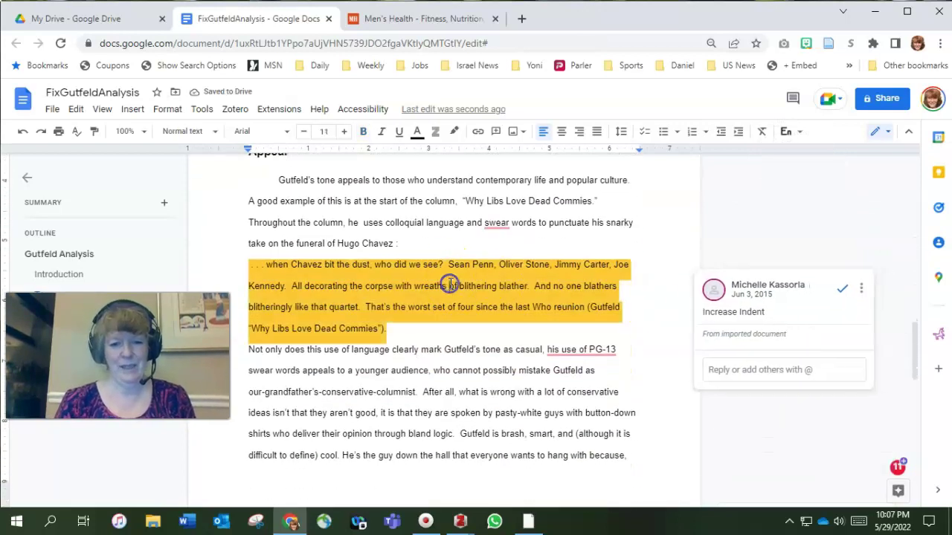
{"action": "left_click", "coordinate": [739, 133]}
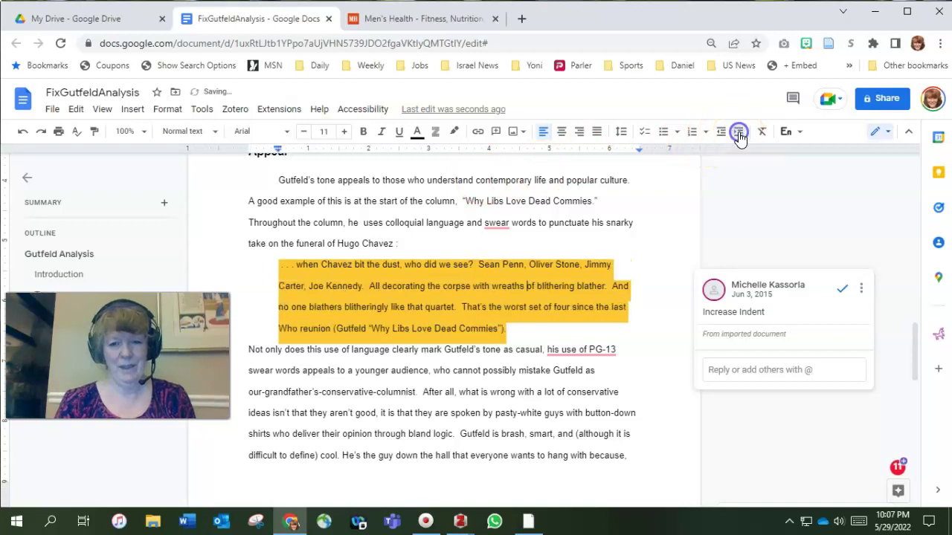
{"action": "left_click", "coordinate": [845, 292]}
Step: Insert a page break at the end of the final paragraph, after "fascinating to read."
{"action": "scroll", "coordinate": [579, 364], "scroll_direction": "down", "scroll_amount": 5}
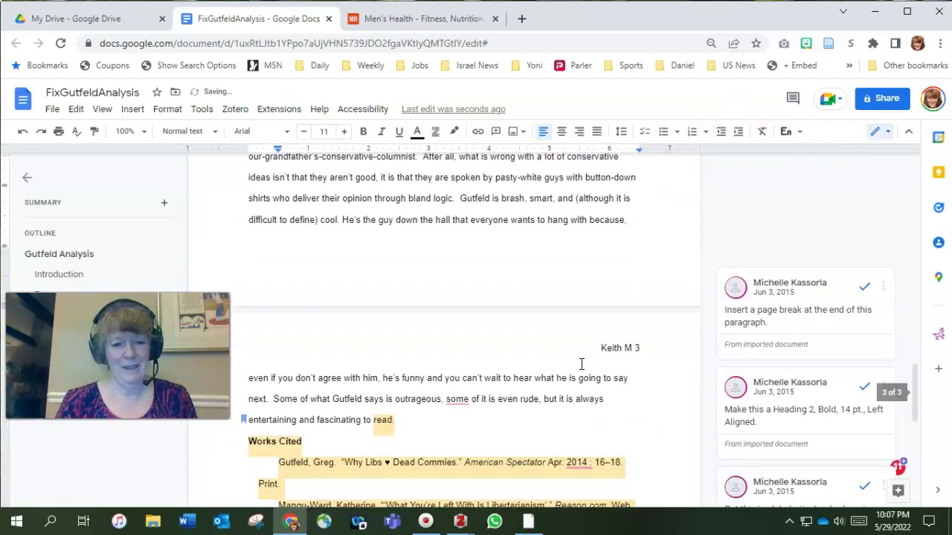
{"action": "scroll", "coordinate": [583, 365], "scroll_direction": "down", "scroll_amount": 1}
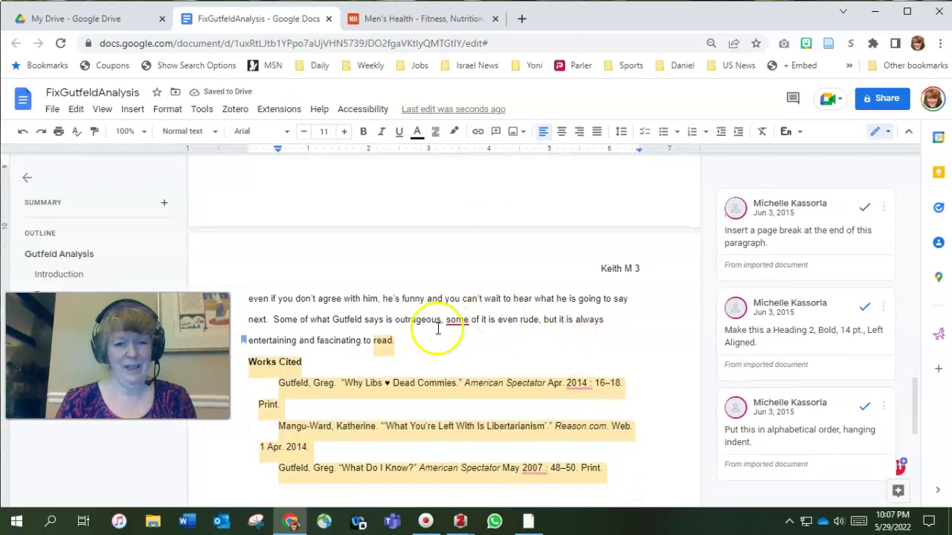
{"action": "left_click", "coordinate": [414, 341]}
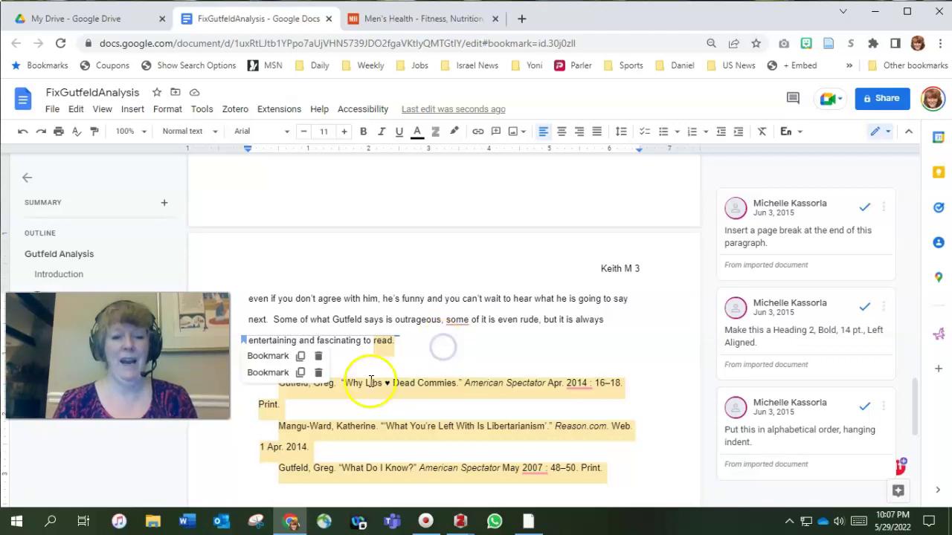
{"action": "left_click", "coordinate": [366, 383]}
{"action": "left_click", "coordinate": [417, 350]}
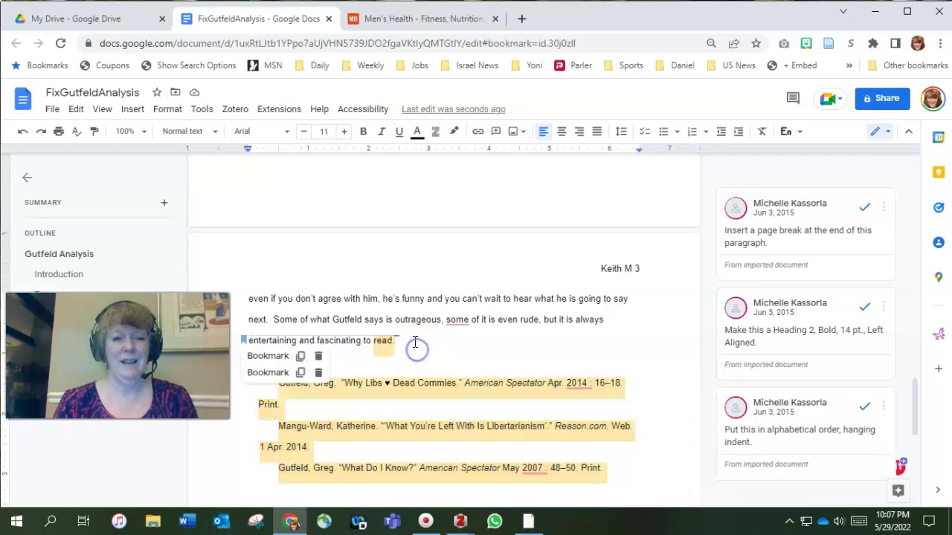
{"action": "left_click", "coordinate": [414, 347]}
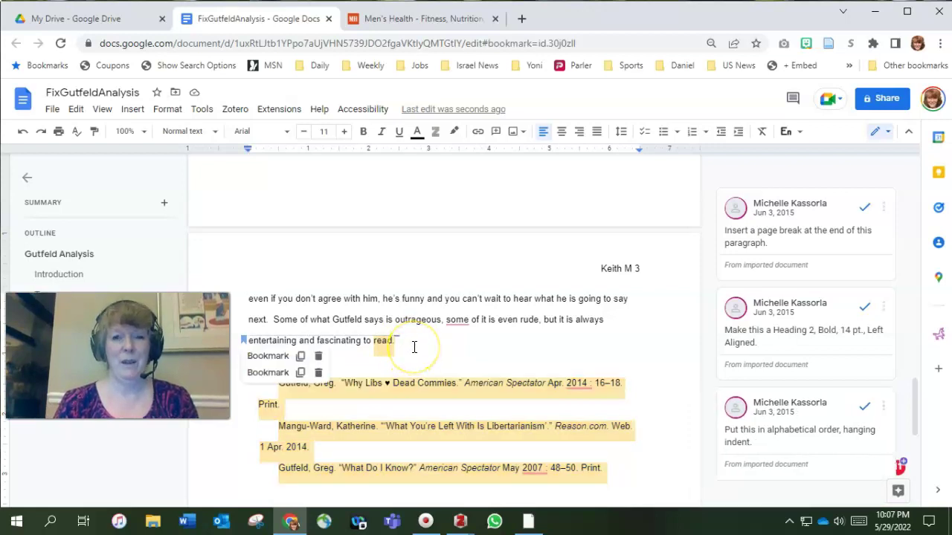
{"action": "left_click", "coordinate": [406, 341]}
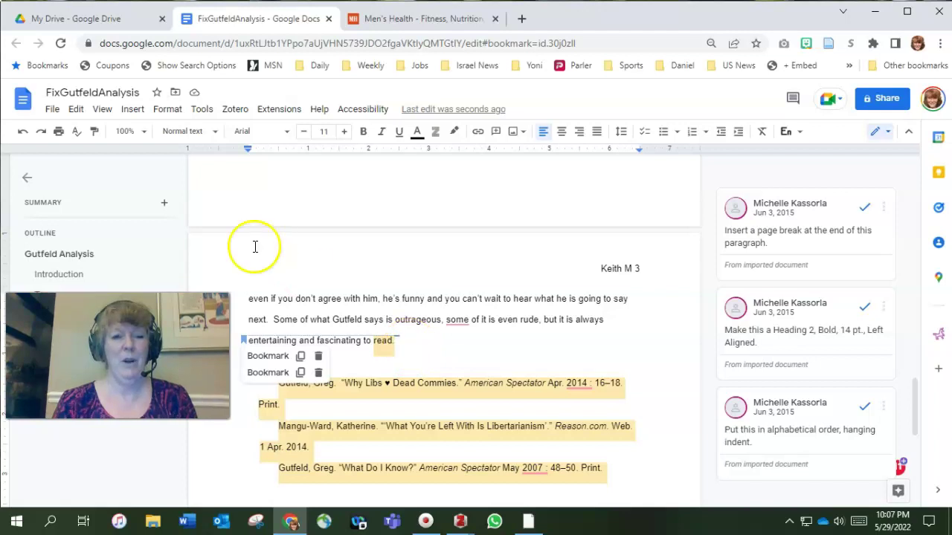
{"action": "left_click", "coordinate": [131, 114]}
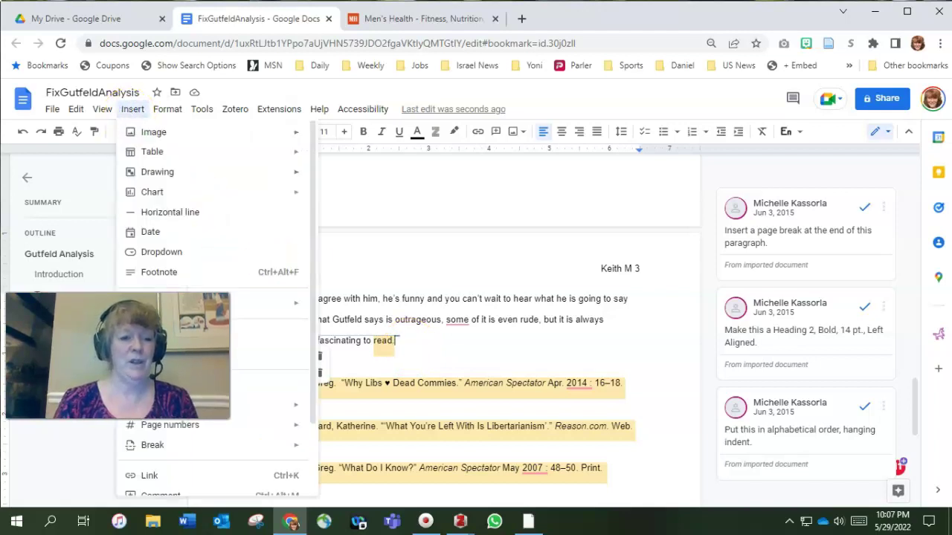
{"action": "mouse_move", "coordinate": [142, 445]}
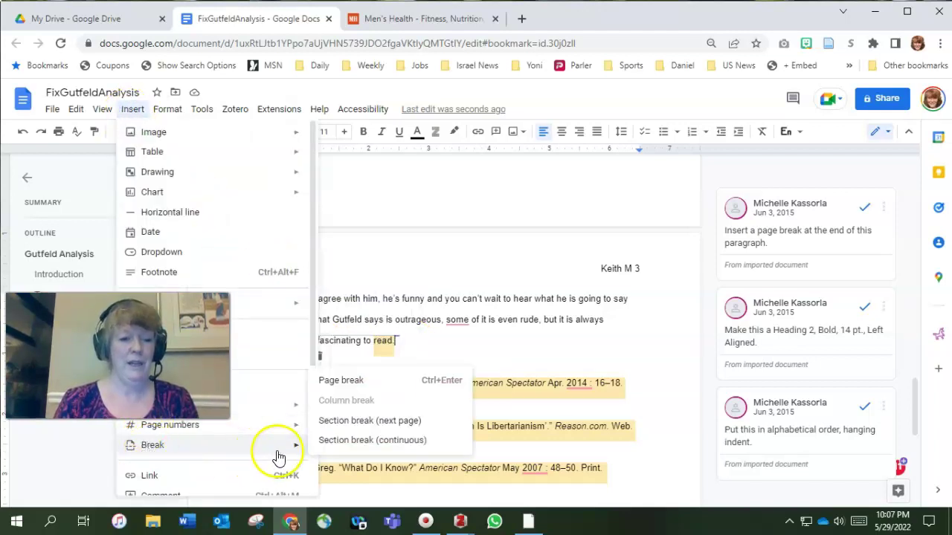
{"action": "left_click", "coordinate": [337, 386]}
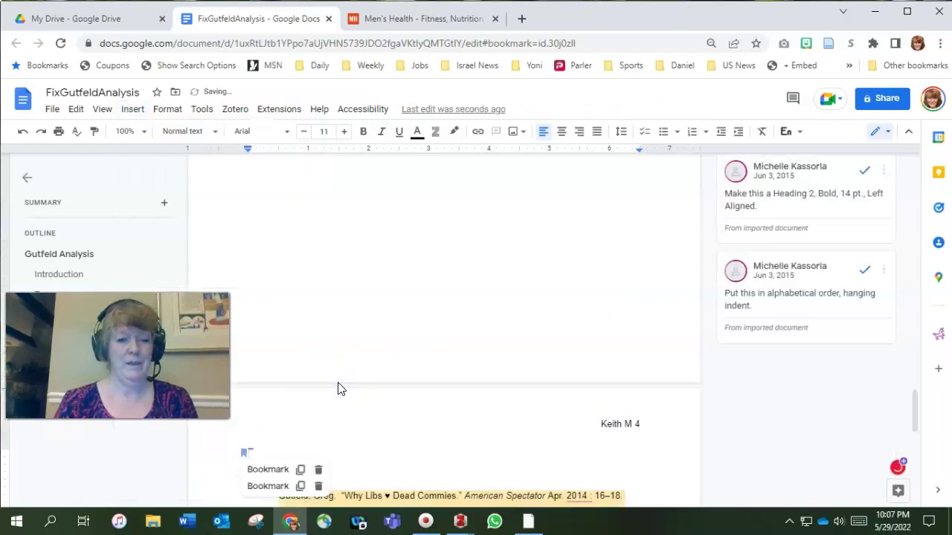
Step: Center the "Works Cited" title and apply the Heading 2 style to it
{"action": "left_click", "coordinate": [425, 479]}
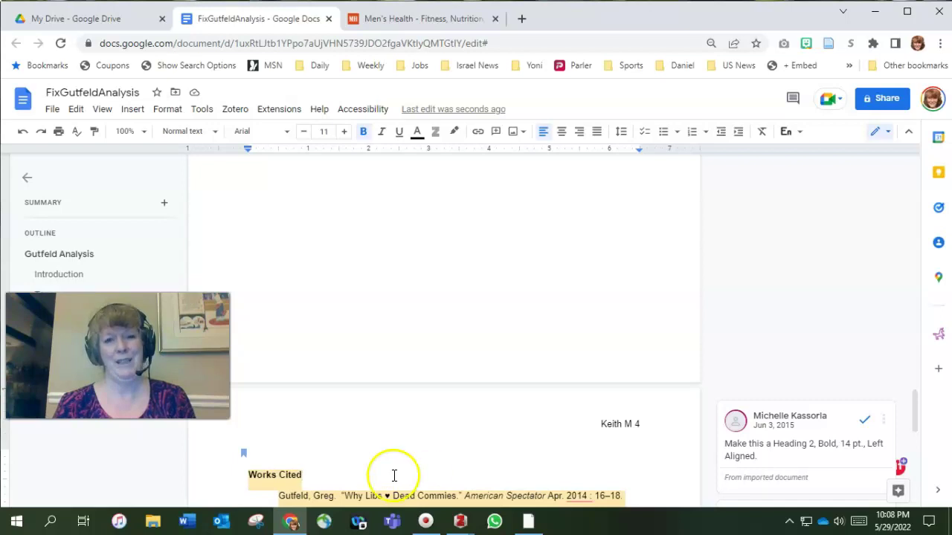
{"action": "left_click", "coordinate": [270, 476]}
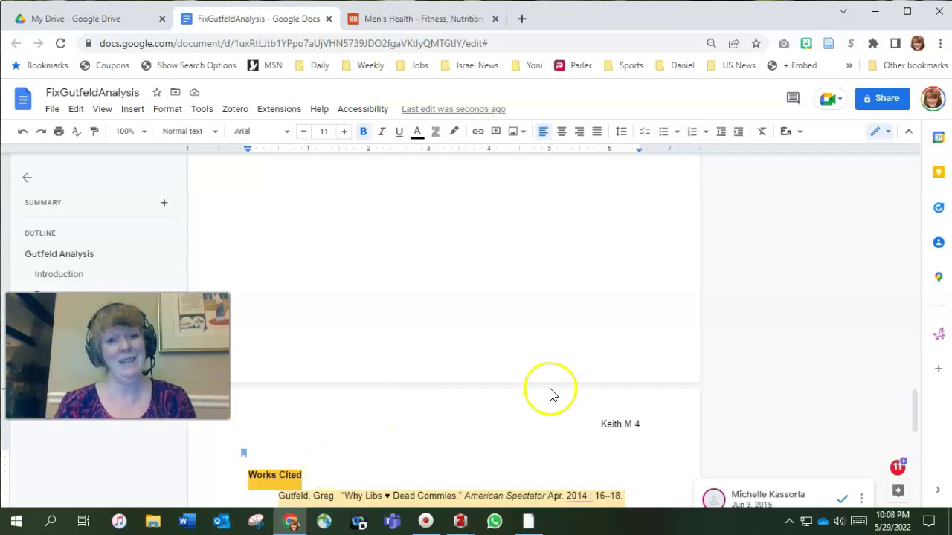
{"action": "left_click", "coordinate": [561, 133]}
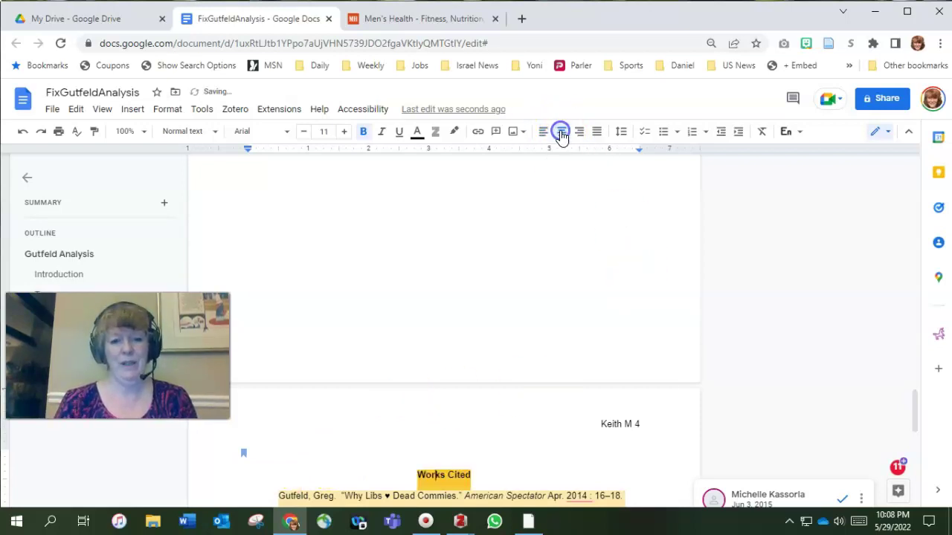
{"action": "left_click", "coordinate": [197, 132]}
{"action": "mouse_move", "coordinate": [218, 249]}
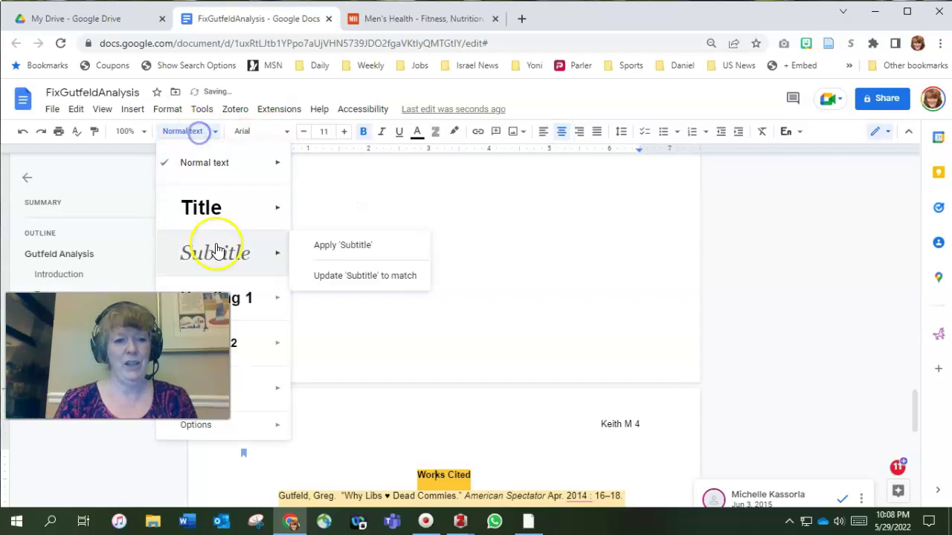
{"action": "left_click", "coordinate": [247, 339]}
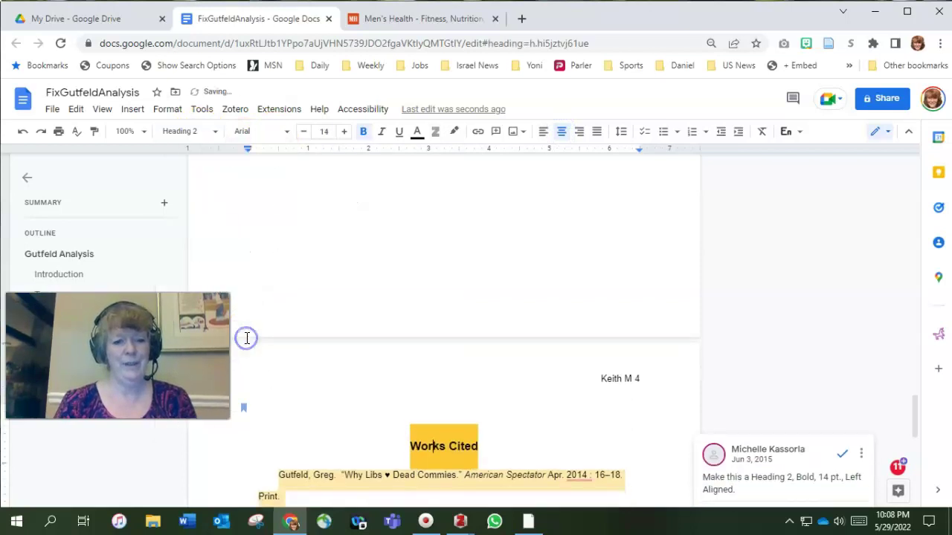
{"action": "left_click", "coordinate": [447, 396]}
Step: Search the Google Workspace Marketplace add-ons for "sort" and view the Doc Tools listing
{"action": "scroll", "coordinate": [506, 421], "scroll_direction": "down", "scroll_amount": 4}
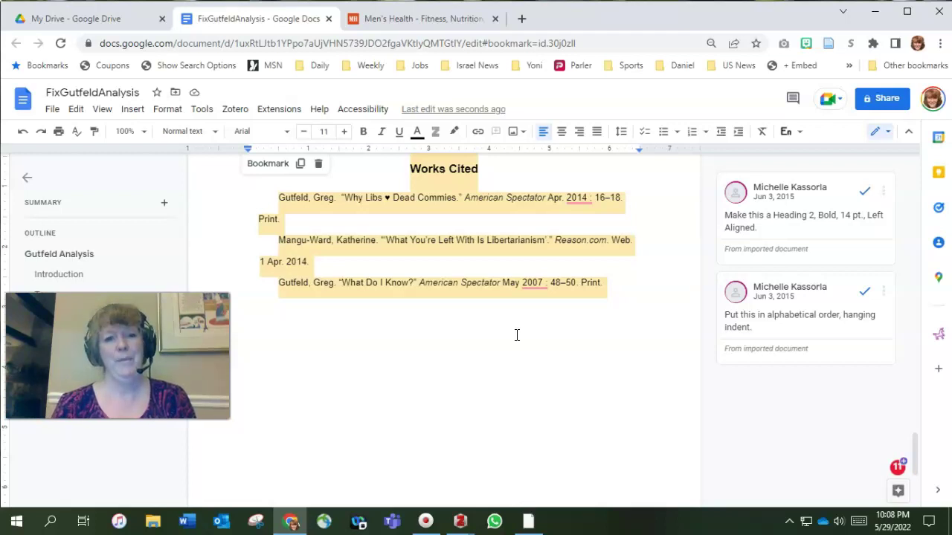
{"action": "left_click", "coordinate": [294, 109]}
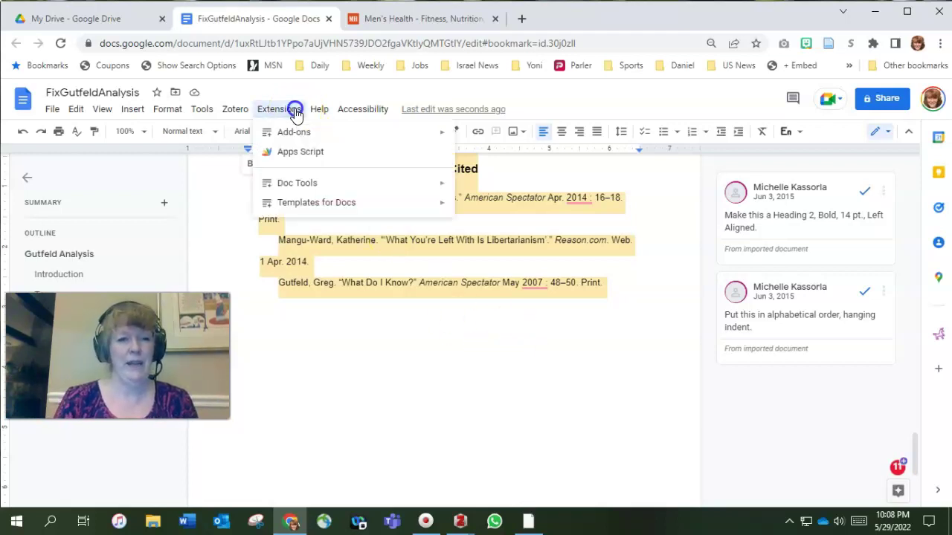
{"action": "left_click", "coordinate": [294, 185]}
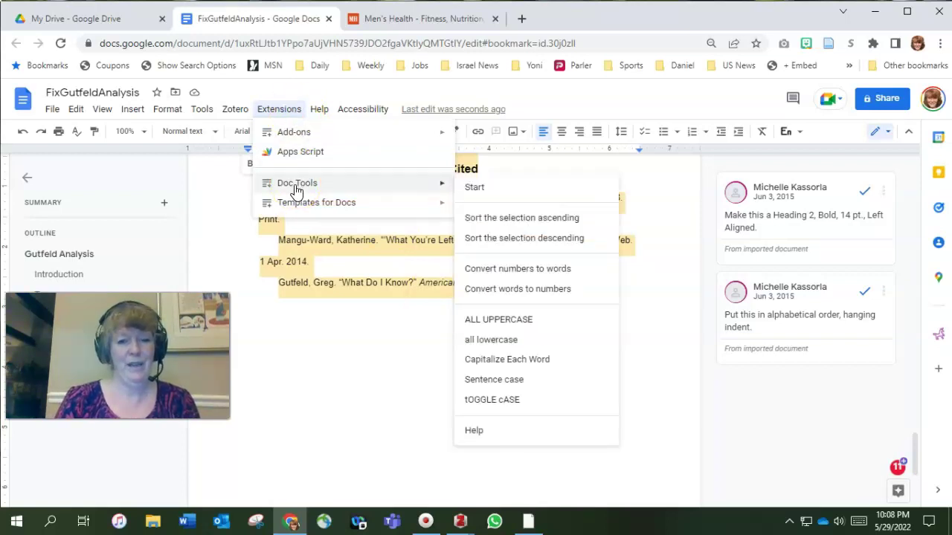
{"action": "left_click", "coordinate": [329, 287]}
{"action": "left_click", "coordinate": [283, 108]}
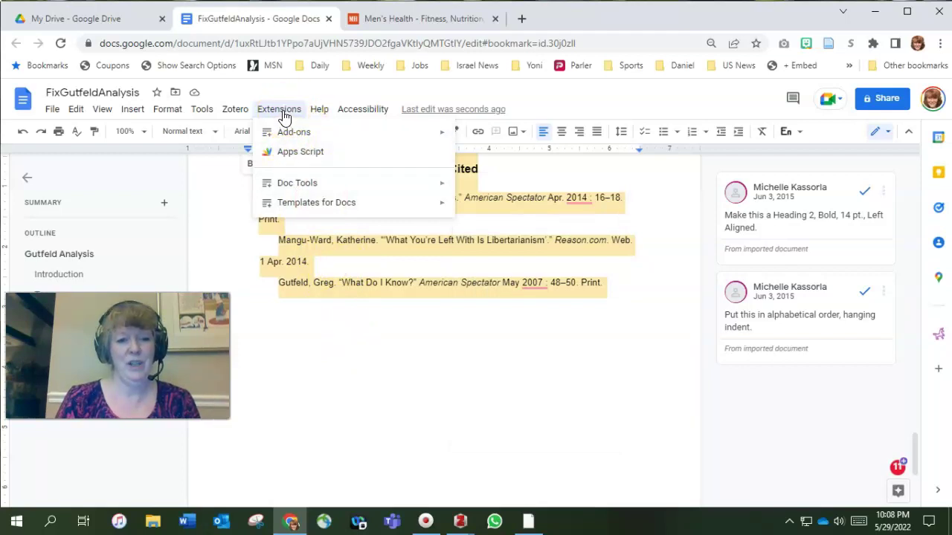
{"action": "left_click", "coordinate": [292, 135]}
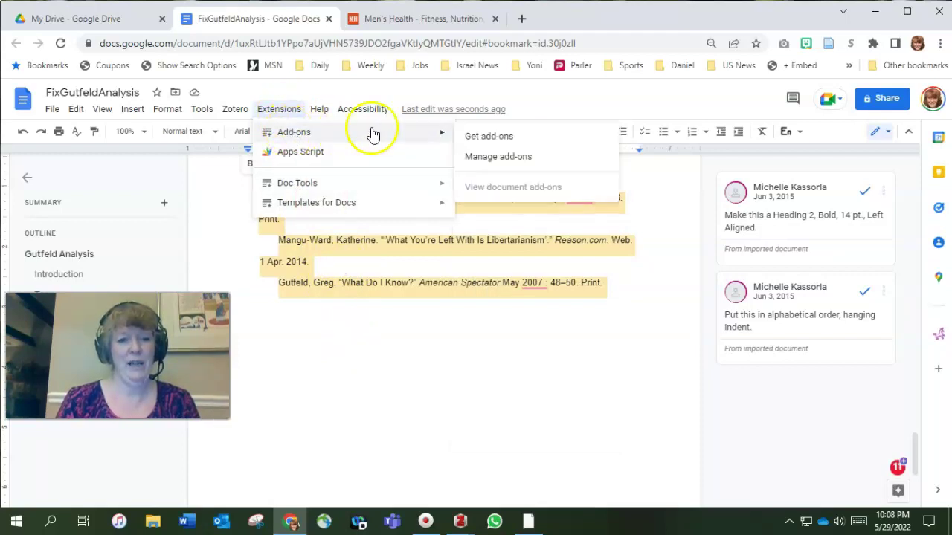
{"action": "left_click", "coordinate": [487, 140]}
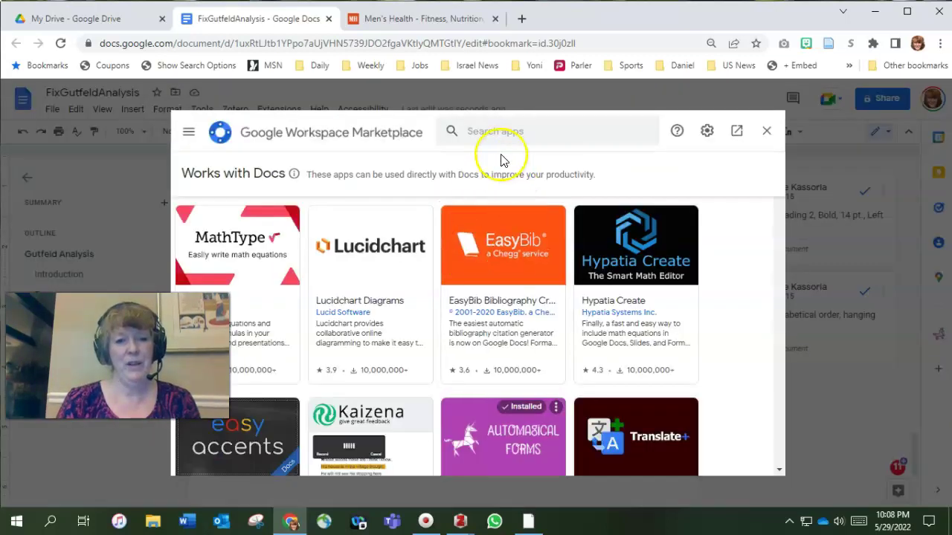
{"action": "left_click", "coordinate": [495, 132]}
{"action": "type", "text": "sort"}
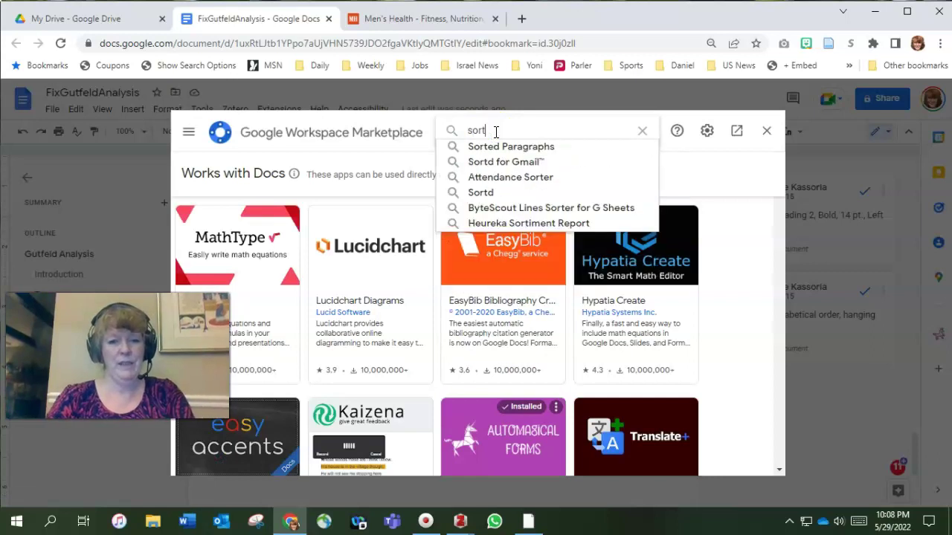
{"action": "key", "text": "Return"}
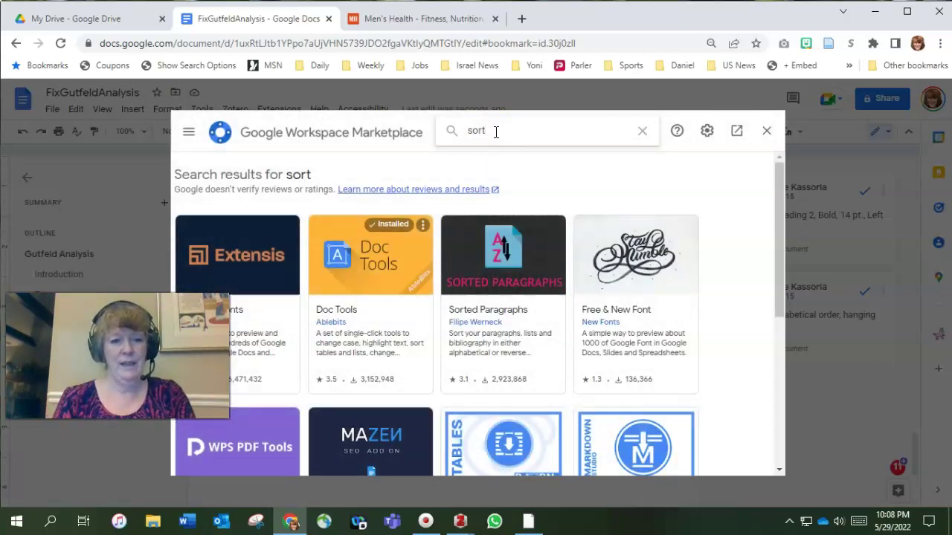
{"action": "left_click", "coordinate": [379, 287]}
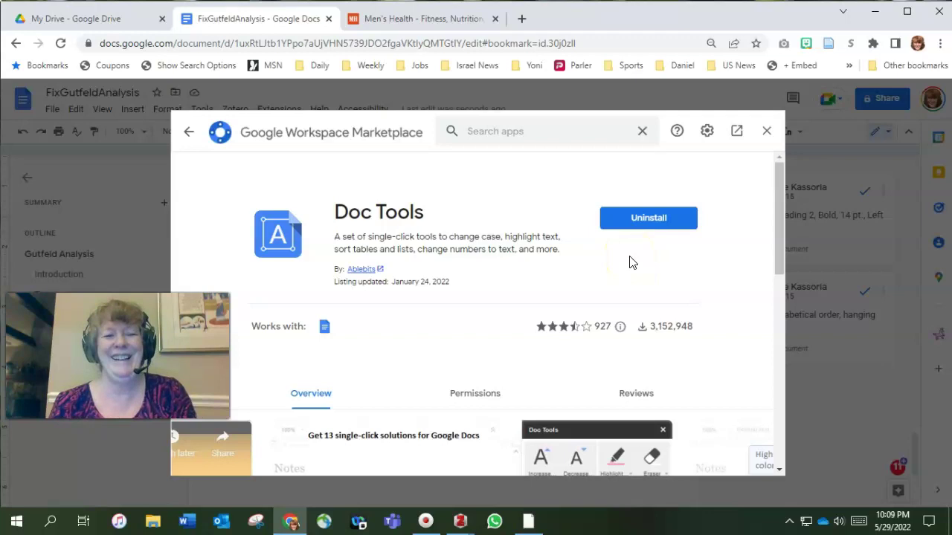
{"action": "left_click", "coordinate": [766, 133]}
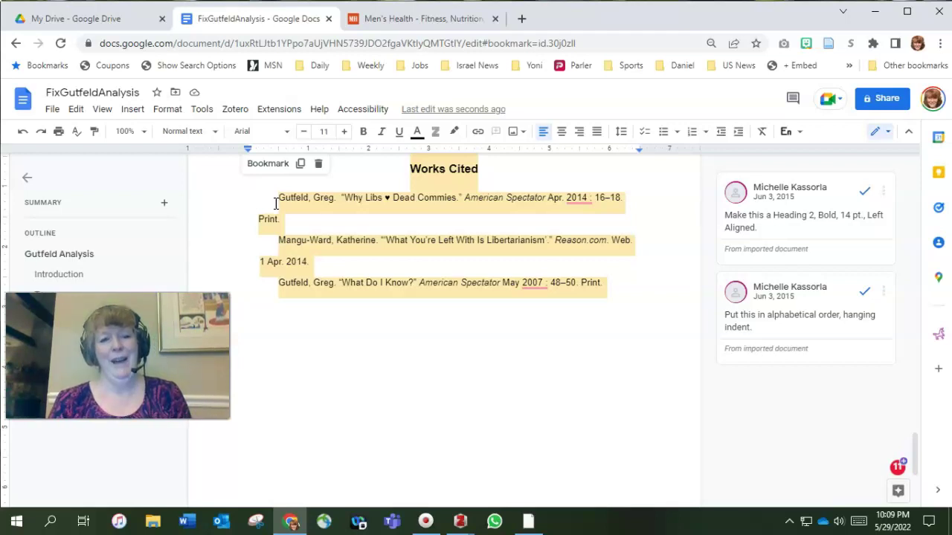
Step: Sort the three Works Cited entries in ascending order with the Doc Tools add-on
{"action": "left_click_drag", "start_coordinate": [279, 198], "coordinate": [605, 291]}
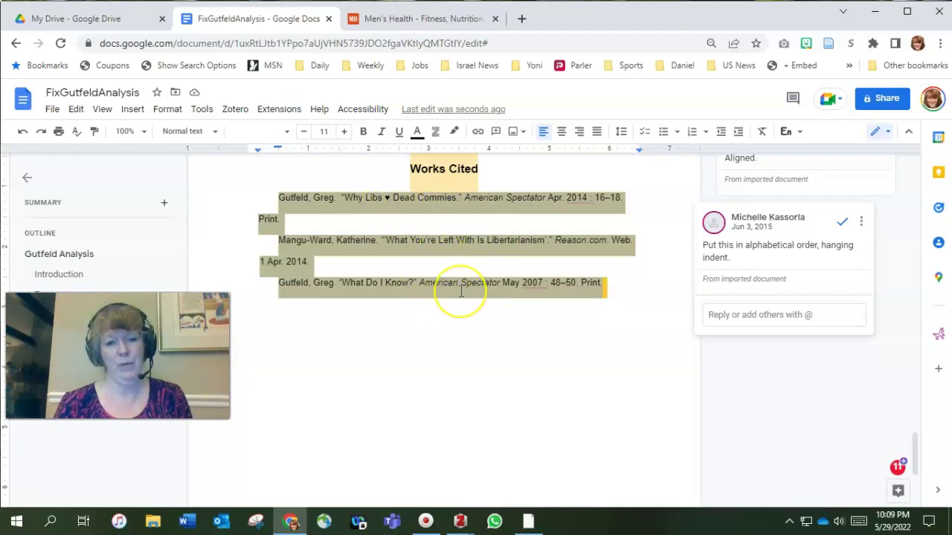
{"action": "left_click", "coordinate": [285, 119]}
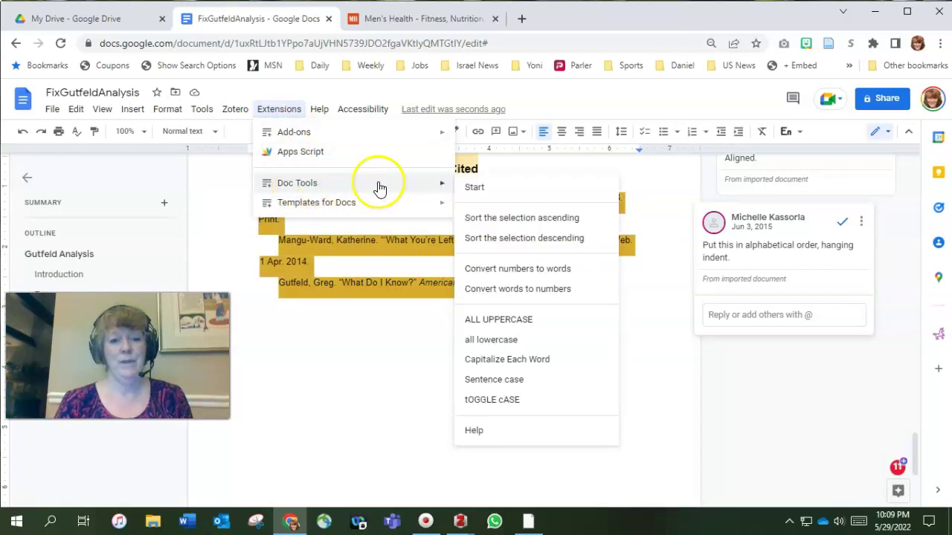
{"action": "left_click", "coordinate": [496, 227]}
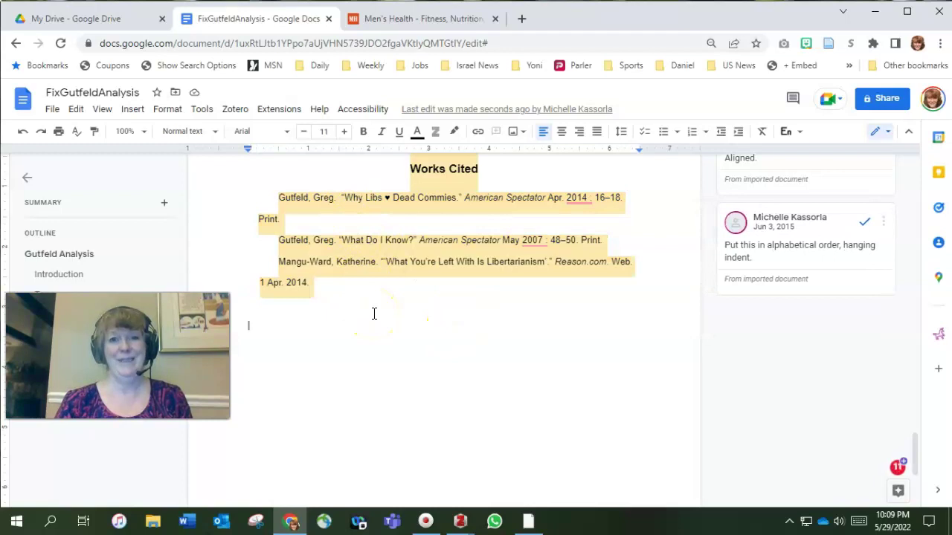
Step: Apply a 0.5 inch hanging indent with a left indentation of 0 to all the Works Cited entries
{"action": "left_click_drag", "start_coordinate": [273, 201], "coordinate": [324, 287]}
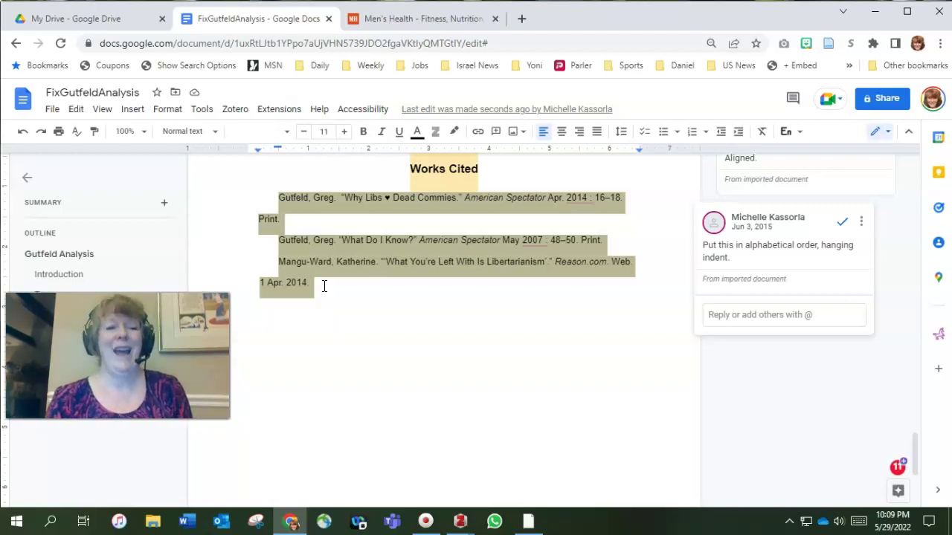
{"action": "left_click", "coordinate": [168, 110]}
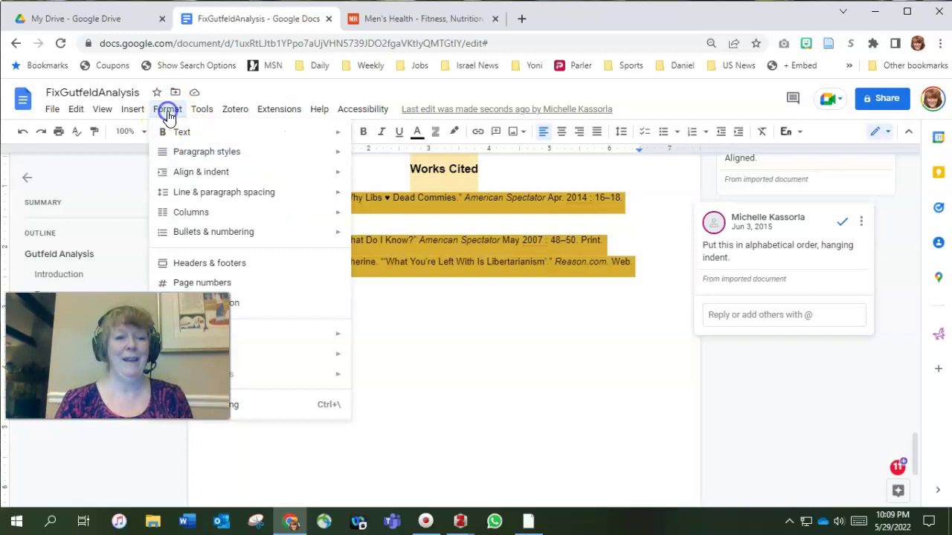
{"action": "left_click", "coordinate": [207, 185]}
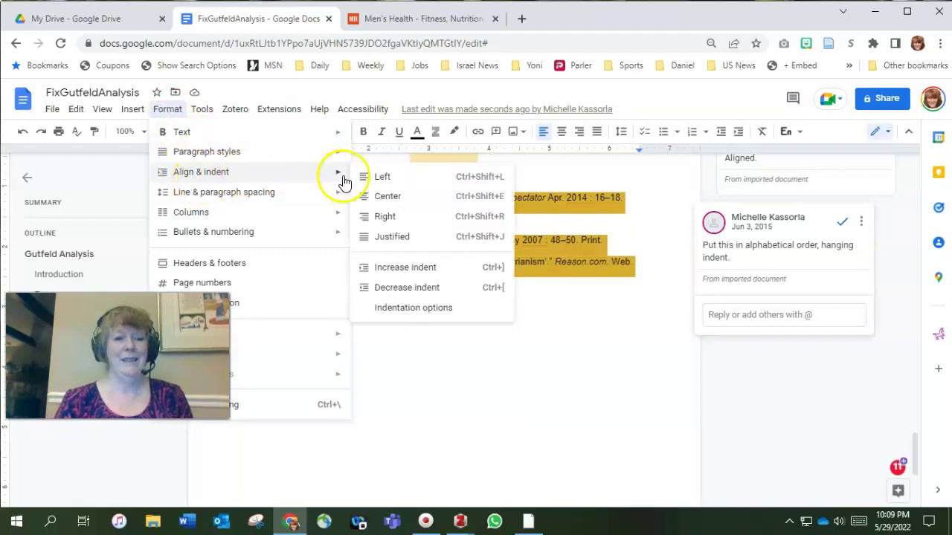
{"action": "left_click", "coordinate": [413, 309]}
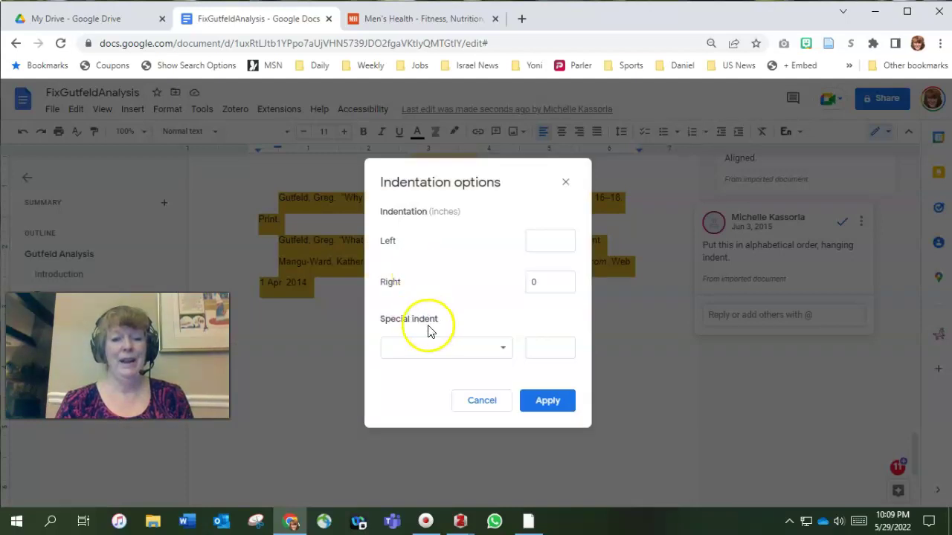
{"action": "left_click", "coordinate": [505, 354]}
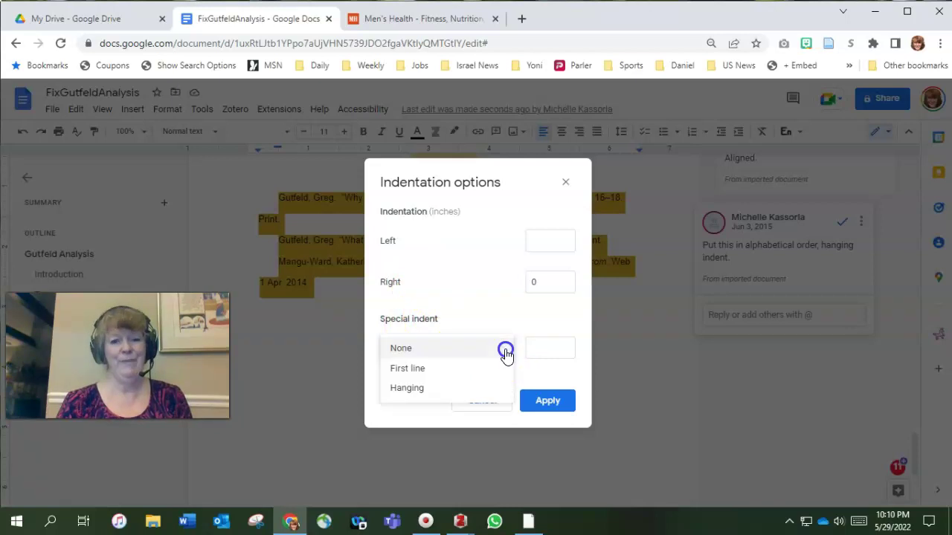
{"action": "left_click", "coordinate": [406, 388]}
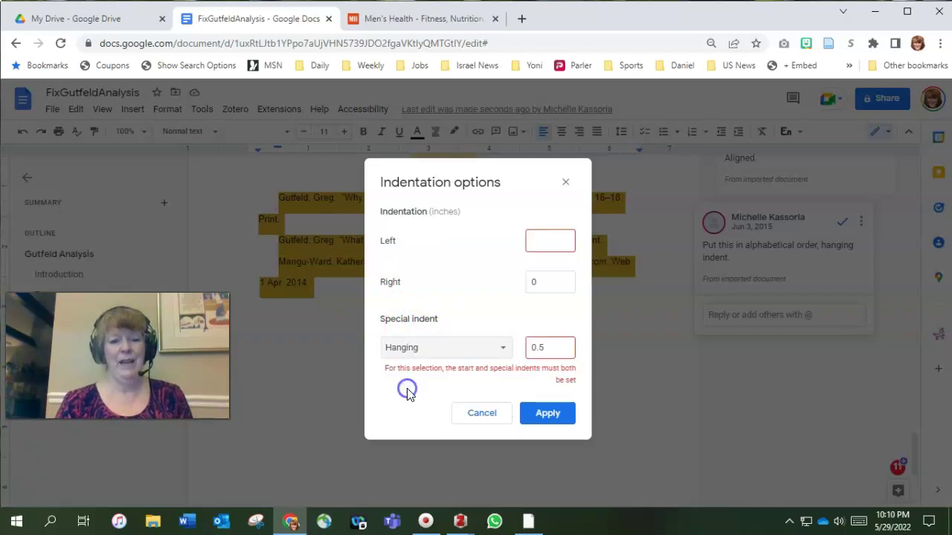
{"action": "left_click", "coordinate": [548, 416]}
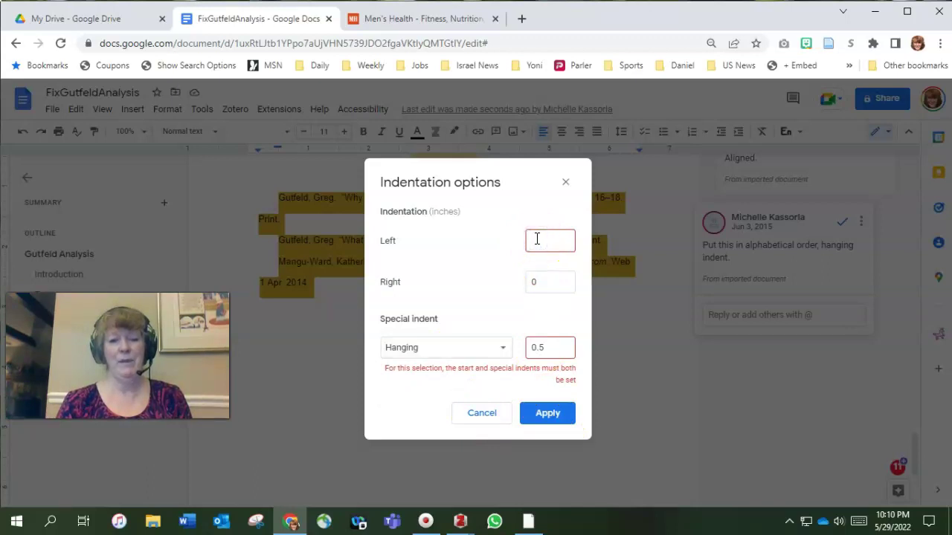
{"action": "type", "text": "0"}
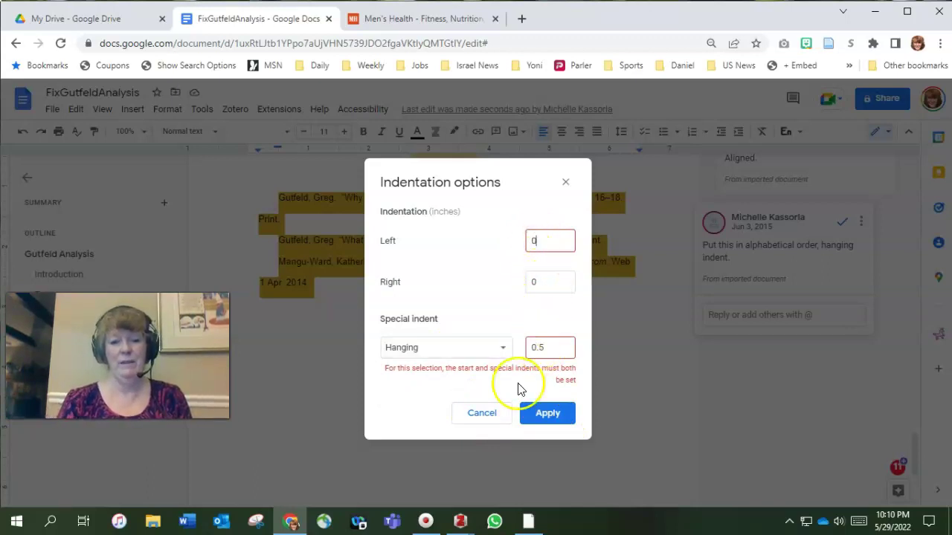
{"action": "left_click", "coordinate": [548, 415]}
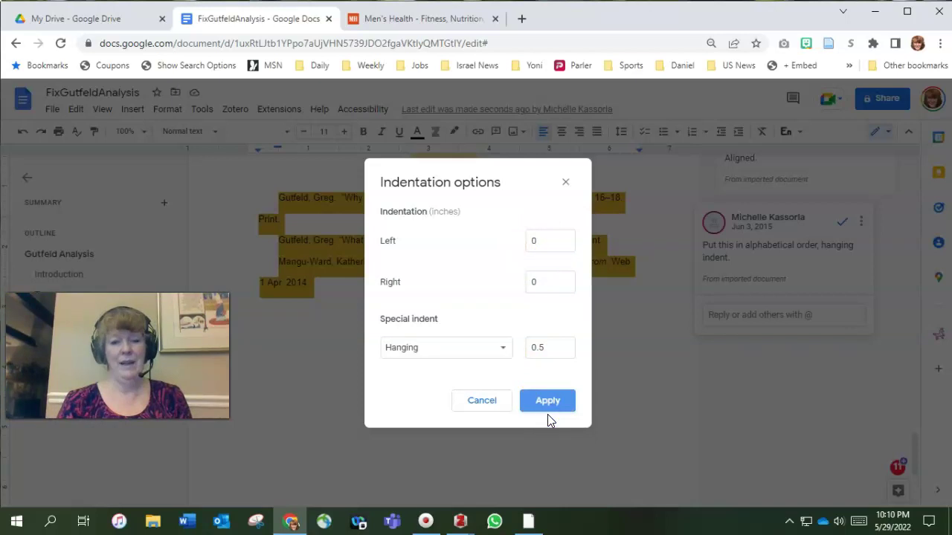
{"action": "left_click", "coordinate": [547, 414]}
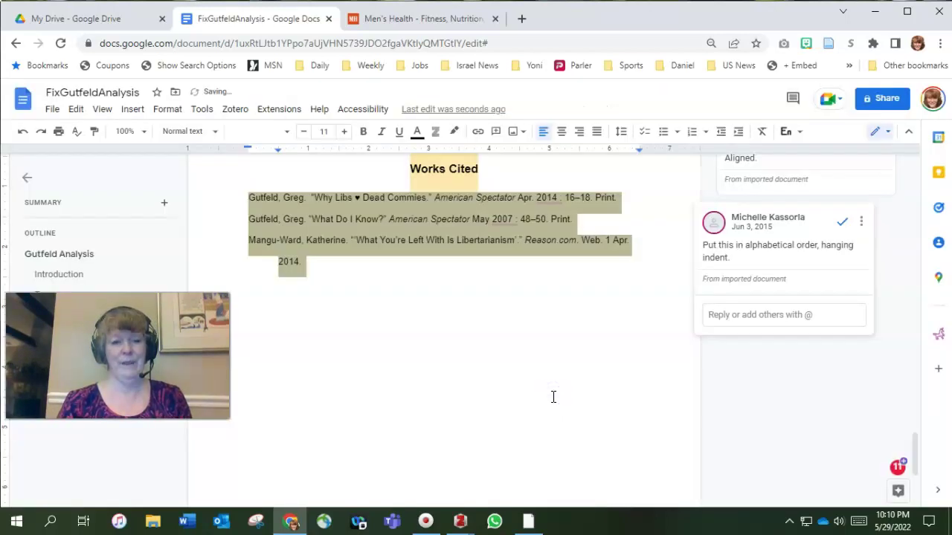
Step: Resolve the comments on alphabetical order and hanging indent, the "Works Cited" heading style, and the page break
{"action": "left_click", "coordinate": [841, 221]}
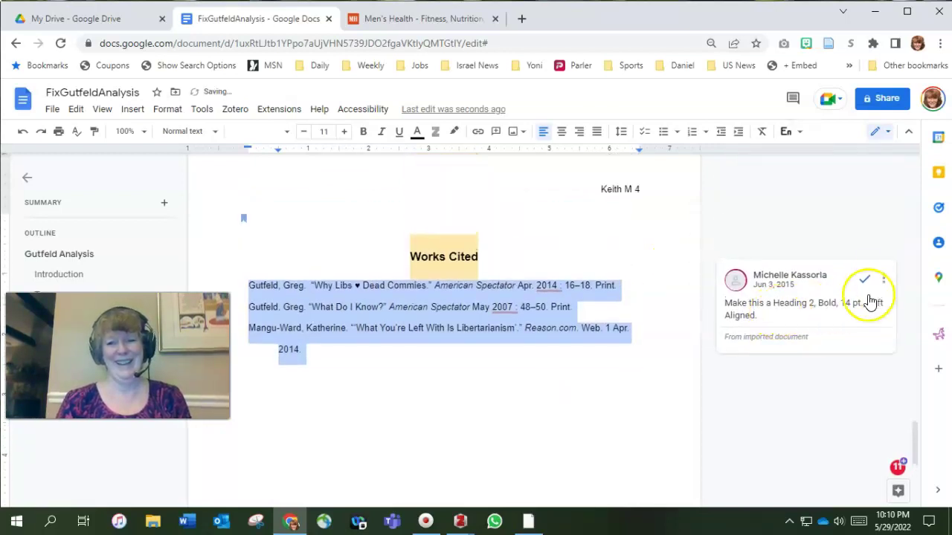
{"action": "left_click", "coordinate": [868, 275]}
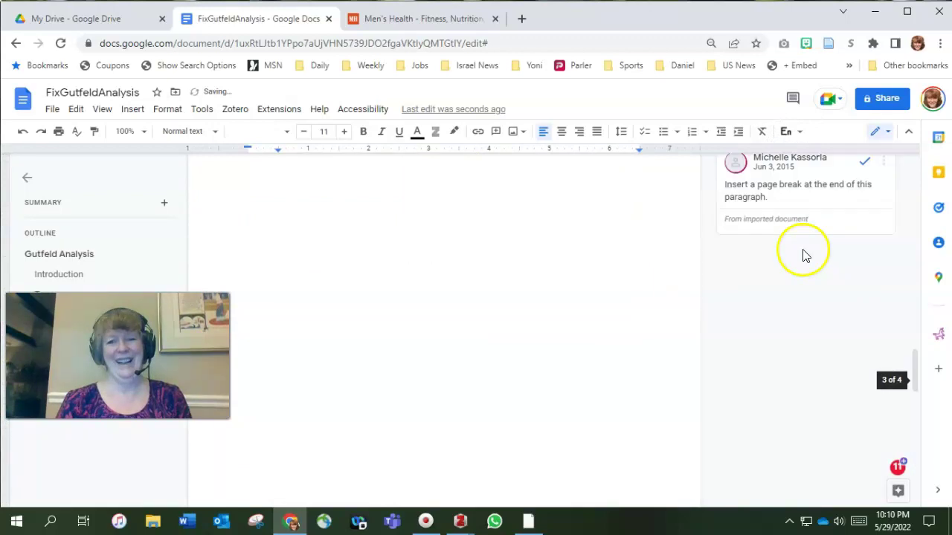
{"action": "left_click", "coordinate": [864, 316]}
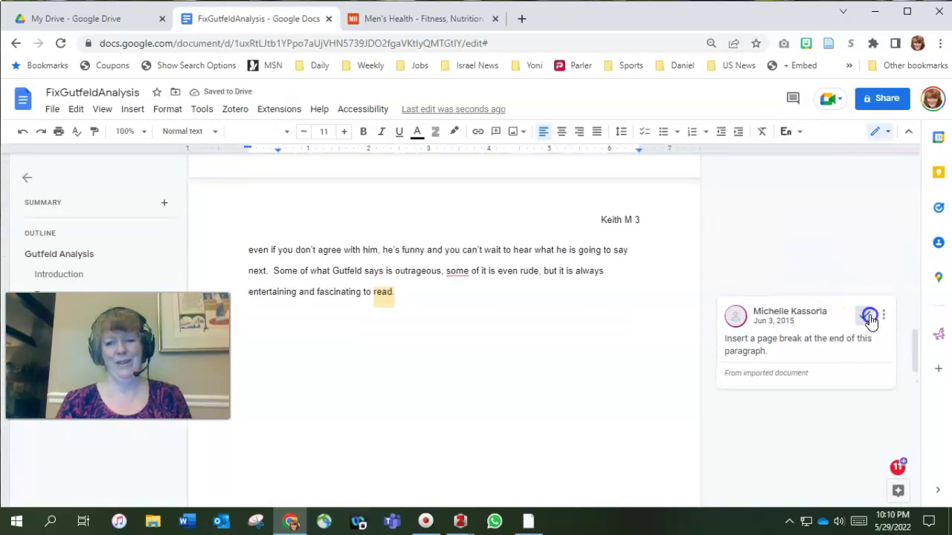
Step: Insert an empty line above the "Gutfeld Analysis" title at the start of the document
{"action": "scroll", "coordinate": [819, 301], "scroll_direction": "up", "scroll_amount": 10}
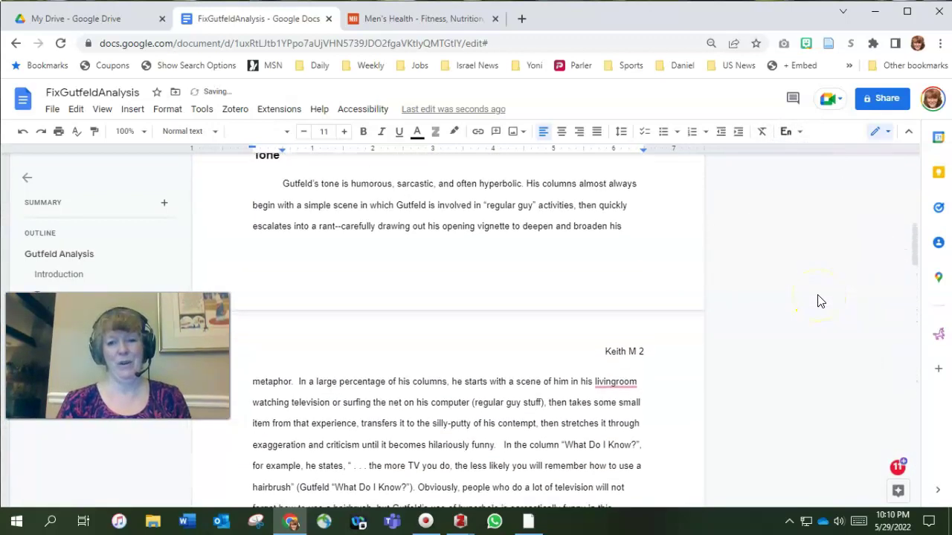
{"action": "scroll", "coordinate": [819, 300], "scroll_direction": "up", "scroll_amount": 2}
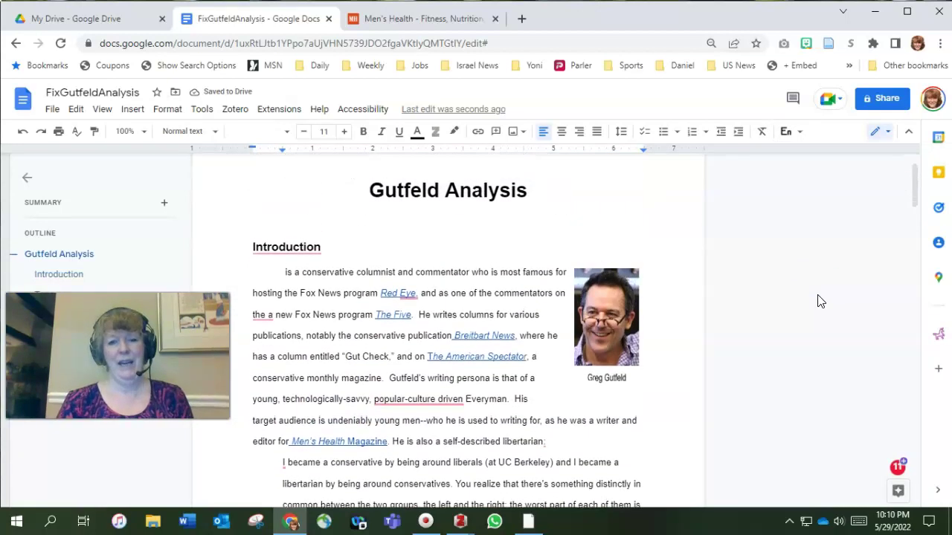
{"action": "left_click", "coordinate": [369, 195]}
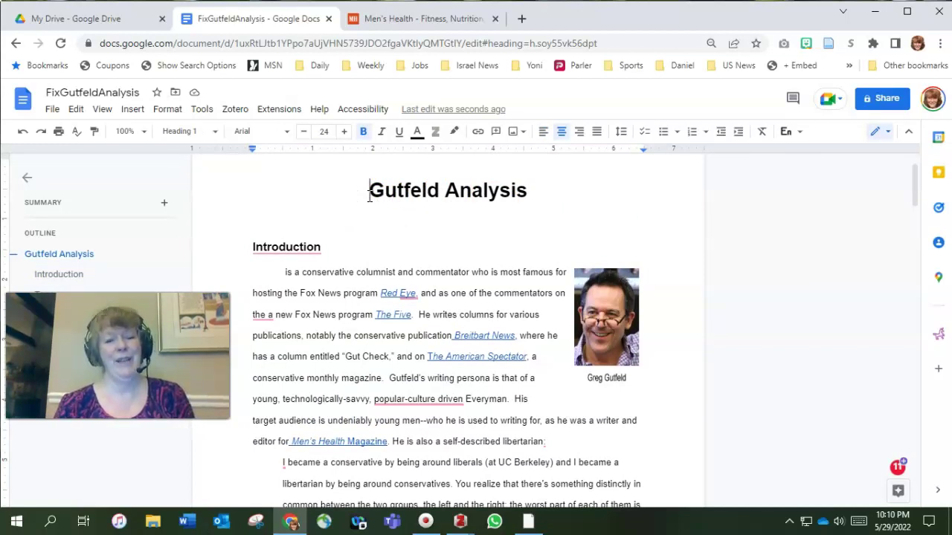
{"action": "key", "text": "Return"}
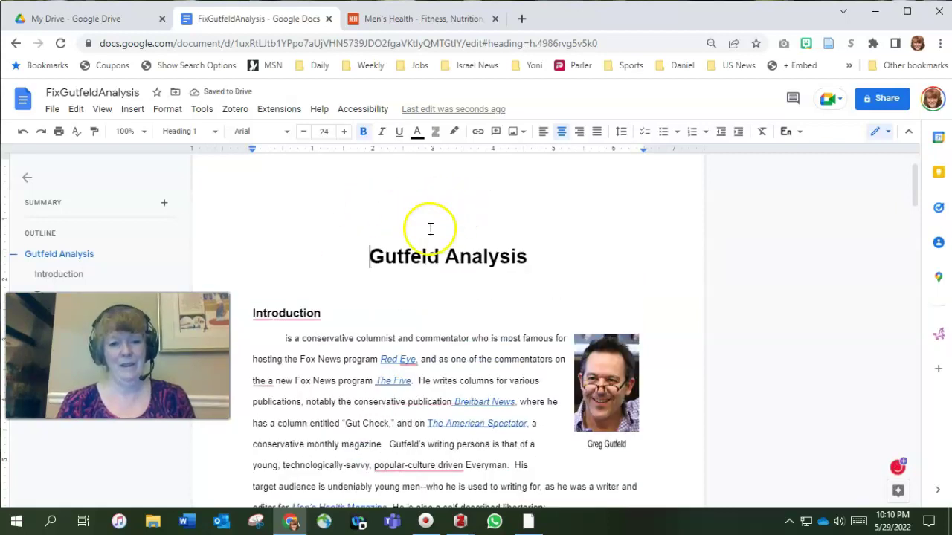
Step: Insert a table of contents with page numbers on the empty line above the "Gutfeld Analysis" title
{"action": "left_click_drag", "start_coordinate": [432, 196], "coordinate": [435, 199]}
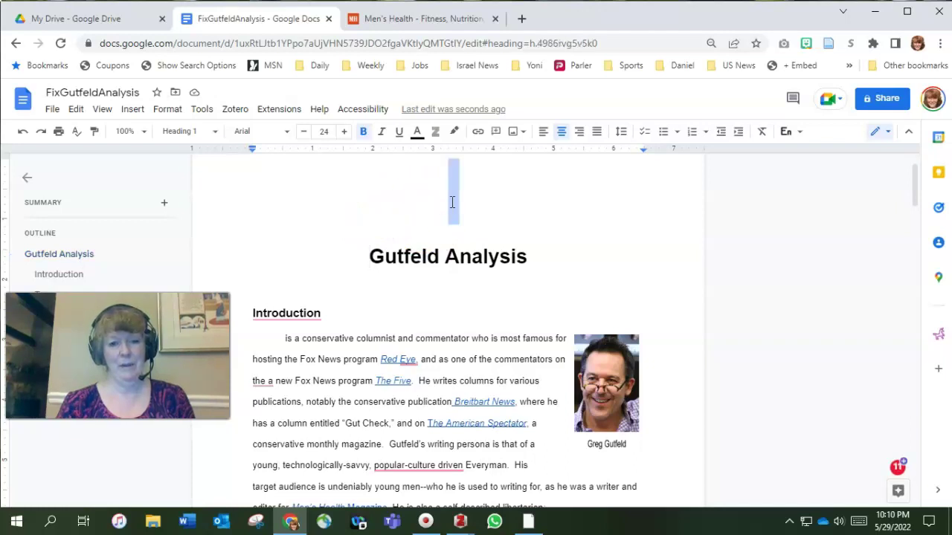
{"action": "left_click", "coordinate": [450, 201]}
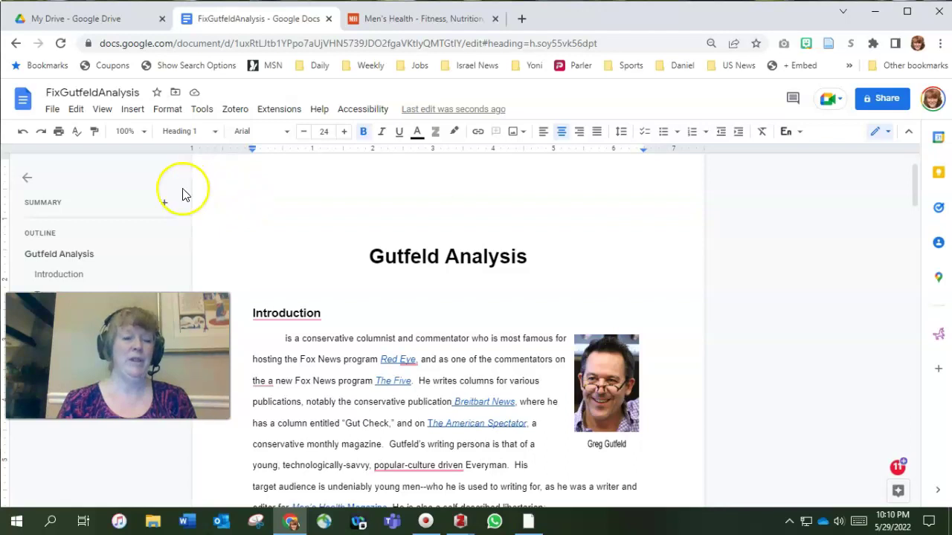
{"action": "left_click", "coordinate": [134, 109]}
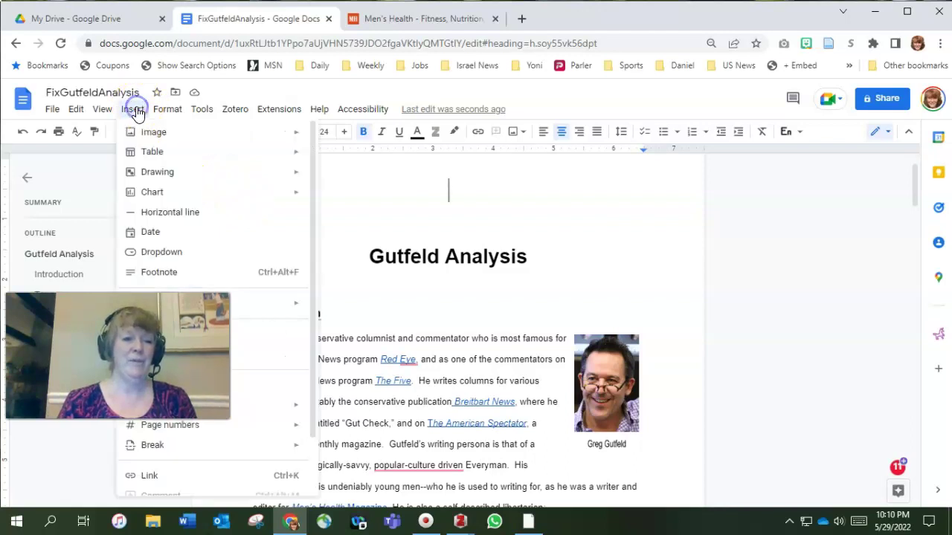
{"action": "scroll", "coordinate": [224, 451], "scroll_direction": "down", "scroll_amount": 3}
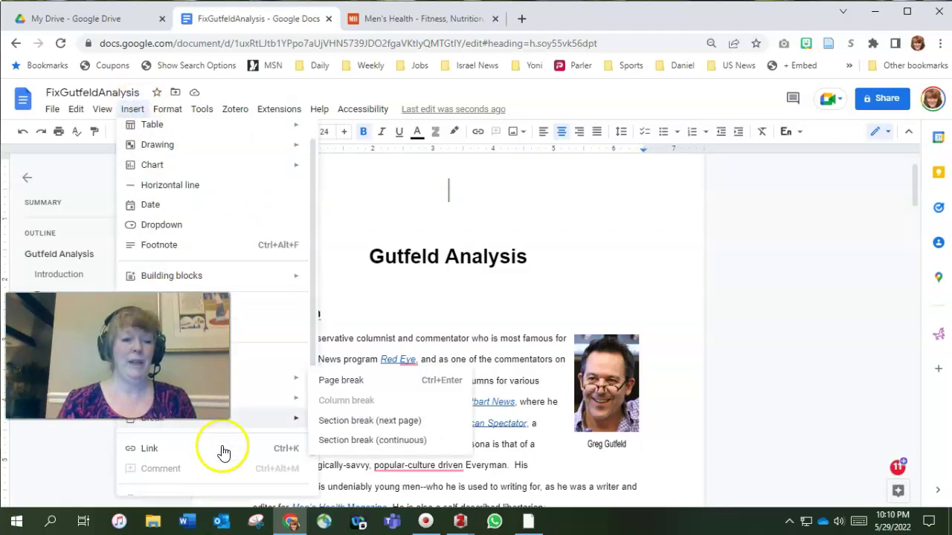
{"action": "mouse_move", "coordinate": [197, 488]}
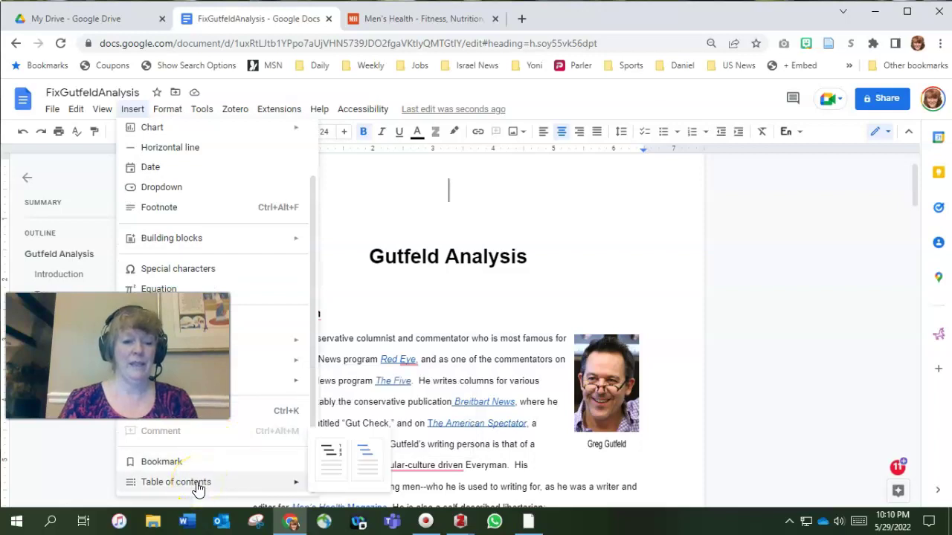
{"action": "left_click", "coordinate": [332, 453]}
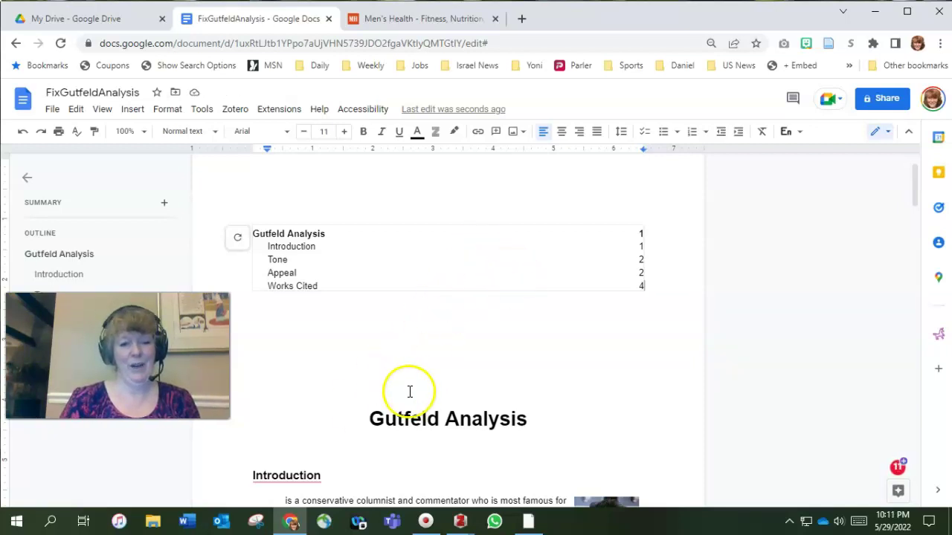
Step: Insert a page break directly before the "Gutfeld Analysis" title, below the table of contents
{"action": "left_click", "coordinate": [374, 416]}
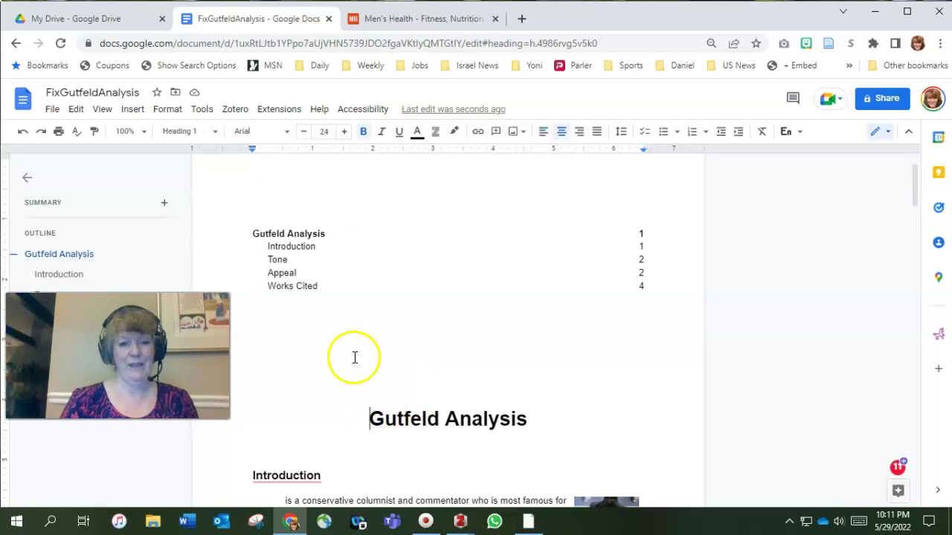
{"action": "left_click", "coordinate": [139, 110]}
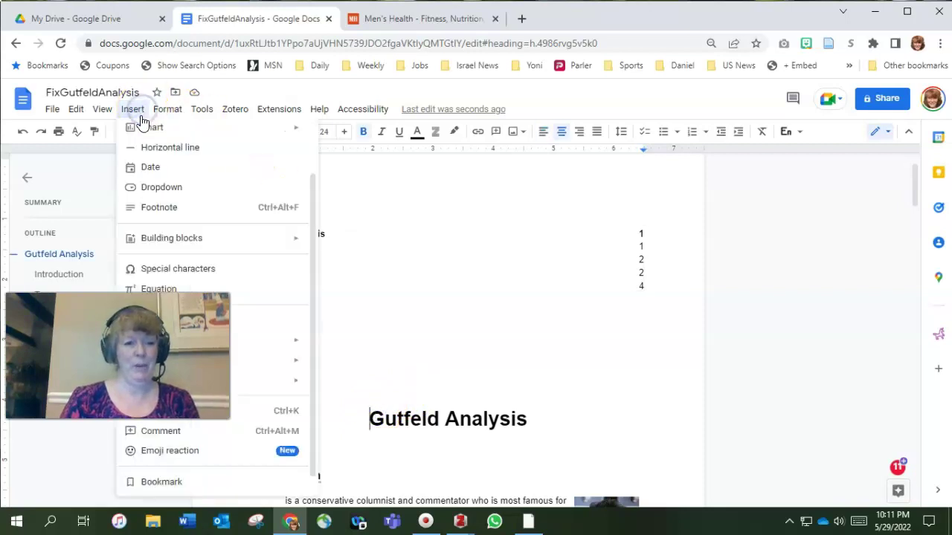
{"action": "mouse_move", "coordinate": [281, 381]}
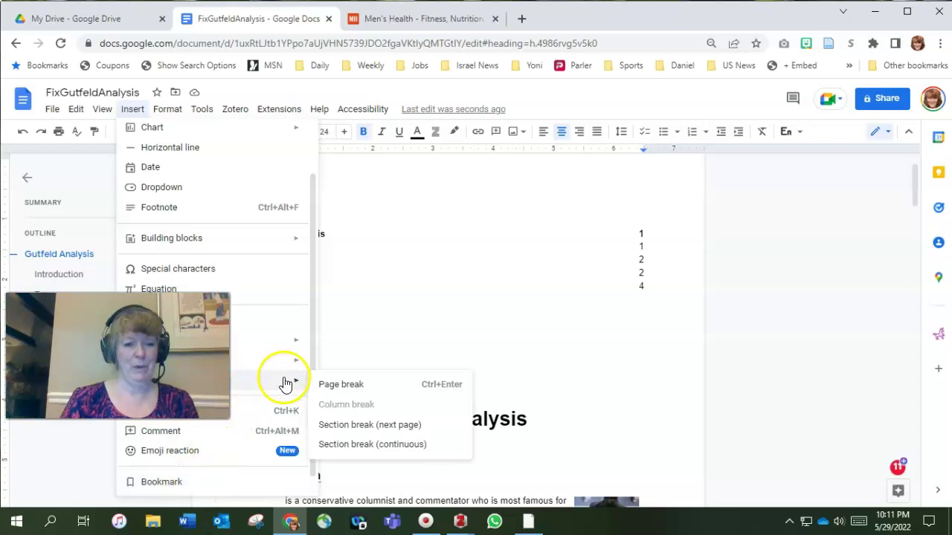
{"action": "left_click", "coordinate": [339, 387]}
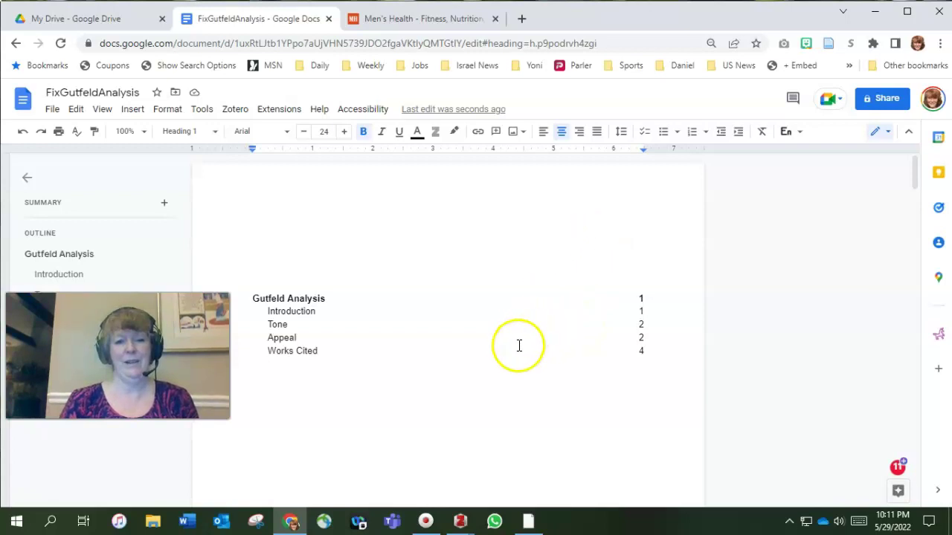
Step: Update the table of contents and check its page numbers against the document's pages
{"action": "left_click", "coordinate": [285, 298]}
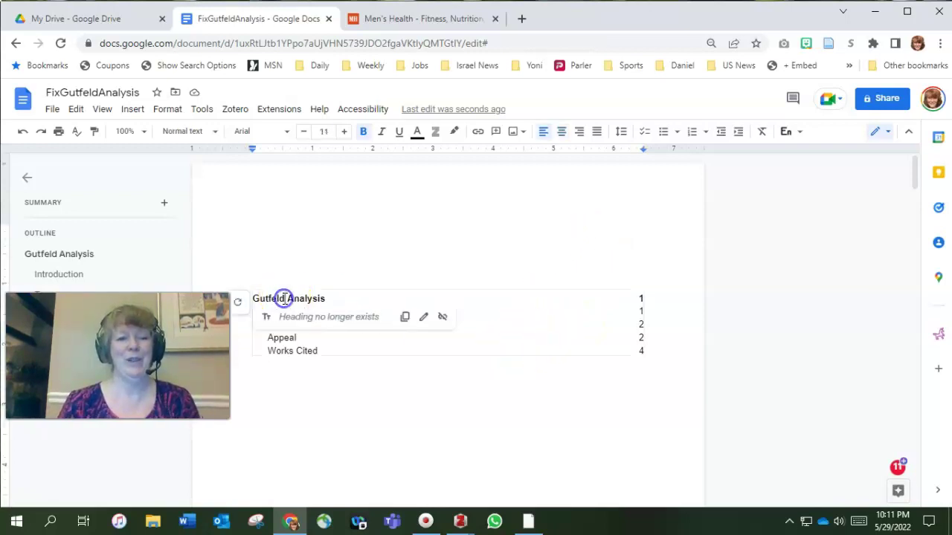
{"action": "left_click", "coordinate": [238, 305]}
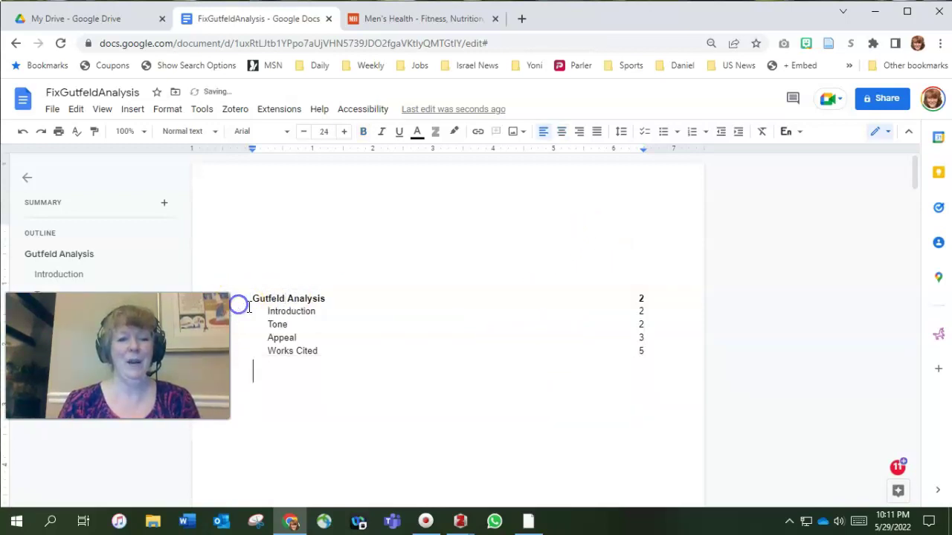
{"action": "scroll", "coordinate": [574, 404], "scroll_direction": "down", "scroll_amount": 10}
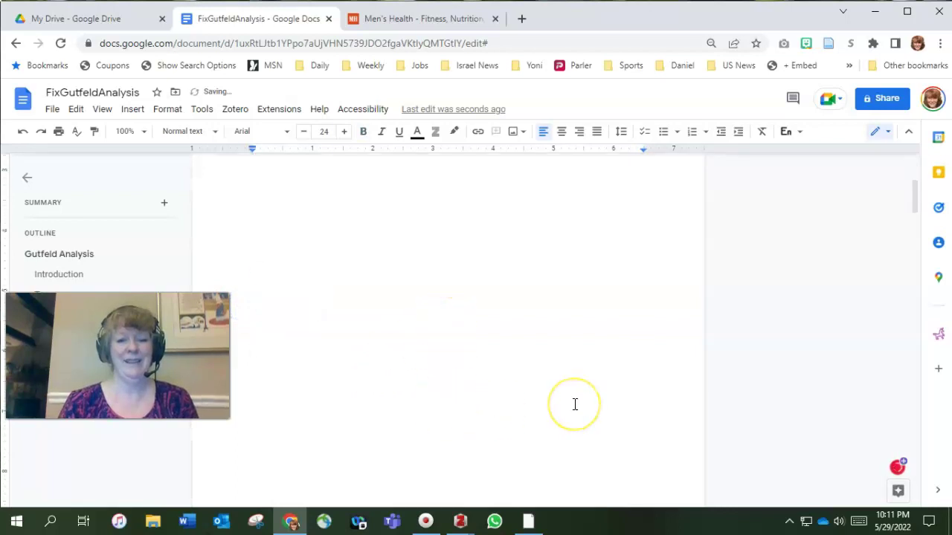
{"action": "scroll", "coordinate": [574, 403], "scroll_direction": "down", "scroll_amount": 3}
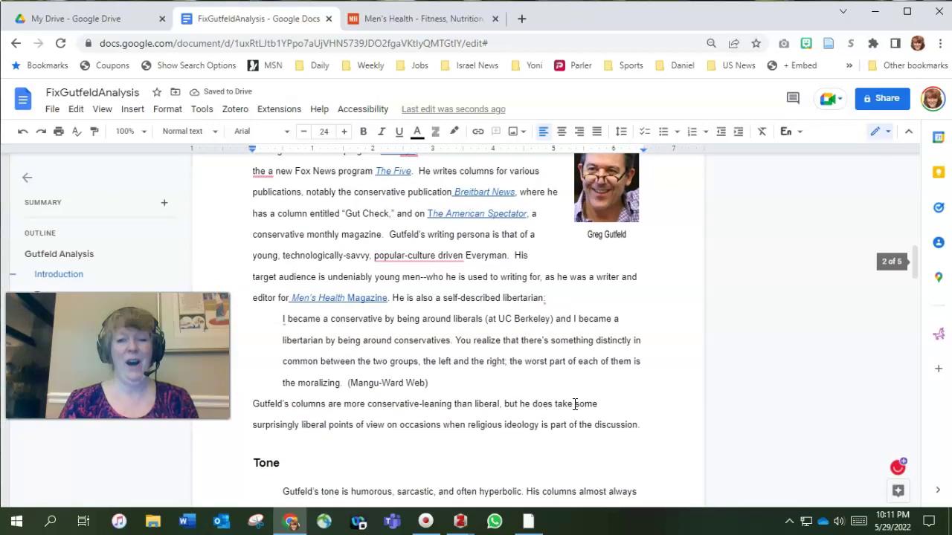
{"action": "scroll", "coordinate": [574, 403], "scroll_direction": "up", "scroll_amount": 12}
{"action": "scroll", "coordinate": [574, 403], "scroll_direction": "up", "scroll_amount": 2}
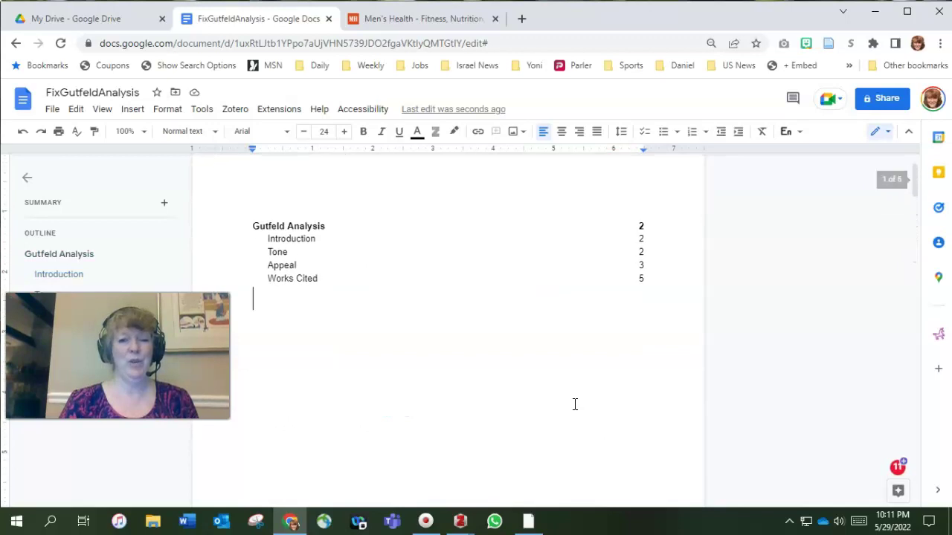
Step: Download the finished document as a PDF Document (.pdf)
{"action": "left_click", "coordinate": [247, 195]}
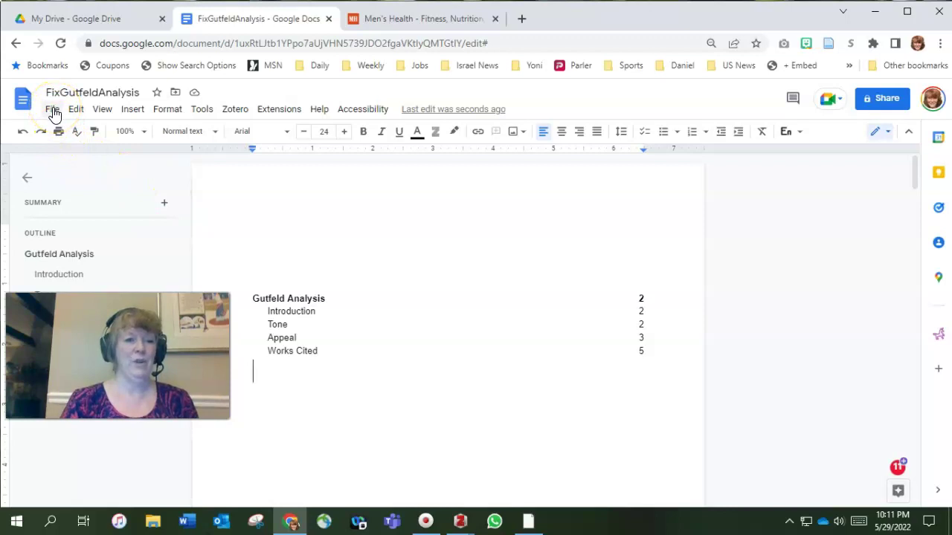
{"action": "left_click", "coordinate": [52, 110]}
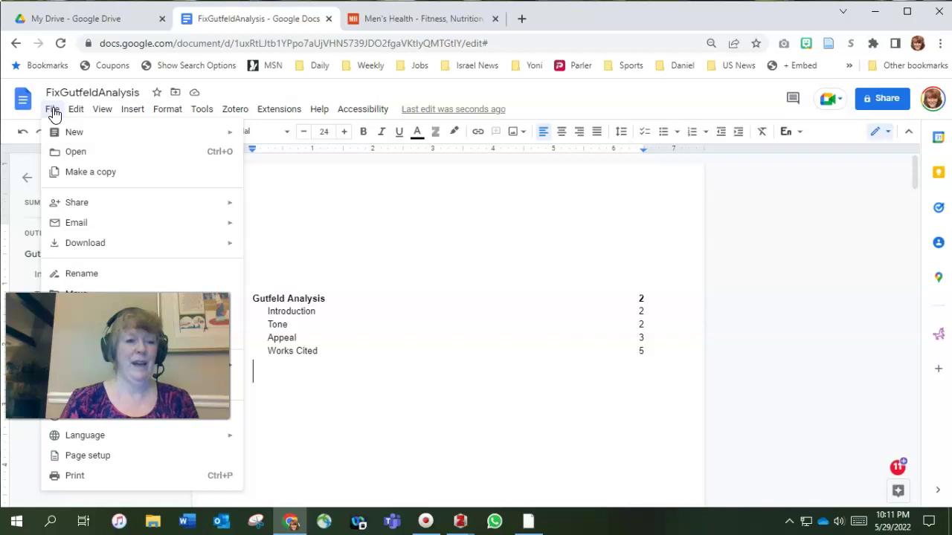
{"action": "mouse_move", "coordinate": [82, 244]}
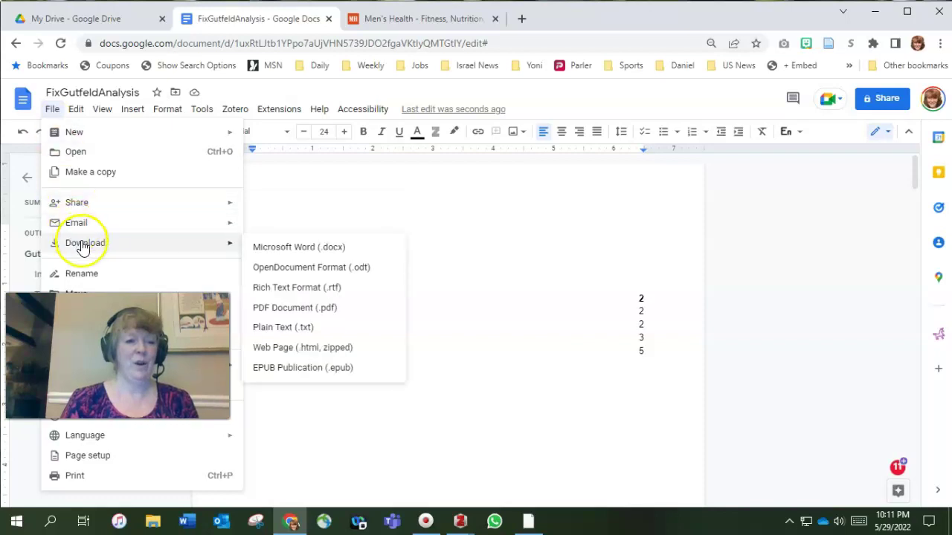
{"action": "left_click", "coordinate": [285, 315]}
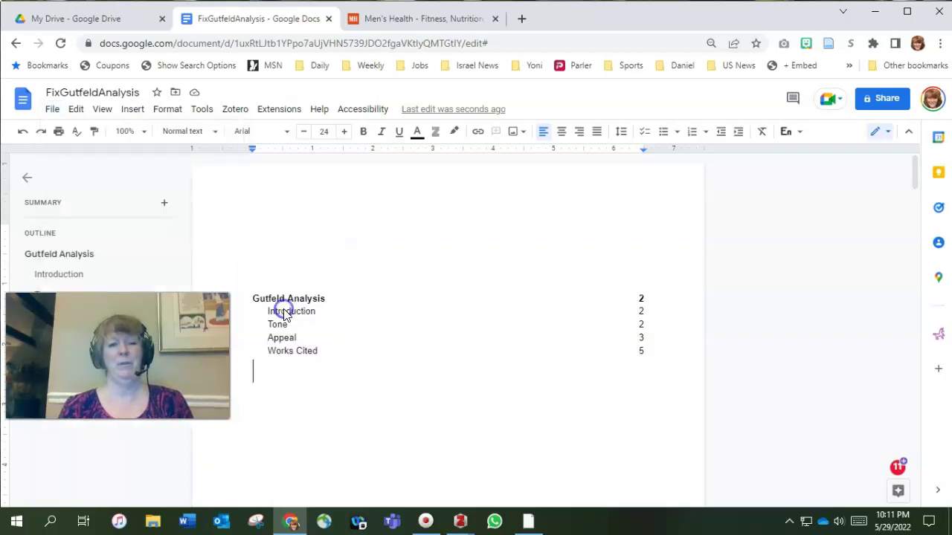